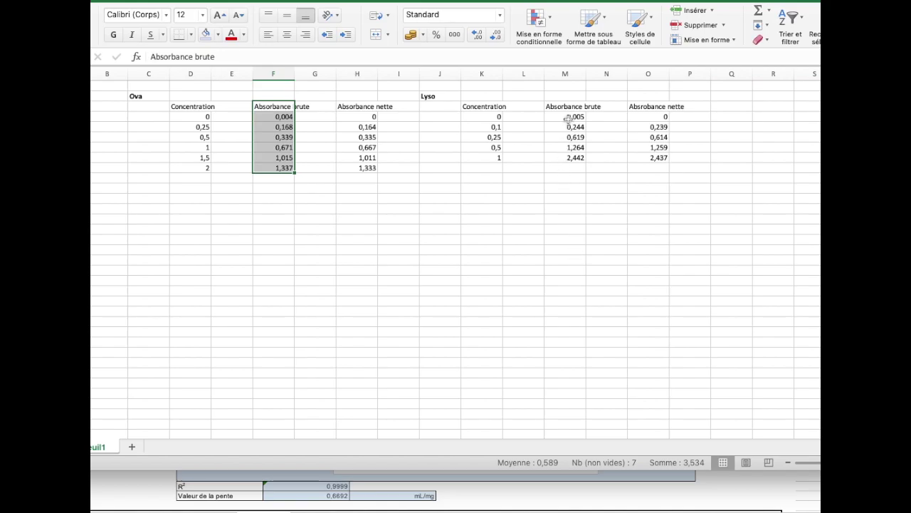
Inspect the net absorbance formulas in cells H5 and H6 of the Ova table
double_click(364, 126)
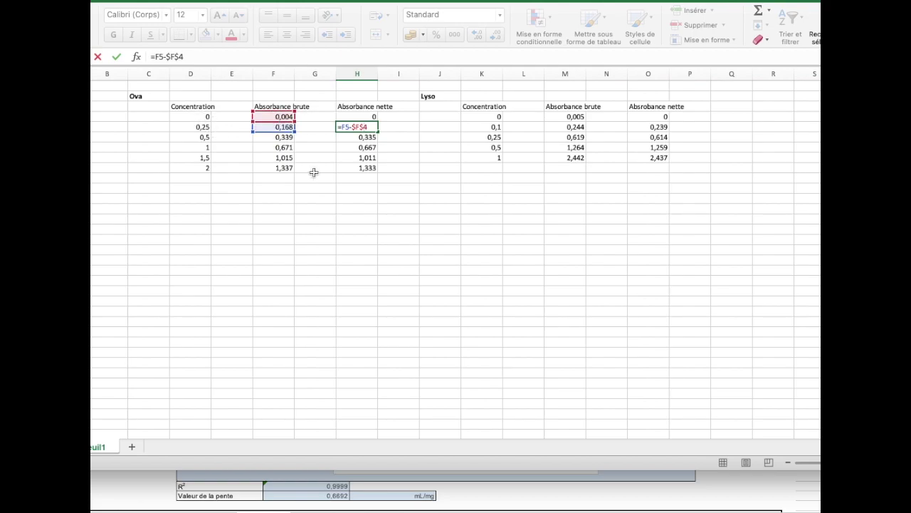
key(Return)
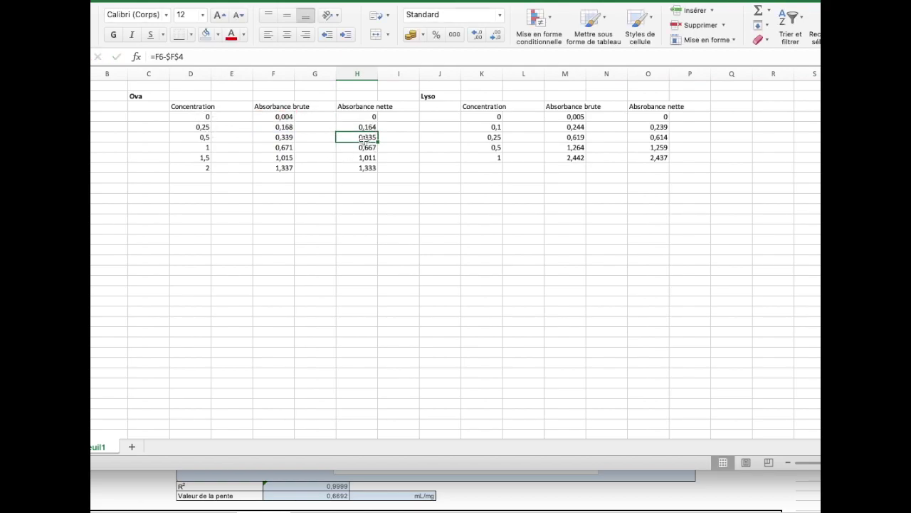
double_click(364, 139)
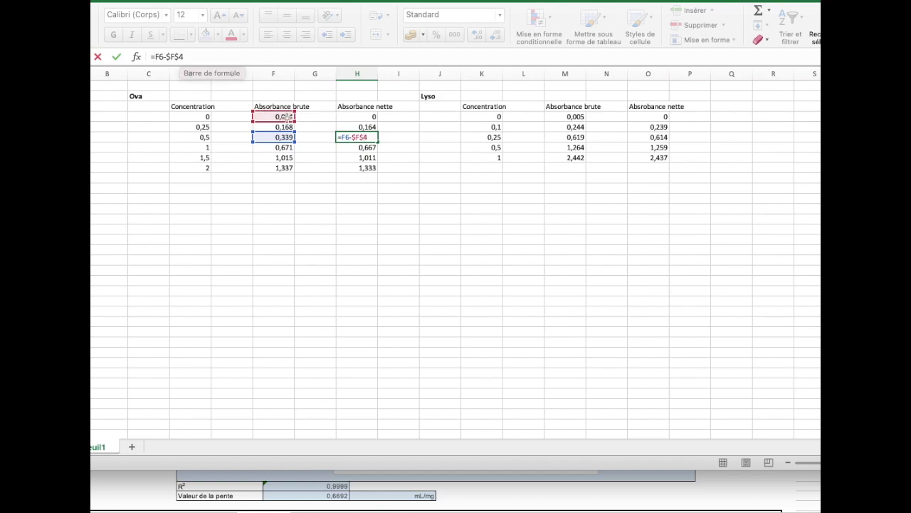
click(373, 168)
Enter 4 in cell F10 under the Ova raw absorbances, extend the net absorbance formula from H10 to H11 and check its references
click(285, 181)
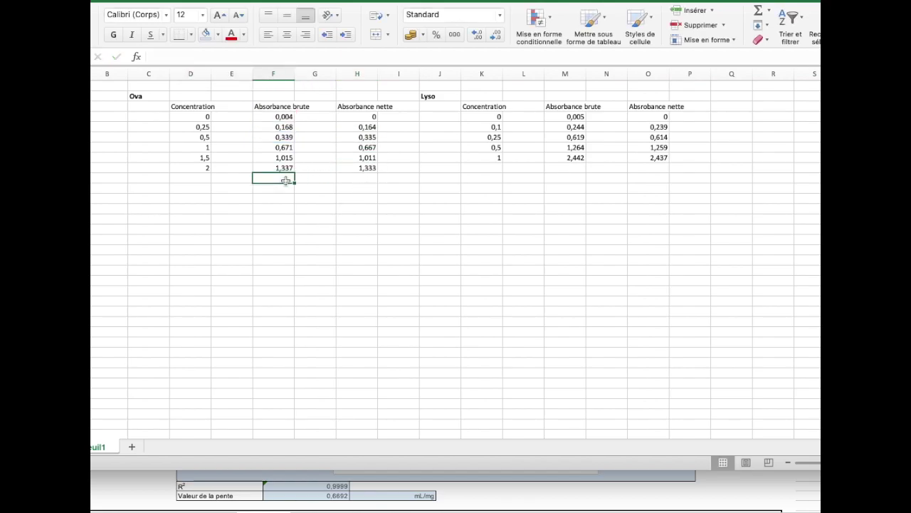
text(4)
key(Return)
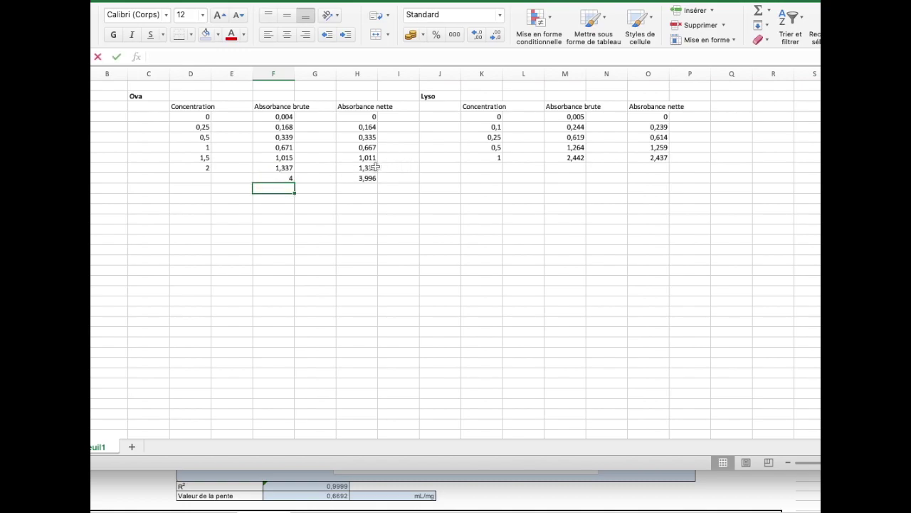
click(376, 178)
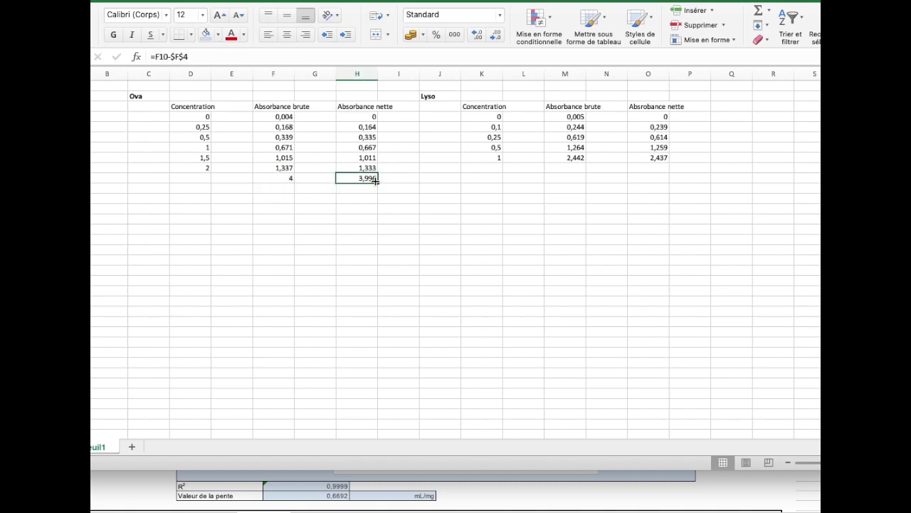
mouse_move(376, 181)
mouse_down()
mouse_move(378, 189)
mouse_move(363, 185)
mouse_up()
click(363, 190)
double_click(363, 189)
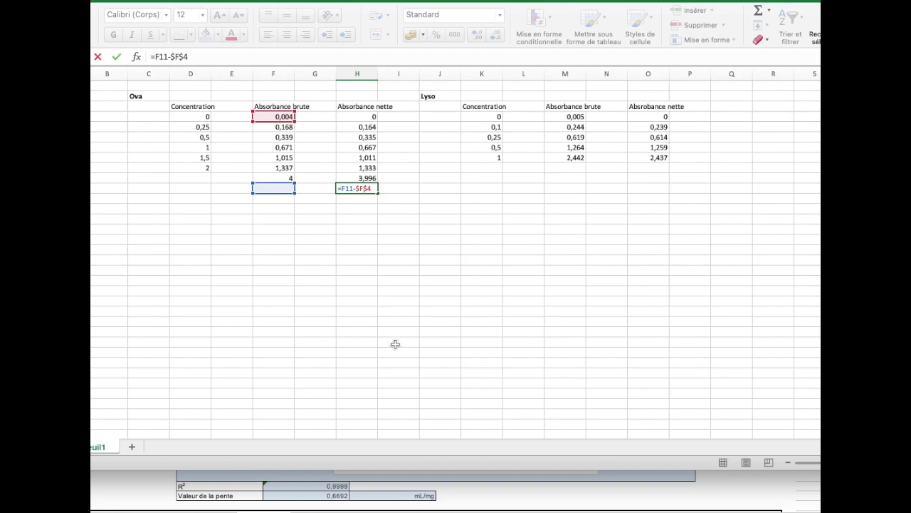
key(Return)
Select the Ova net absorbances in H3:H9, and move to the report workbook containing the Données brutes tables
click(358, 109)
drag(358, 109, 359, 163)
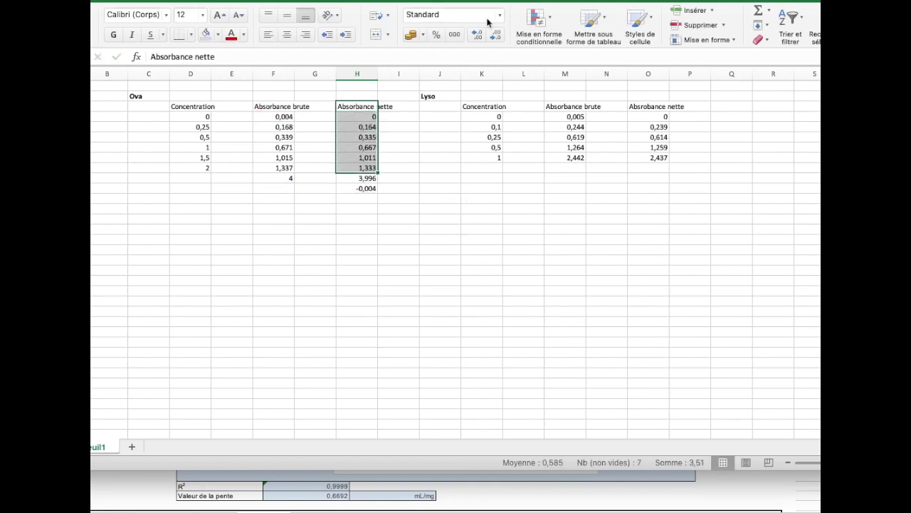
drag(520, 1, 169, 23)
click(650, 69)
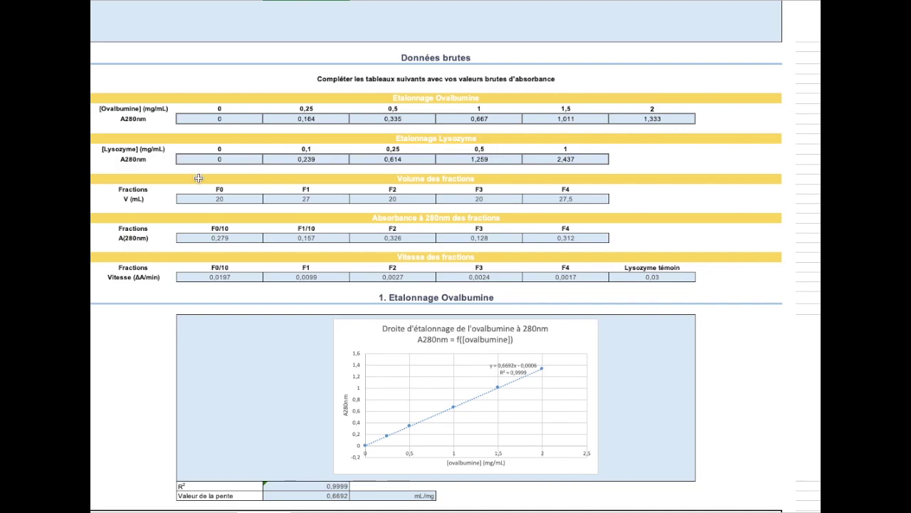
Examine the ovalbumin calibration chart's source data and browse the available scatter and recommended chart types without inserting one
click(361, 353)
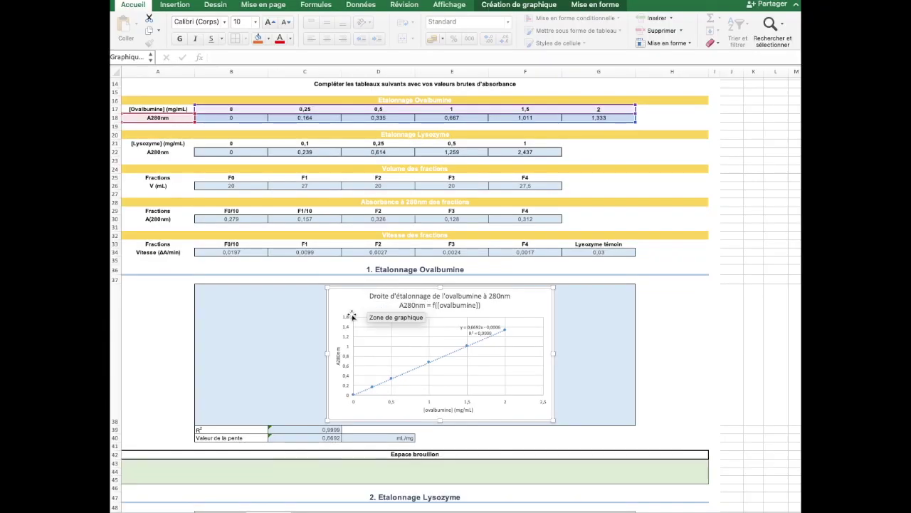
scroll(352, 316, up, 1)
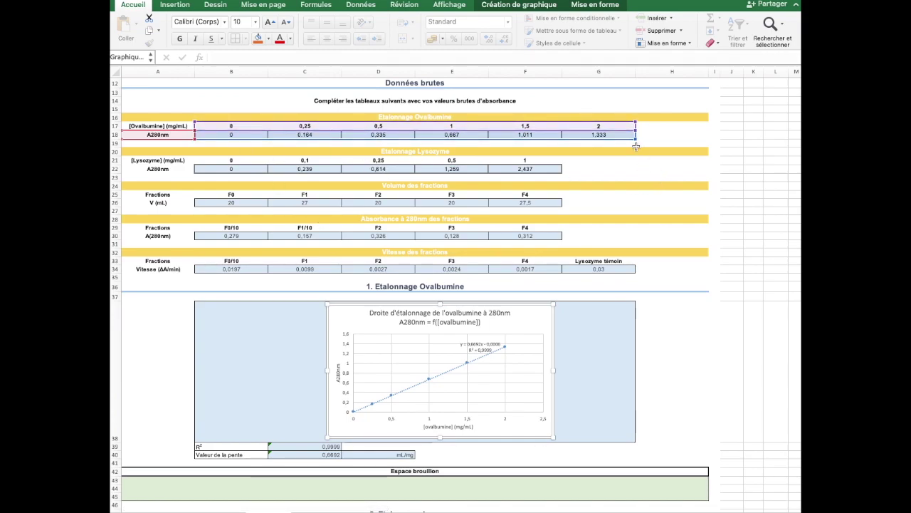
click(175, 5)
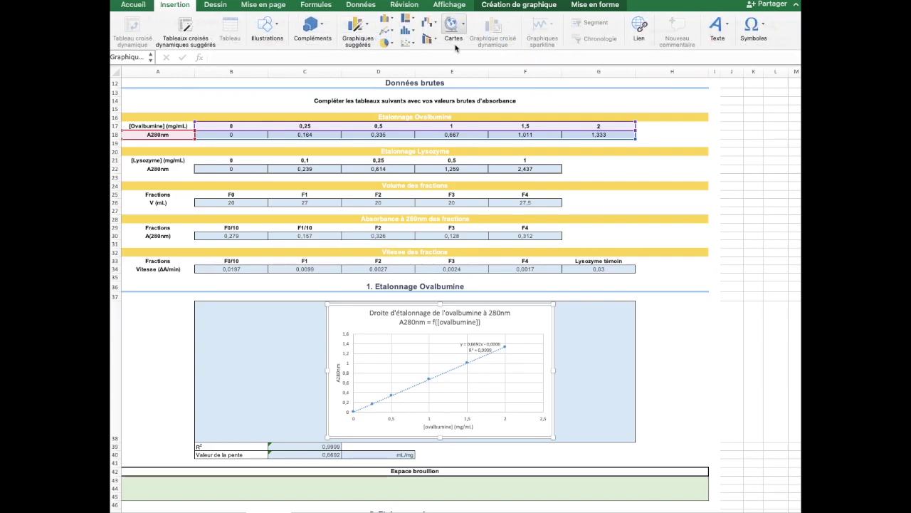
click(407, 45)
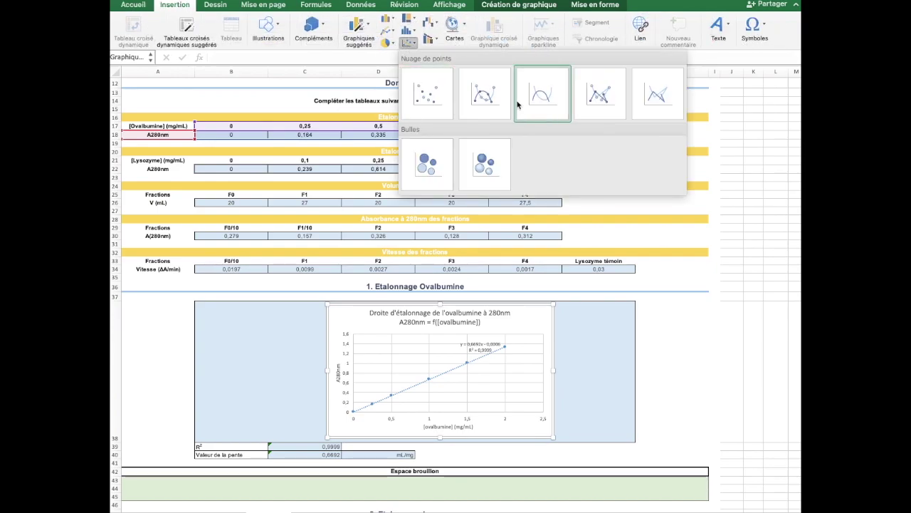
click(365, 22)
click(366, 30)
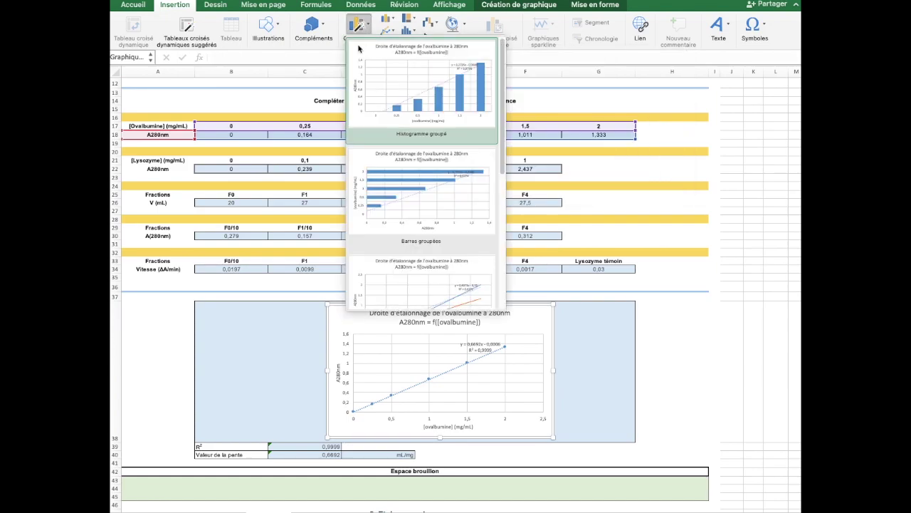
scroll(460, 245, down, 5)
scroll(460, 245, down, 5)
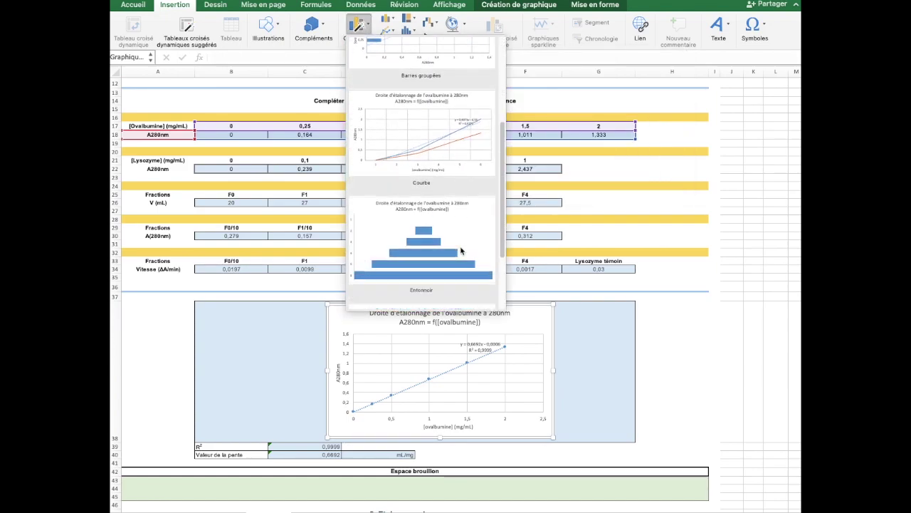
click(738, 304)
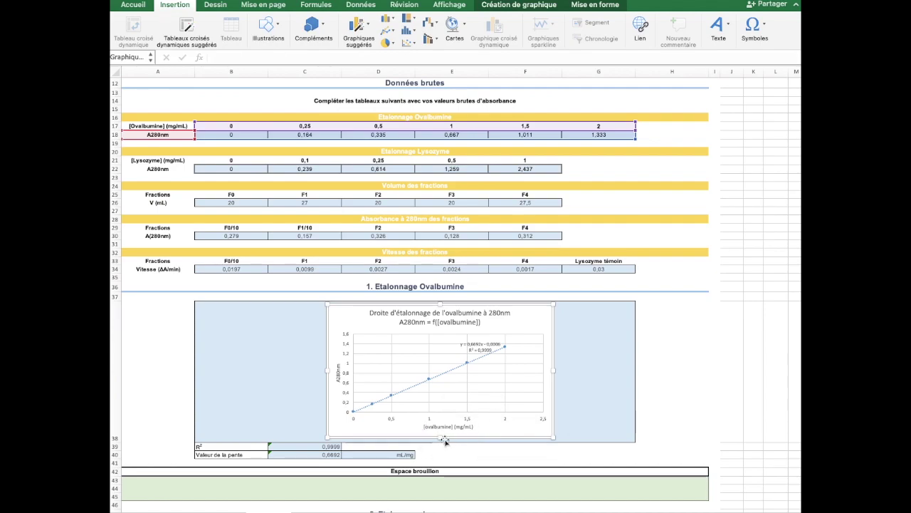
Review the limits and units in the vertical axis options of the ovalbumin calibration chart
double_click(347, 406)
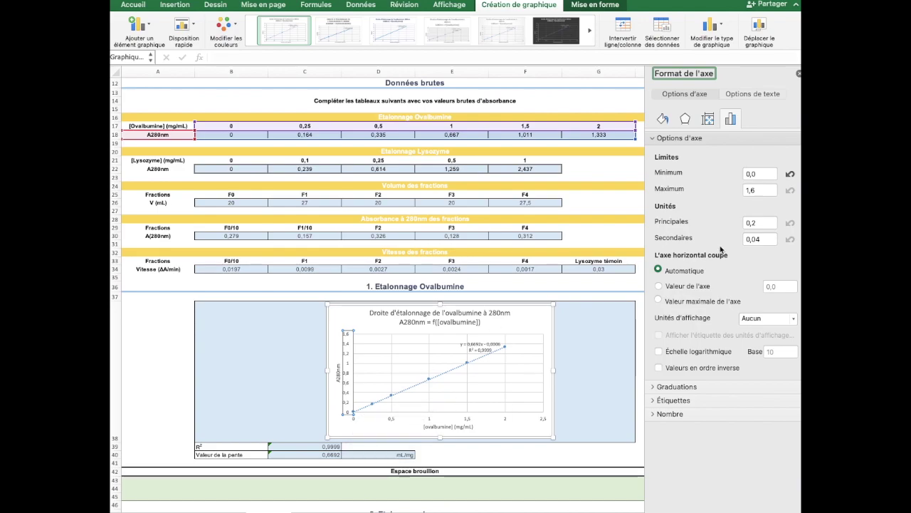
click(798, 74)
click(581, 388)
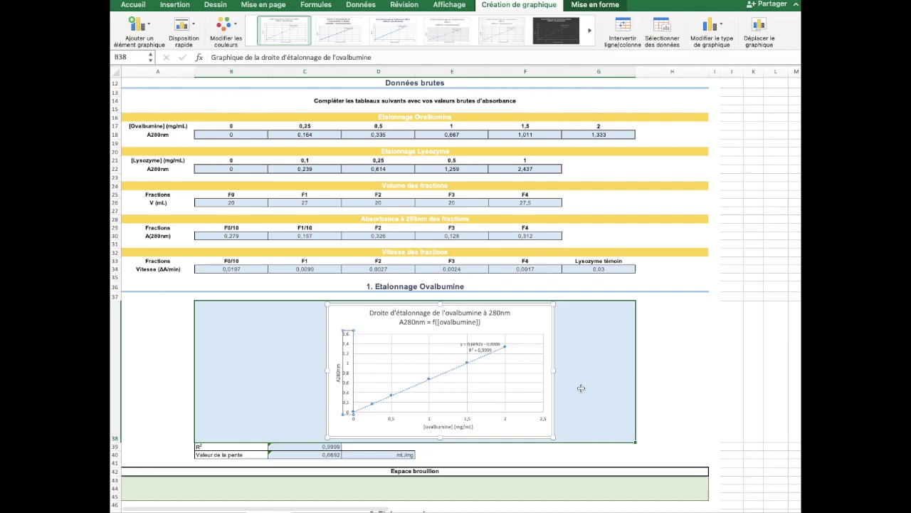
Review the ovalbumin trendline's options, including the linear type and the display of the equation and R² on the chart
click(467, 365)
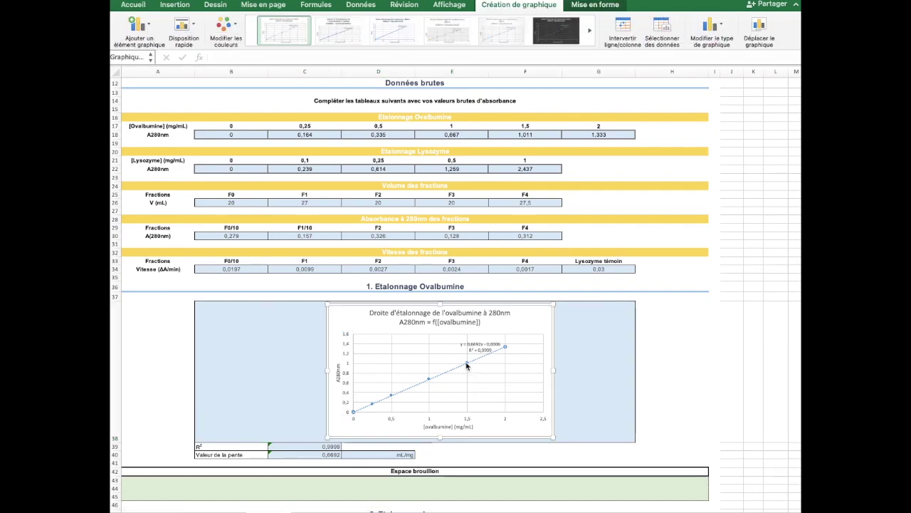
right_click(467, 365)
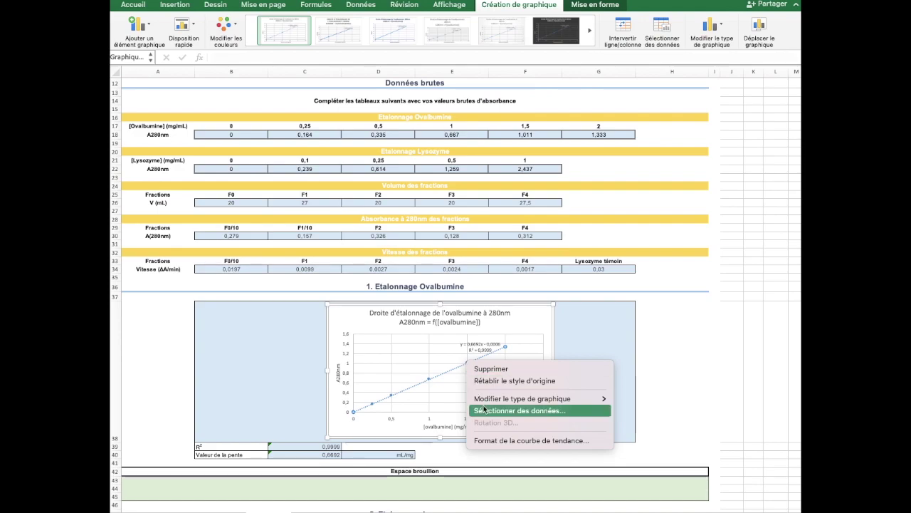
click(498, 440)
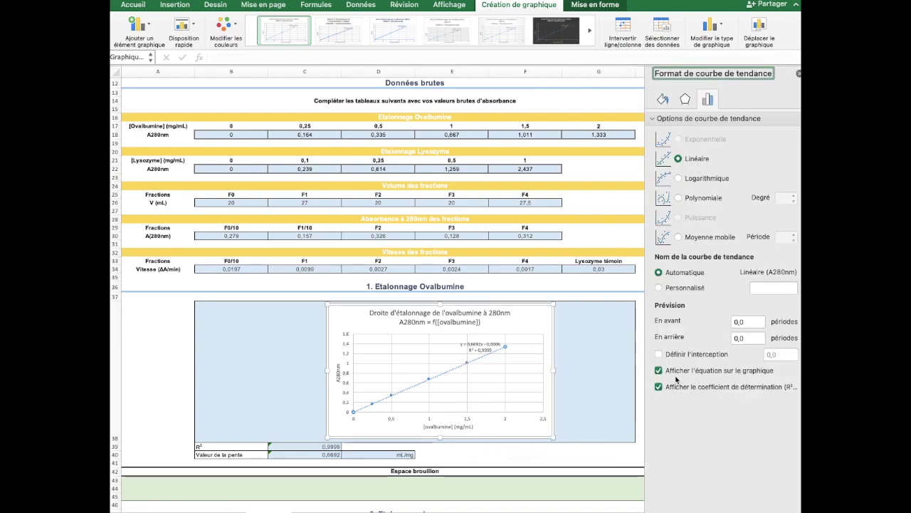
click(799, 73)
Inspect the R² and slope formulas in C39 and C40 under the ovalbumin chart, along with the slope's unit cell
click(292, 446)
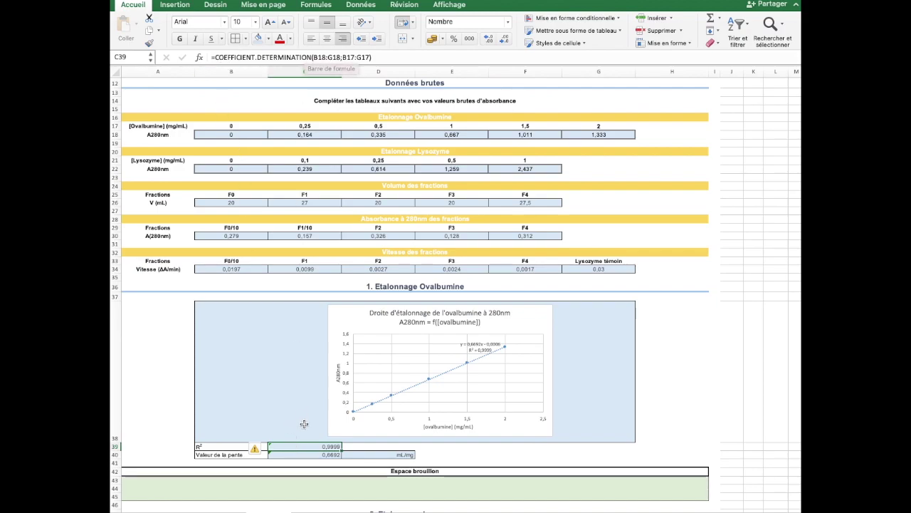
double_click(305, 446)
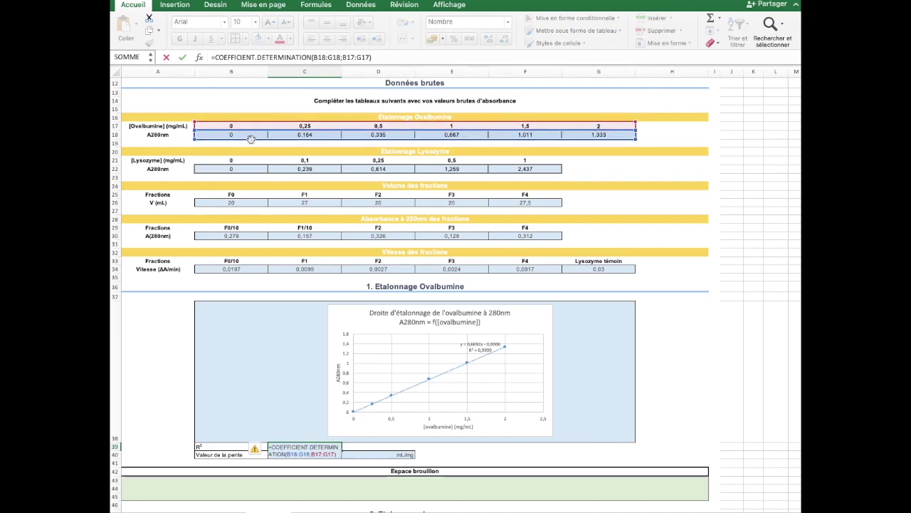
key(Return)
double_click(297, 456)
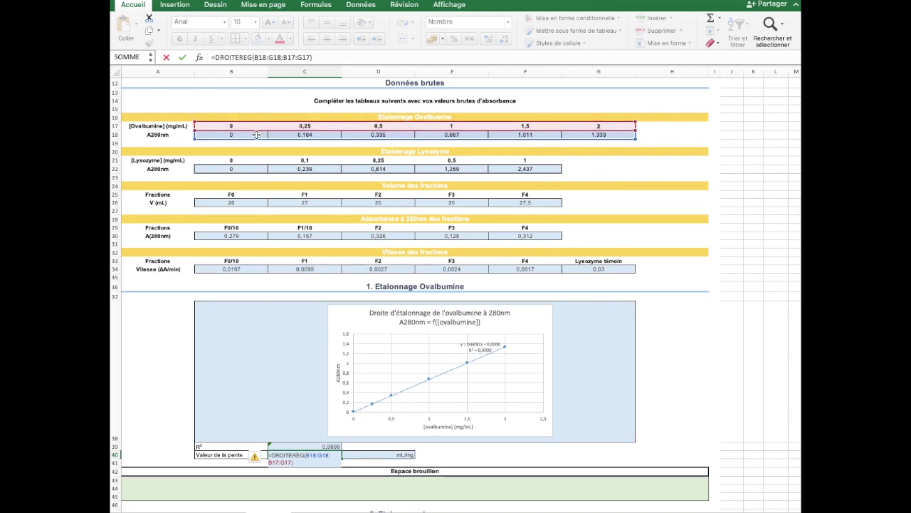
key(Return)
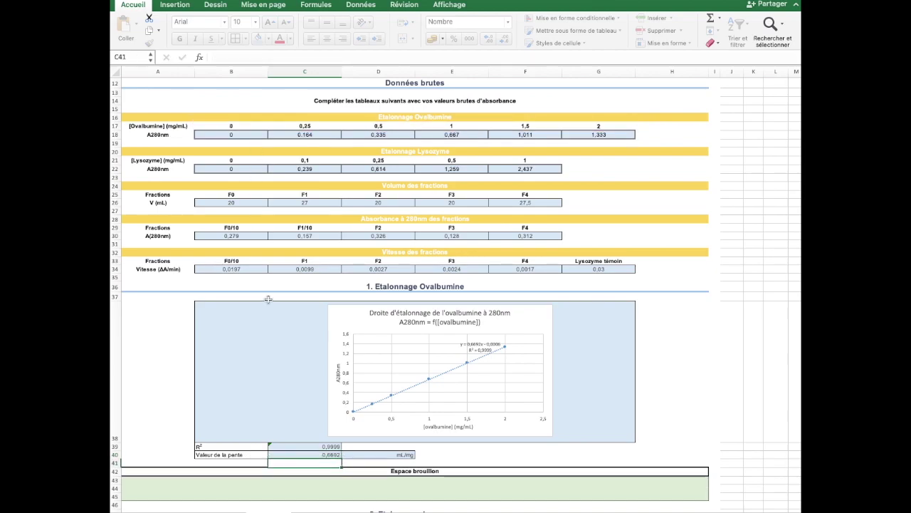
click(316, 455)
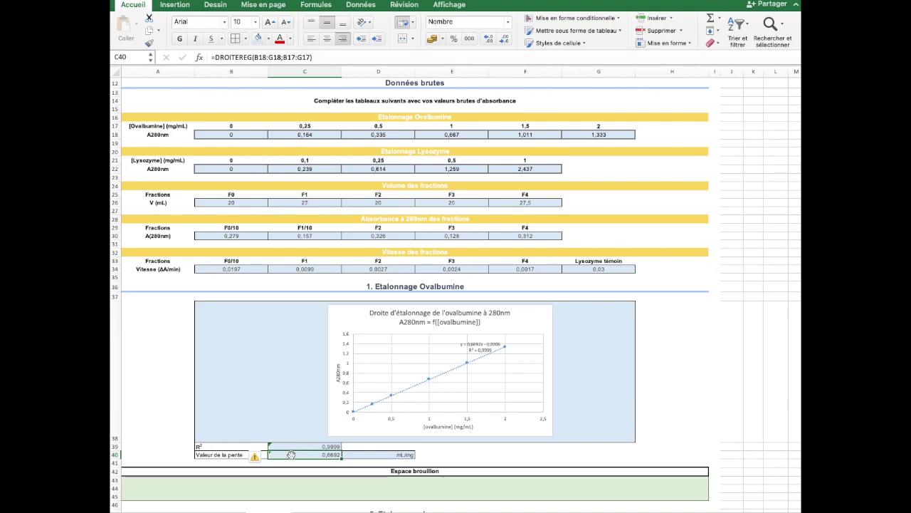
click(398, 455)
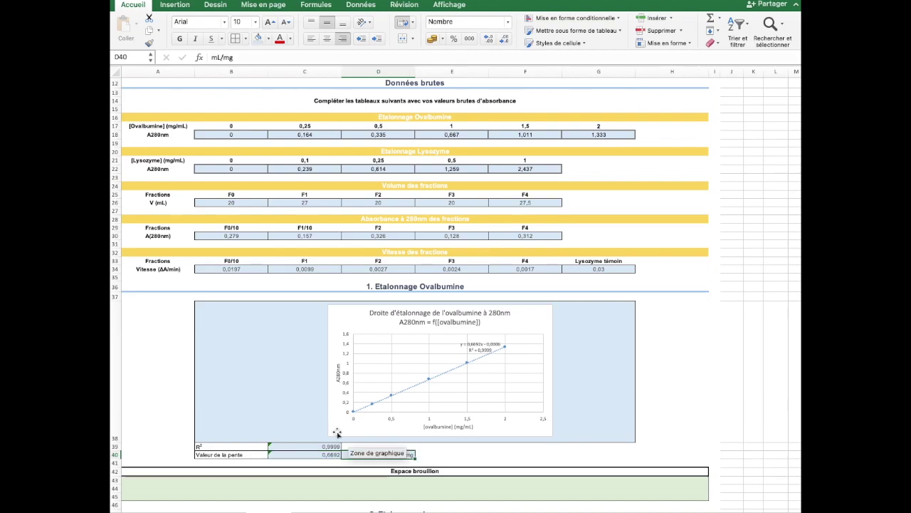
Look over the lysozyme calibration and the Dosage des fractions section, ending on the F0 protein concentration cell B63
scroll(173, 325, down, 1)
scroll(173, 325, down, 1)
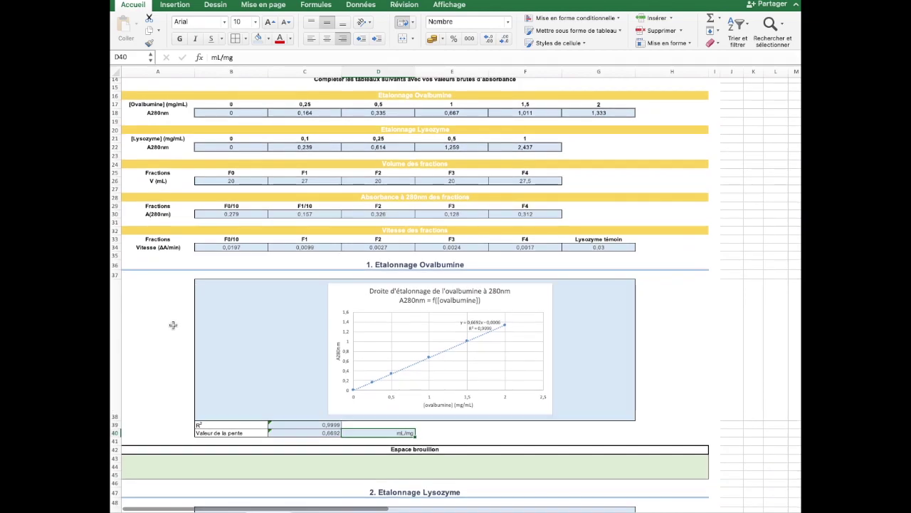
scroll(173, 325, down, 1)
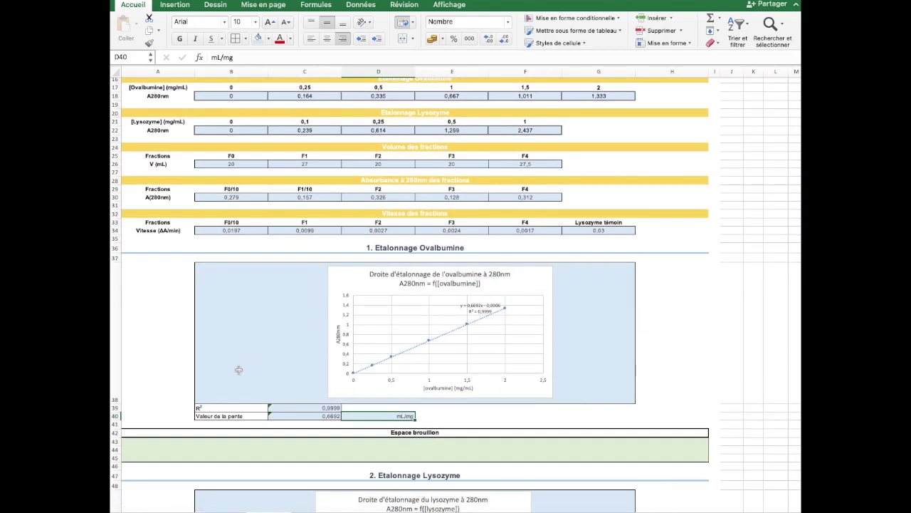
scroll(238, 369, up, 2)
scroll(239, 369, down, 10)
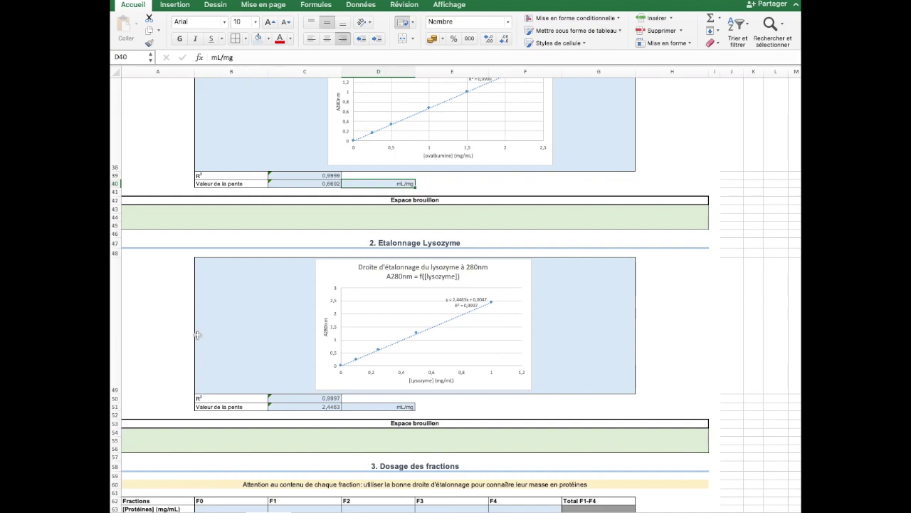
scroll(162, 295, down, 10)
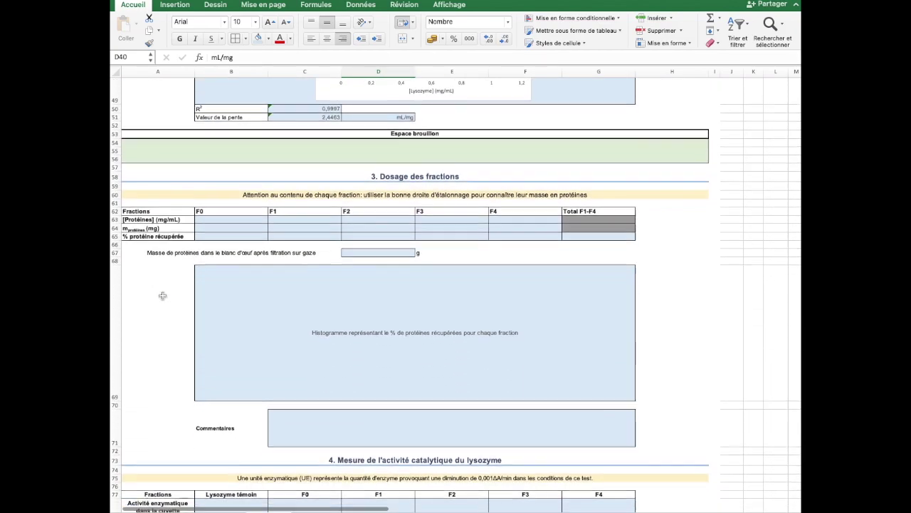
click(217, 214)
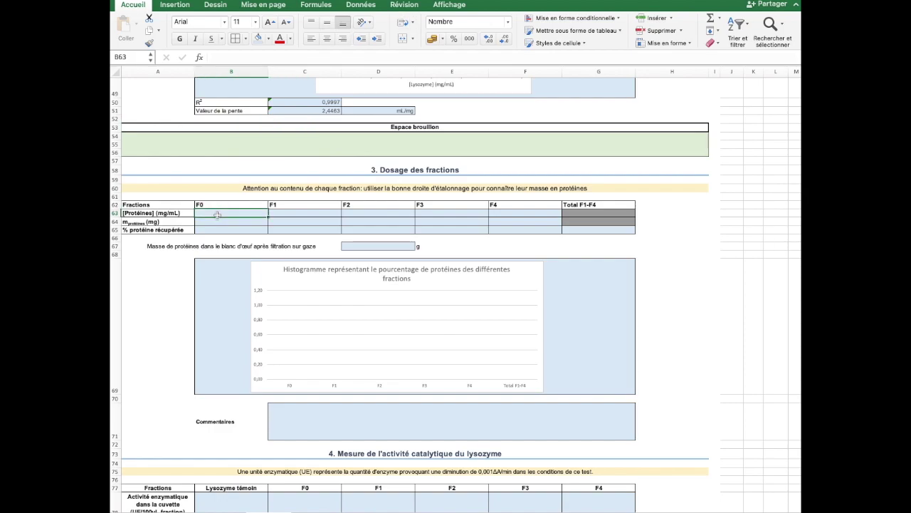
Return to the Espace brouillon under the ovalbumin calibration and examine cells D43 to F43
scroll(307, 220, up, 7)
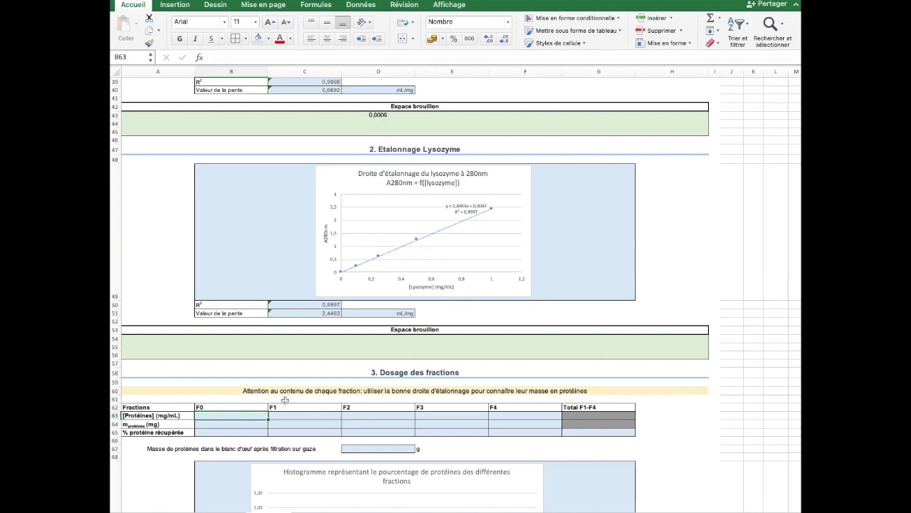
click(320, 376)
scroll(319, 375, up, 9)
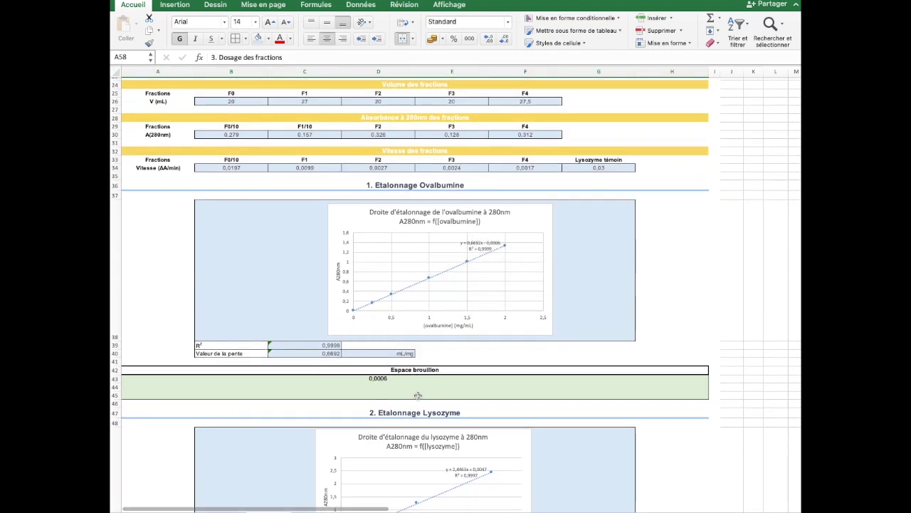
click(373, 378)
click(453, 381)
click(501, 379)
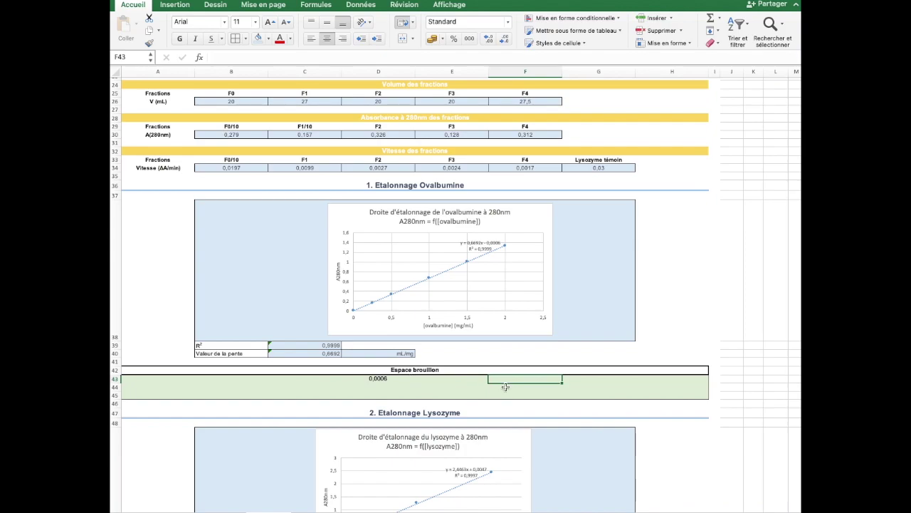
Label the draft-area coefficients b in C43 and a in C44, and enter 0,6692 in D44 as the value of a
click(344, 378)
click(331, 381)
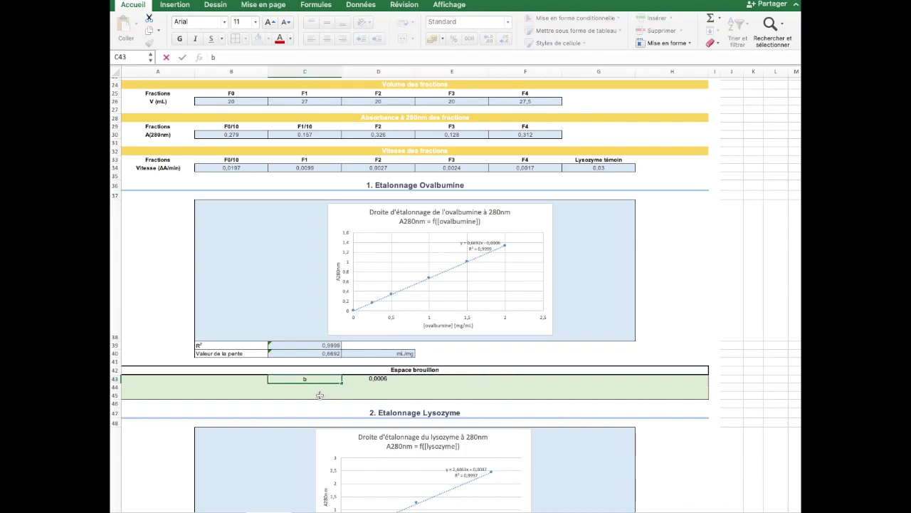
key(Return)
text(a)
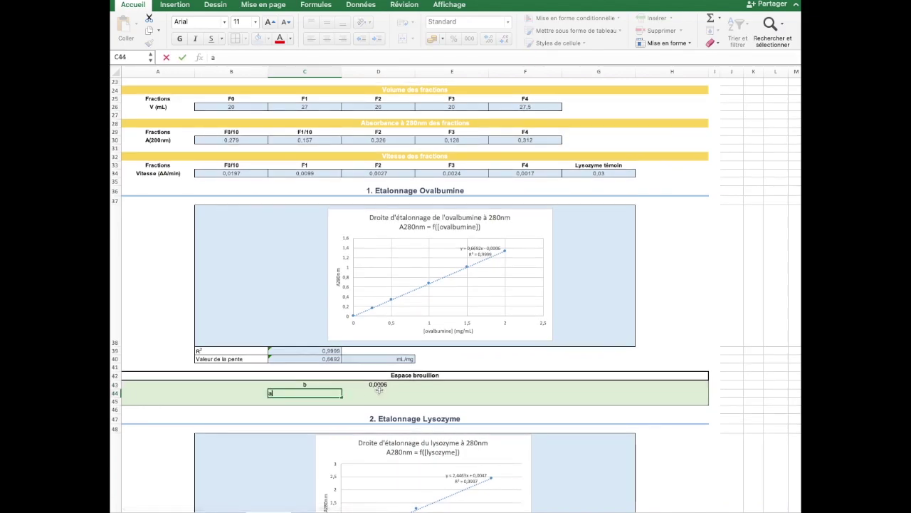
click(376, 393)
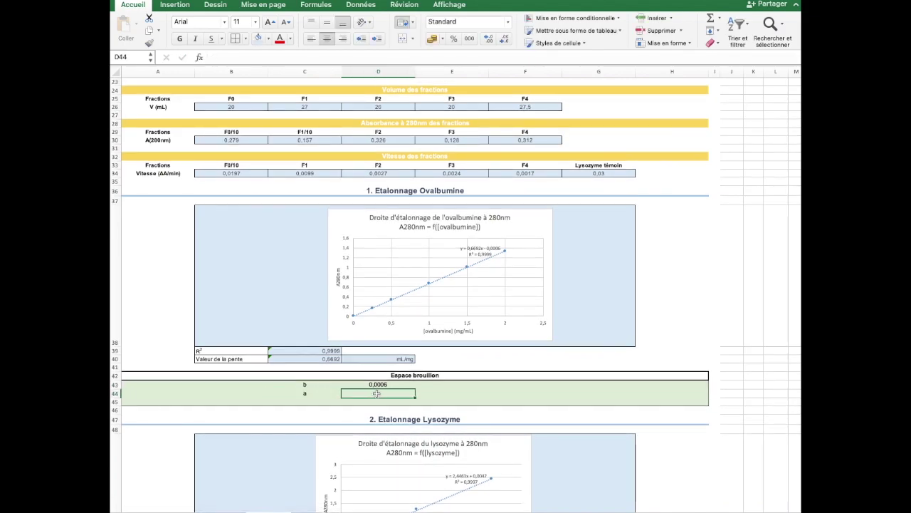
text(0,66)
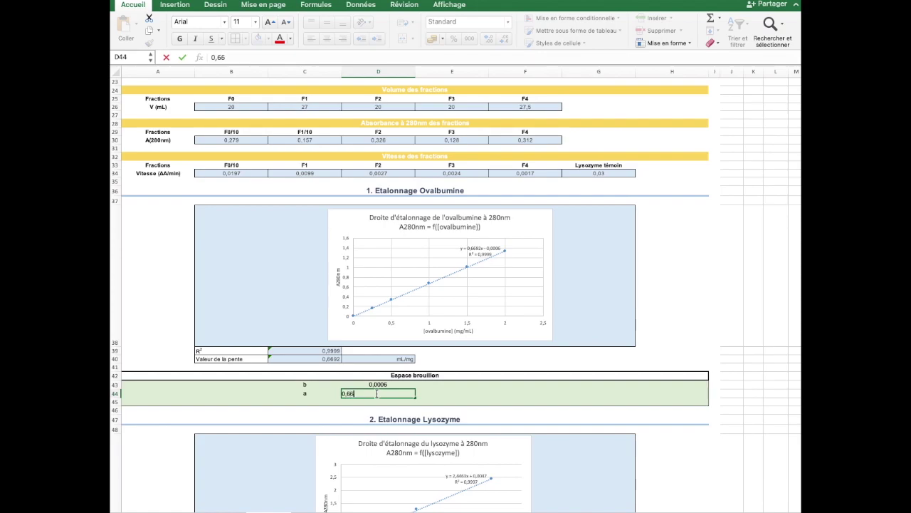
key(Return)
Begin the F2 protein concentration formula in D63 by adding the F2 absorbance D30 and coefficient b in D43
scroll(458, 359, down, 1)
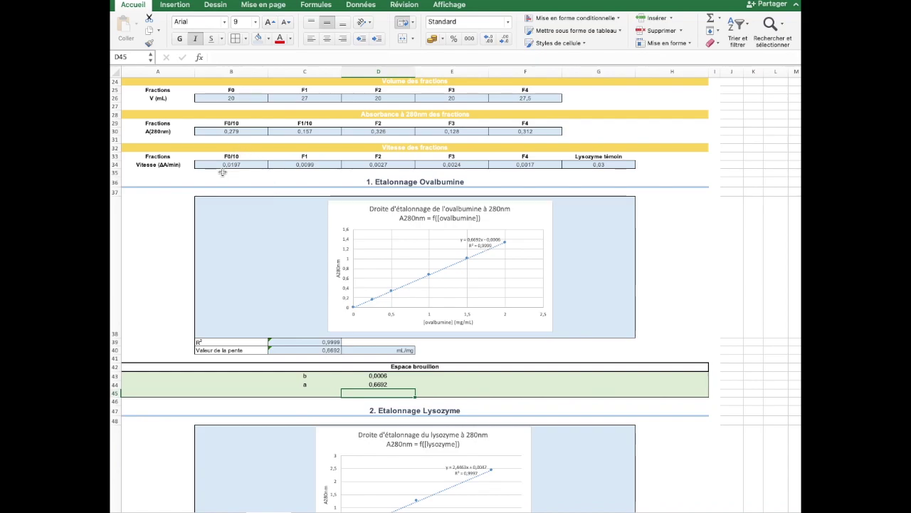
scroll(220, 175, down, 6)
scroll(220, 175, down, 3)
scroll(220, 175, left, 1)
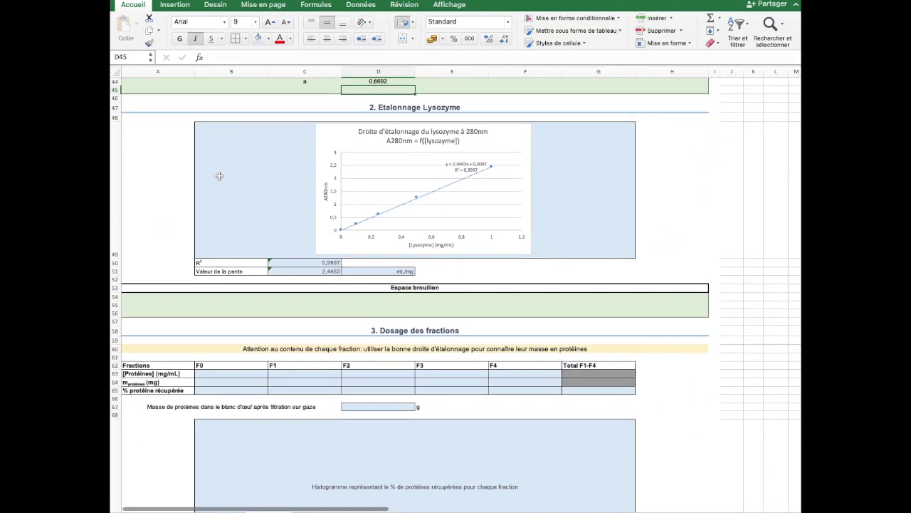
click(233, 374)
click(351, 372)
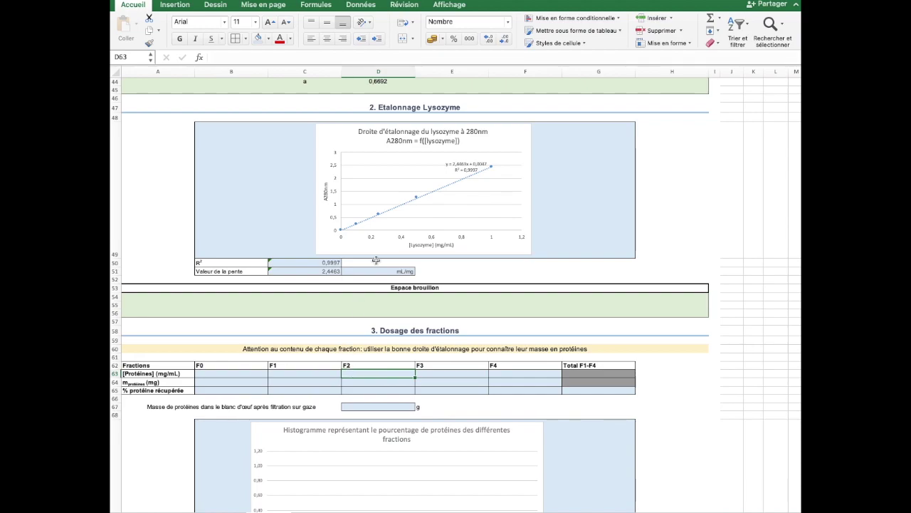
text(=)
scroll(336, 198, up, 10)
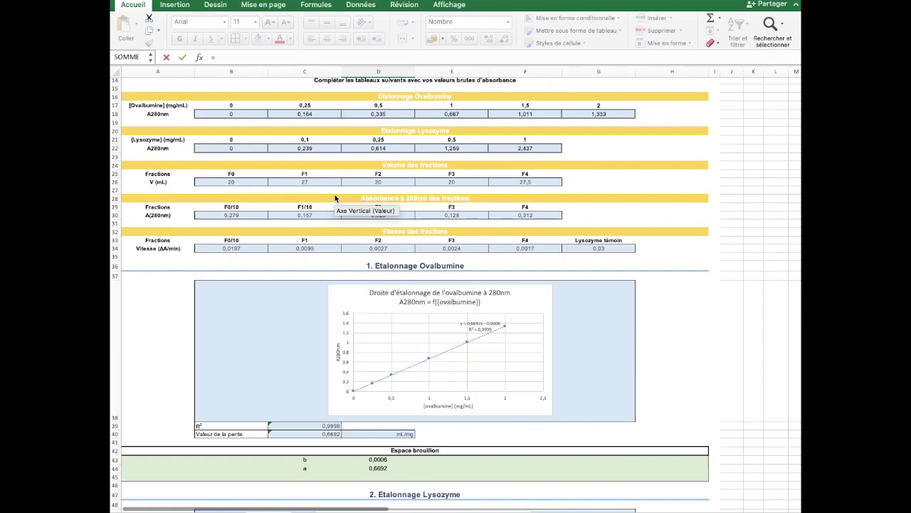
click(379, 216)
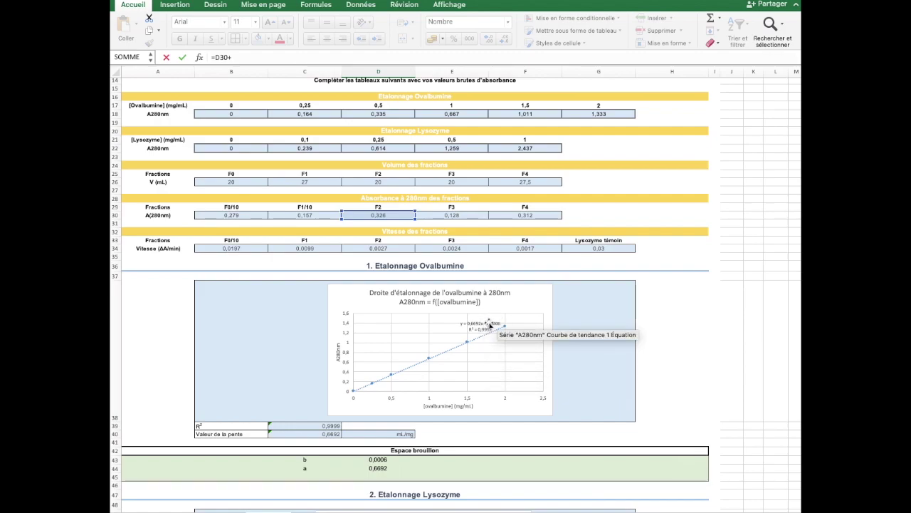
text(+)
click(378, 460)
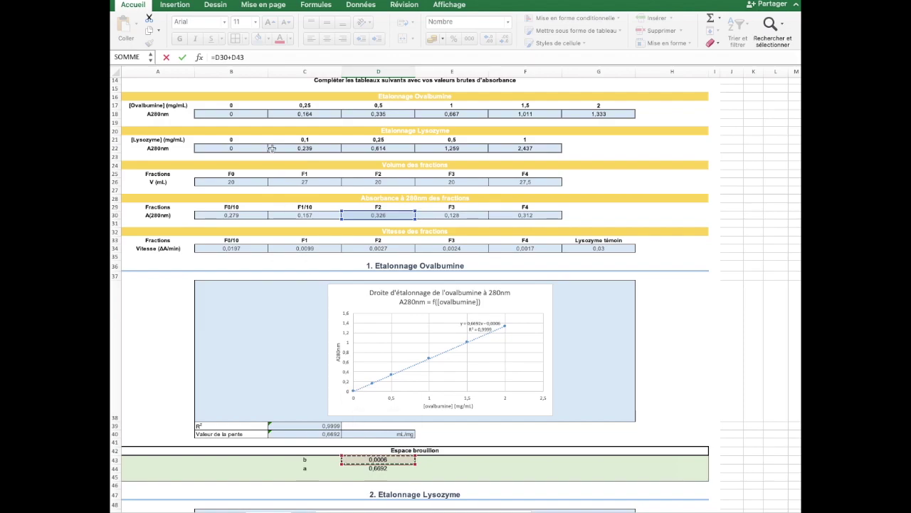
Complete the F2 concentration formula as =(D30+D43)/D44, with the sum in parentheses divided by coefficient a
click(259, 57)
click(214, 57)
text(()
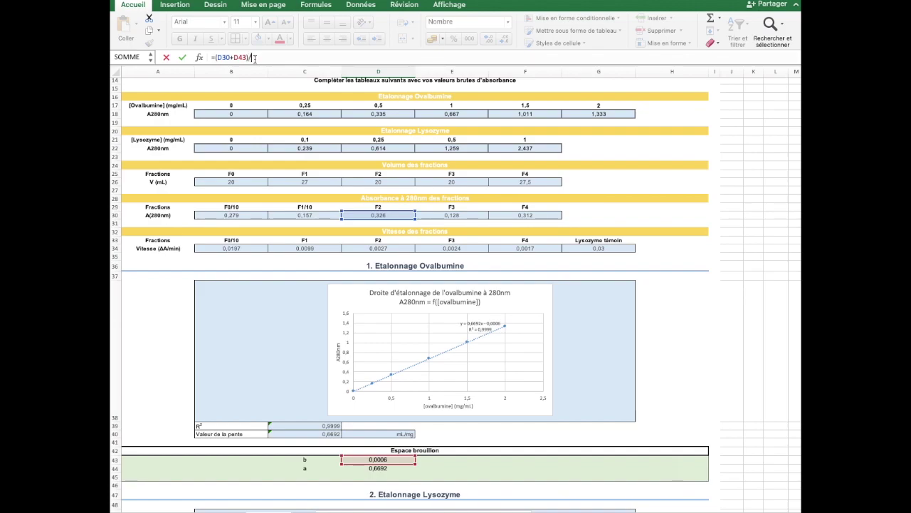
click(378, 468)
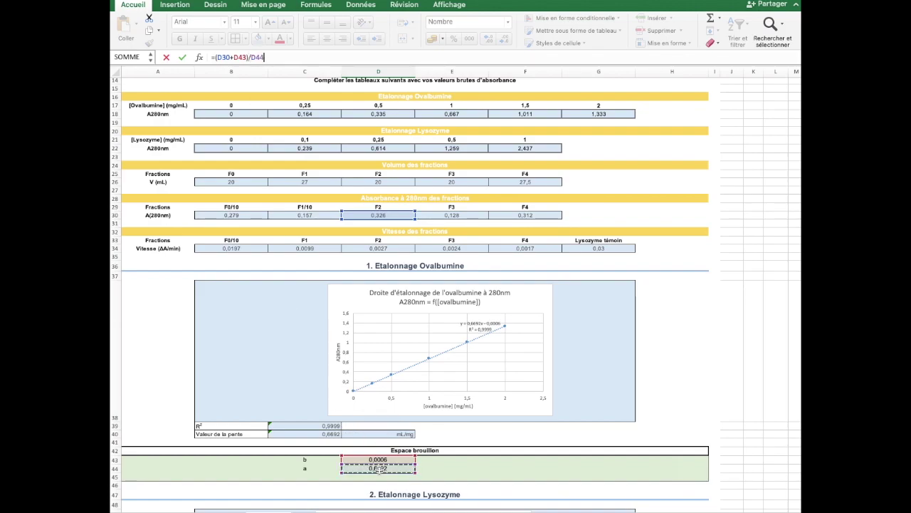
key(Return)
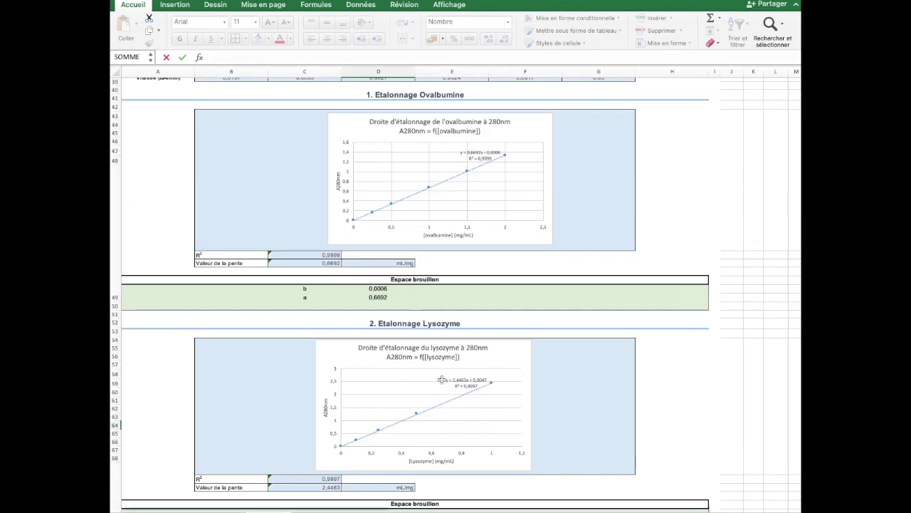
Examine the F2 concentration formula in D63 against the fraction absorbances and the ovalbumin regression equation
click(390, 391)
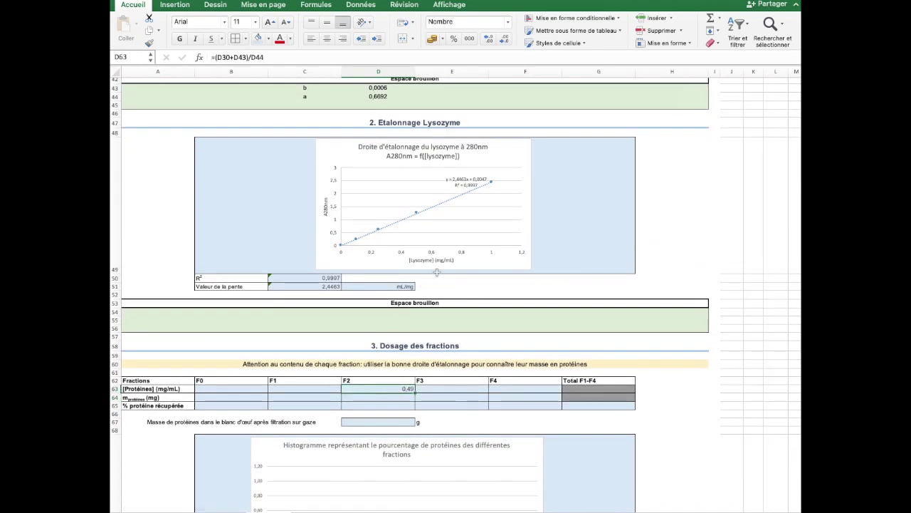
scroll(436, 271, up, 3)
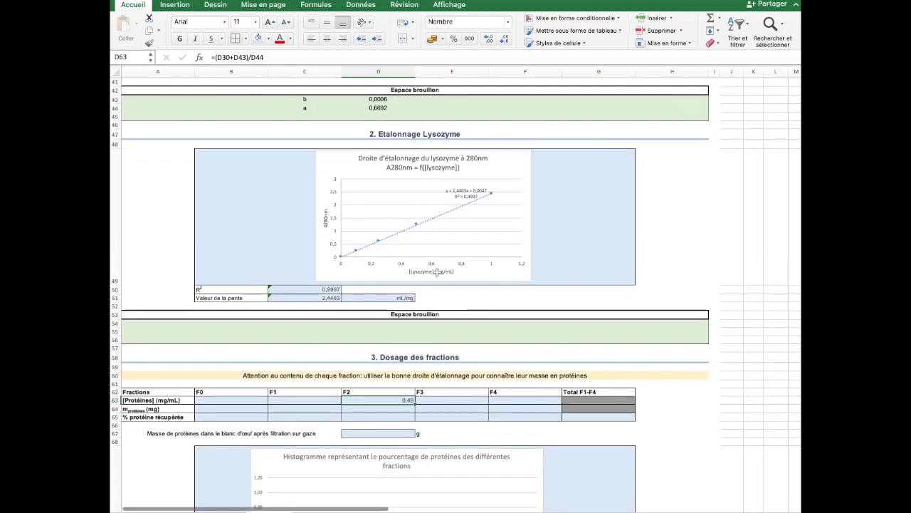
scroll(437, 275, up, 12)
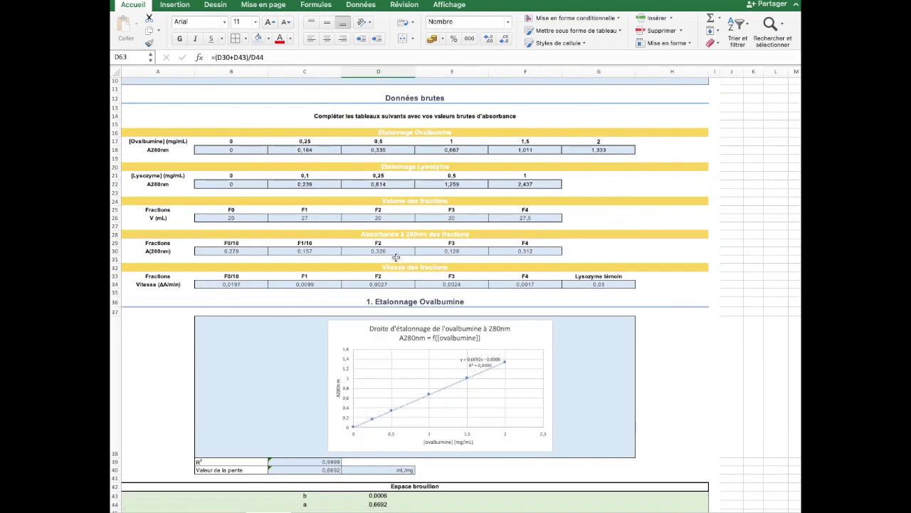
ctrl+scroll(361, 406, up, 5)
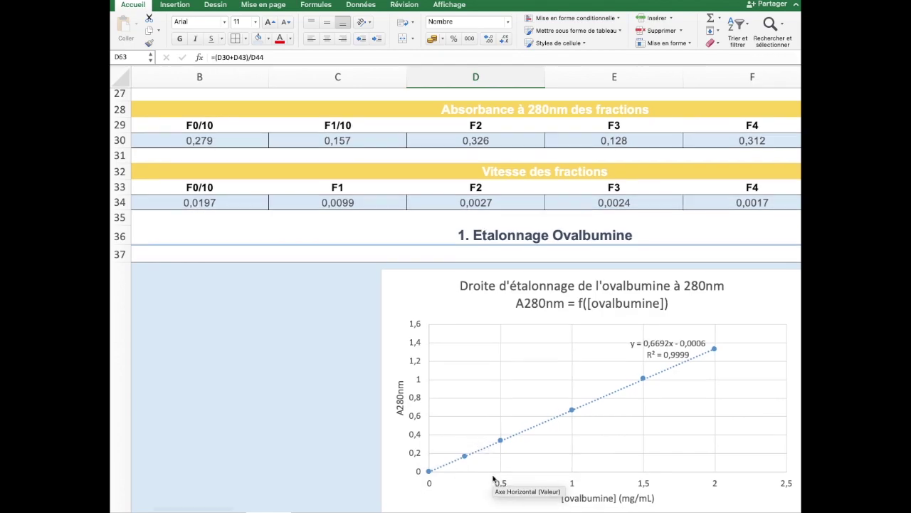
scroll(498, 470, down, 1)
scroll(498, 474, down, 2)
scroll(498, 474, down, 10)
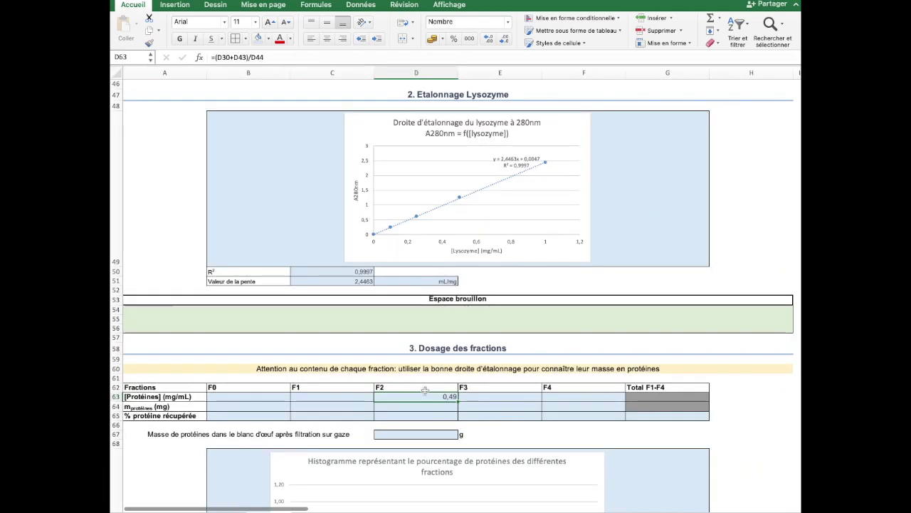
scroll(435, 392, up, 1)
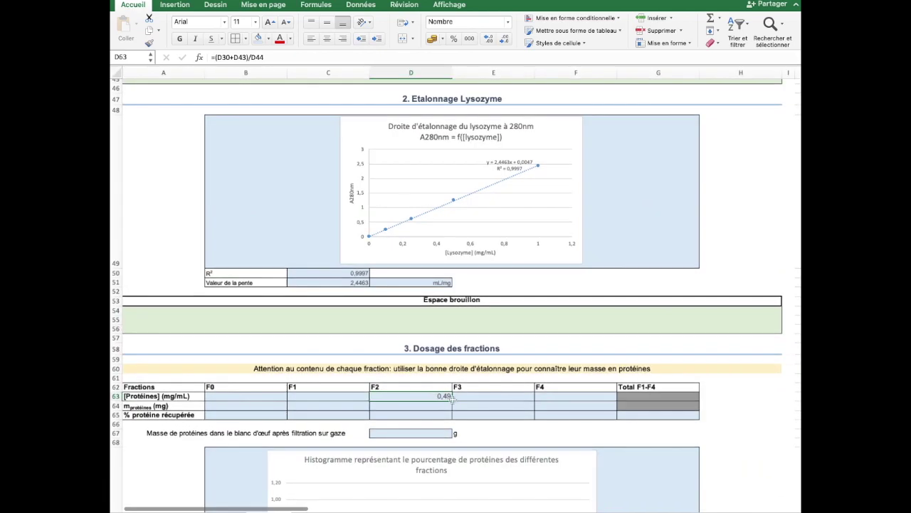
scroll(442, 388, down, 5)
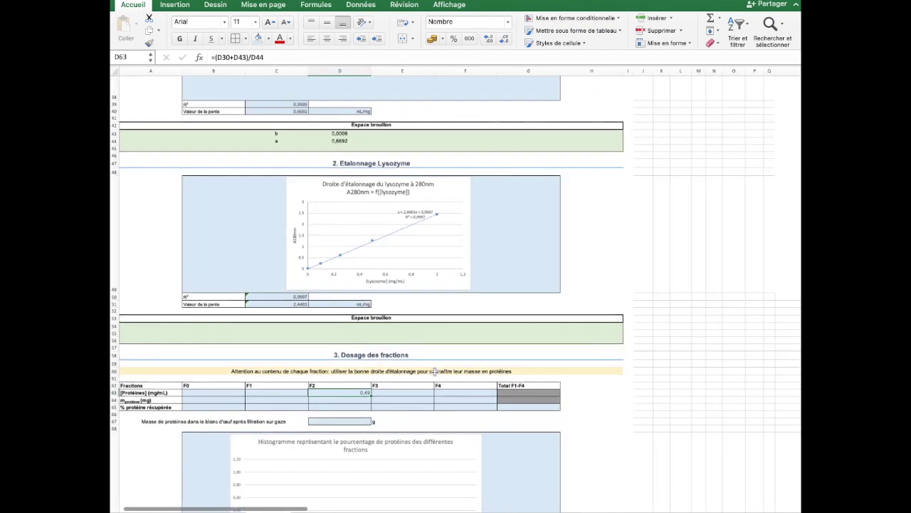
scroll(368, 413, down, 3)
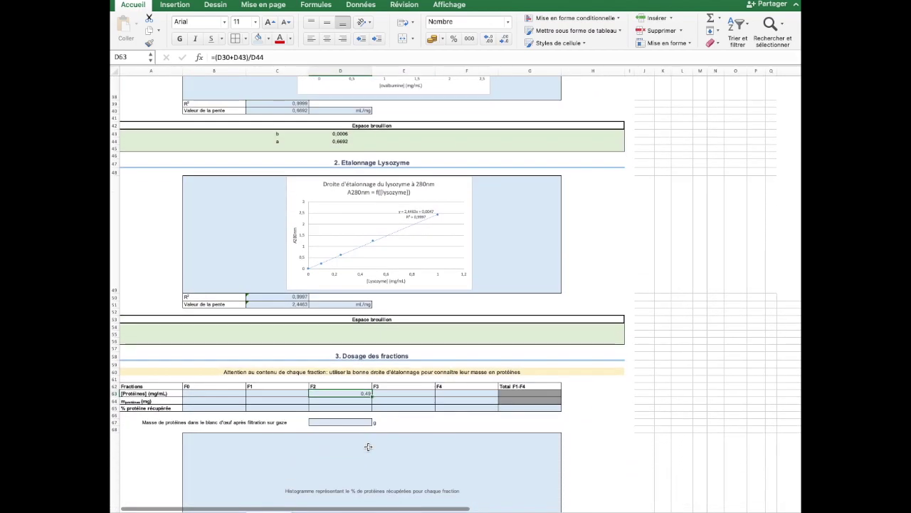
Make the references to coefficients b and a absolute in D63, giving =(D30+$D$43)/$D$44
double_click(349, 393)
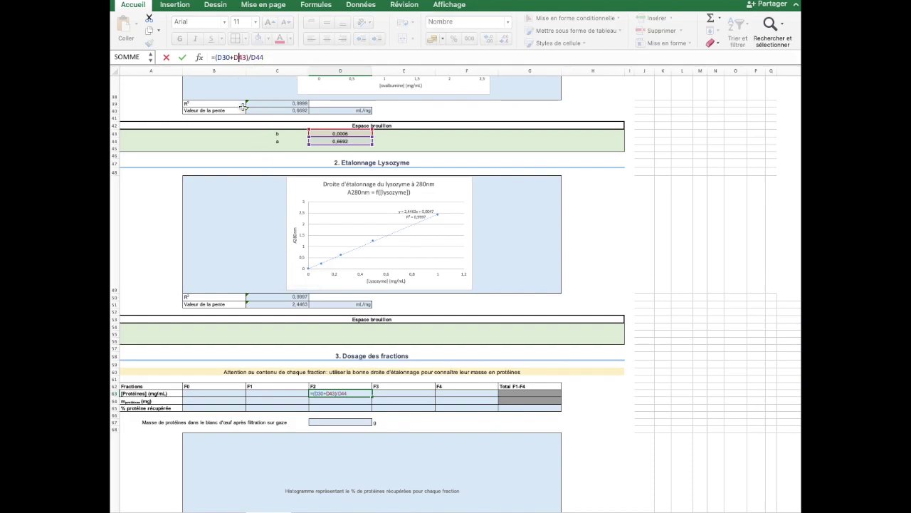
text($D$)
key(Right)
key(Right)
key(Return)
Copy the F2 concentration formula from D63 to F3 in E63 and to F1 and F0 in C63 and B63
click(353, 394)
drag(371, 396, 413, 392)
click(364, 394)
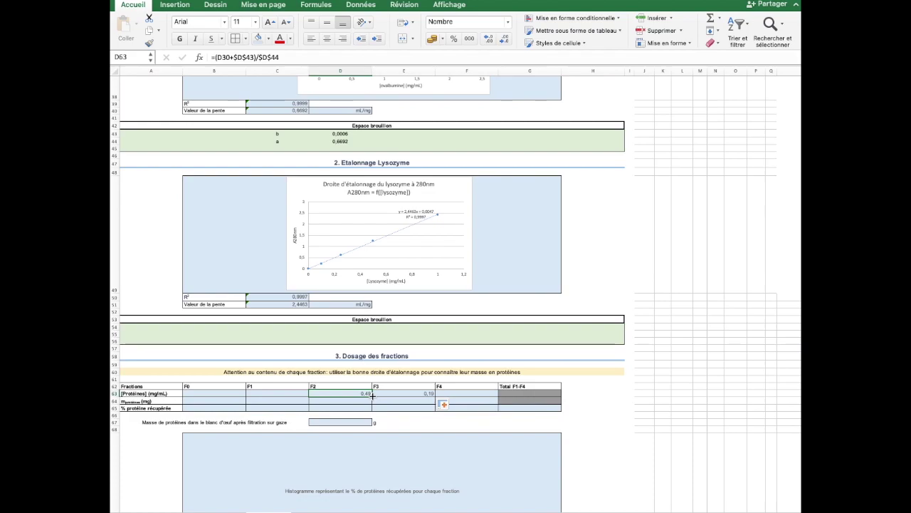
drag(213, 396, 213, 396)
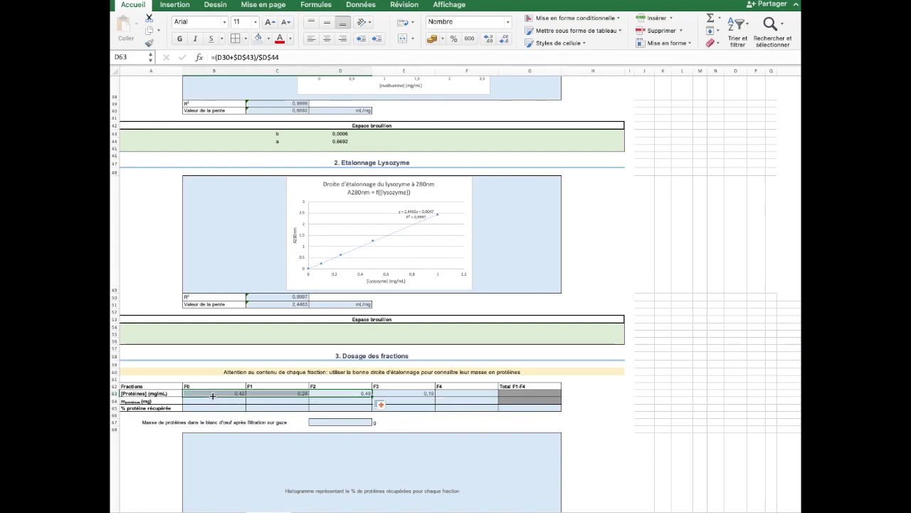
click(217, 396)
click(261, 396)
Correct the F0 concentration in B63 for its tenfold dilution by changing the formula to =((B30+$D$43)/$D$44)*10
scroll(246, 284, up, 8)
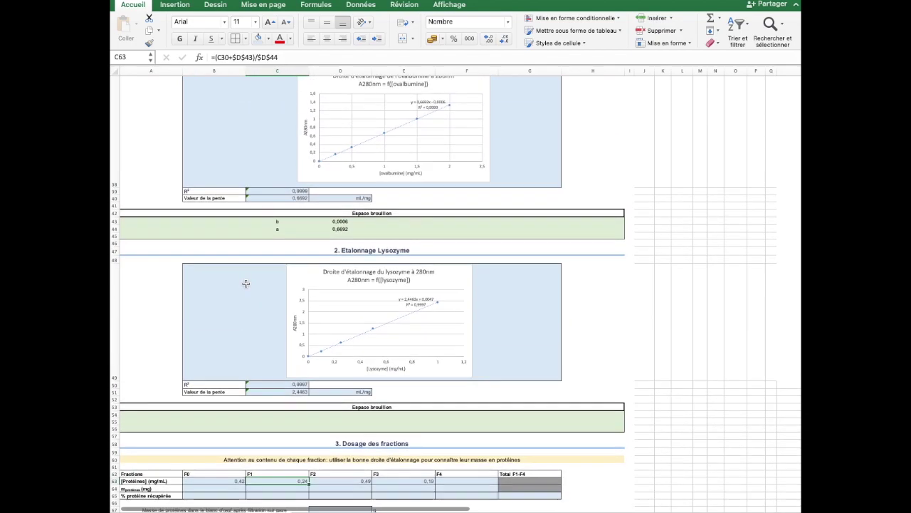
scroll(246, 287, up, 2)
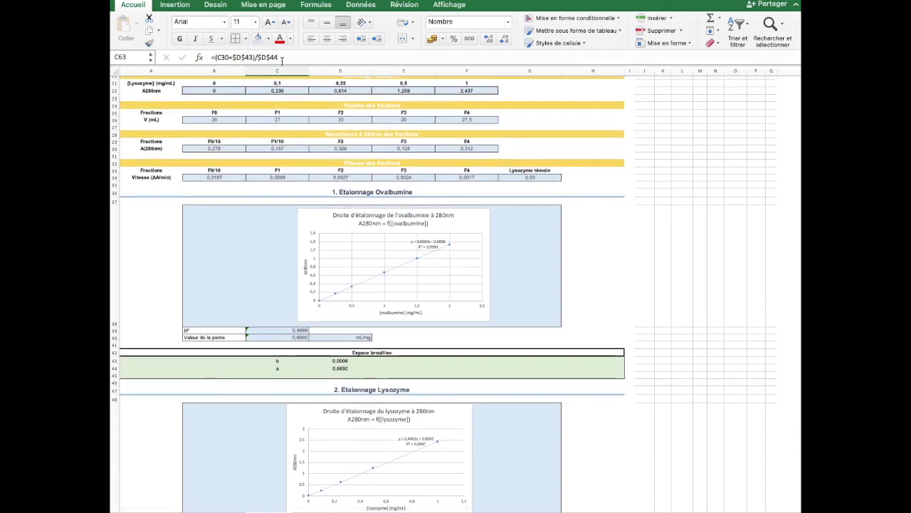
click(215, 154)
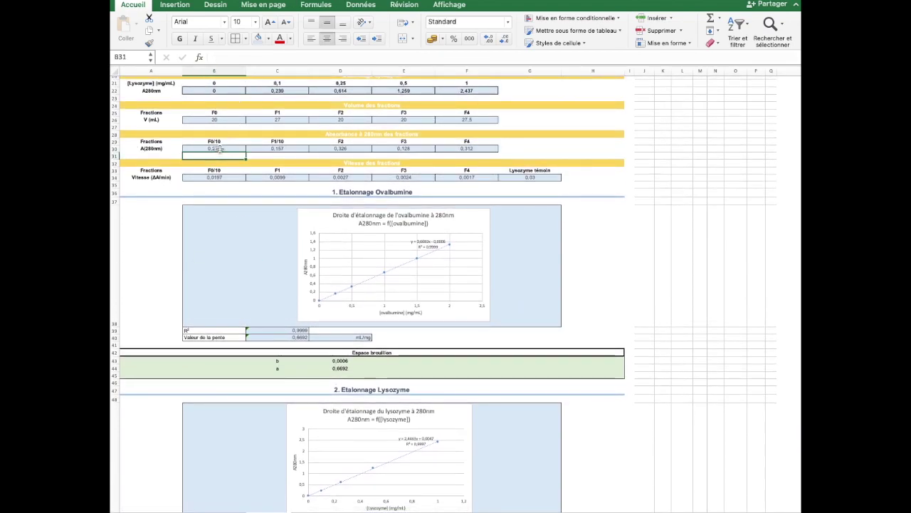
scroll(235, 242, down, 15)
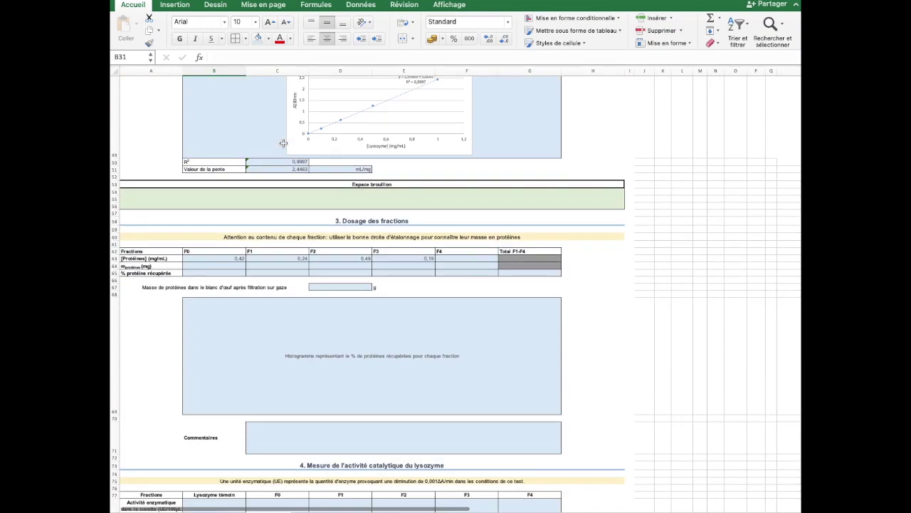
double_click(235, 253)
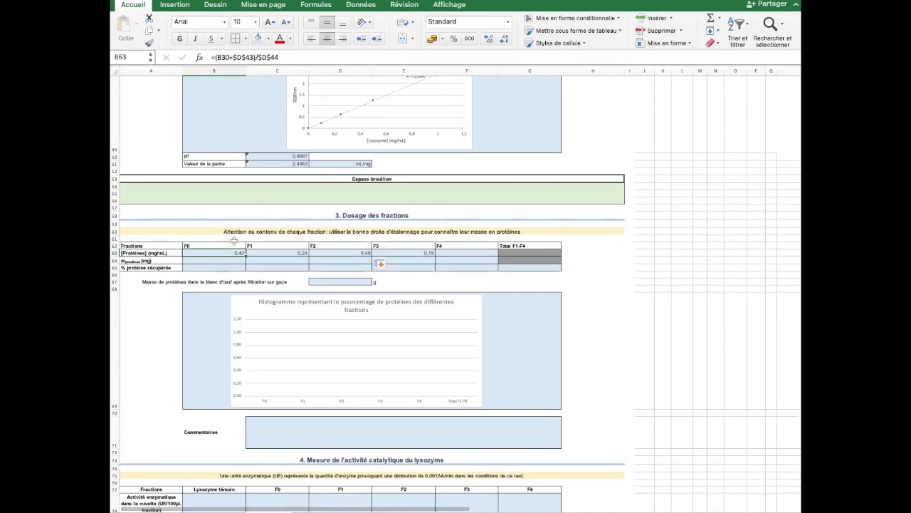
click(215, 57)
text(()
click(286, 55)
text())
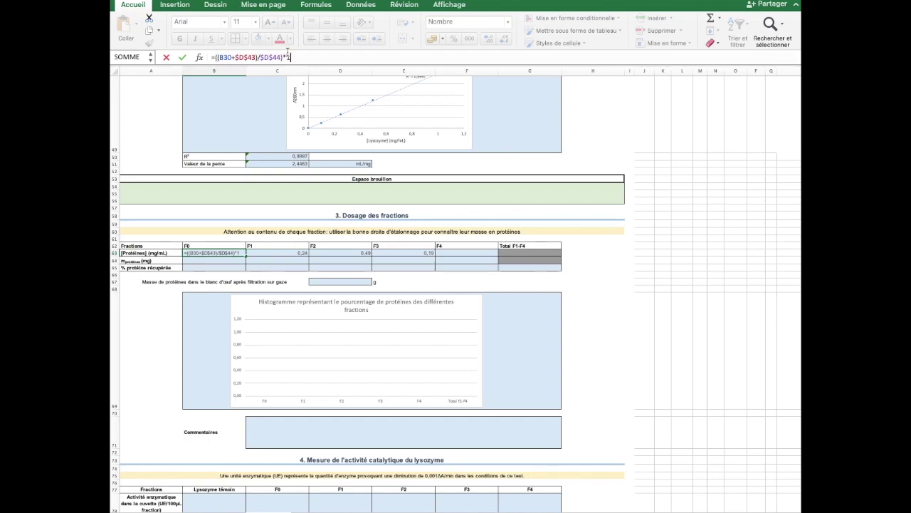
text(*10)
key(Return)
Copy the dilution-corrected F0 formula from B63 to F1 in C63 and check its references to the F1/10 absorbance and coefficients
click(236, 255)
drag(236, 257, 246, 260)
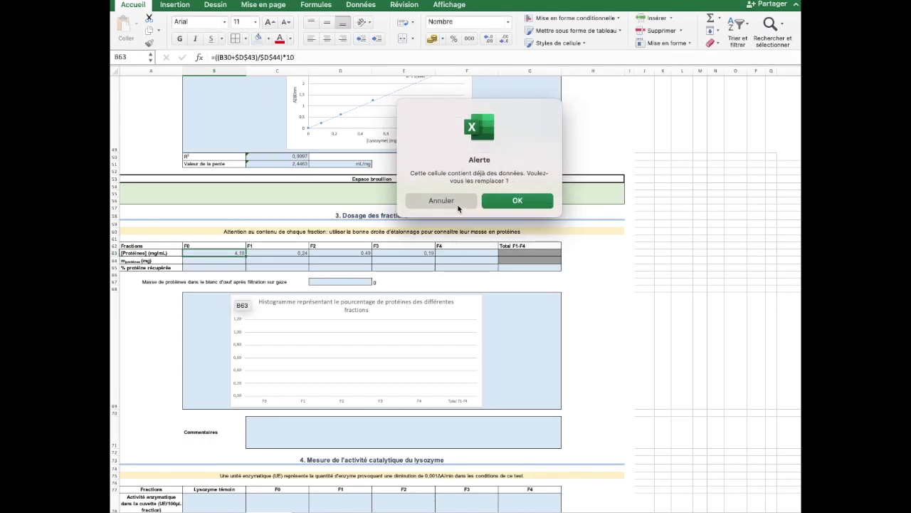
click(465, 203)
drag(241, 253, 306, 257)
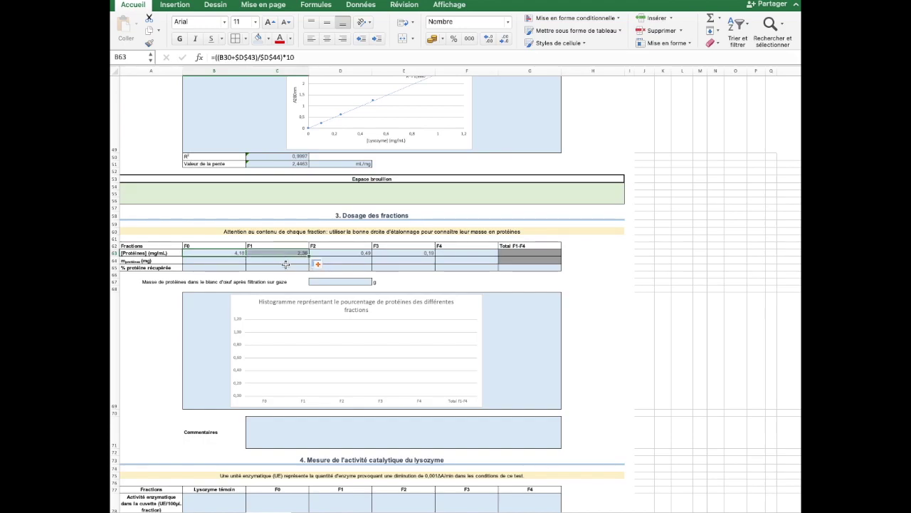
click(285, 264)
double_click(285, 255)
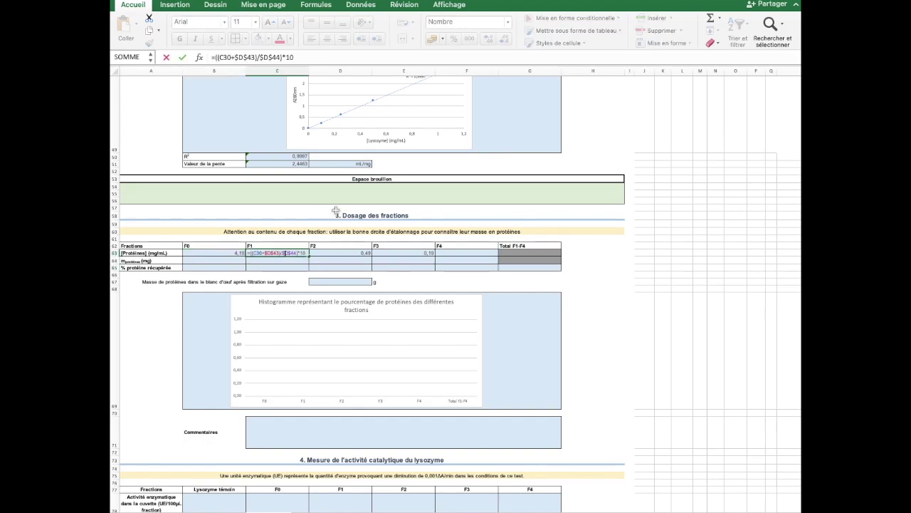
scroll(336, 211, up, 10)
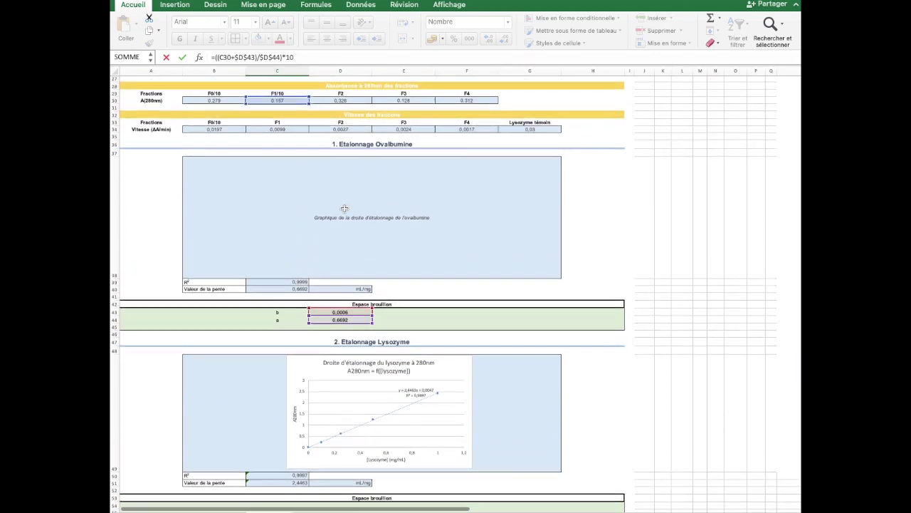
scroll(343, 207, up, 3)
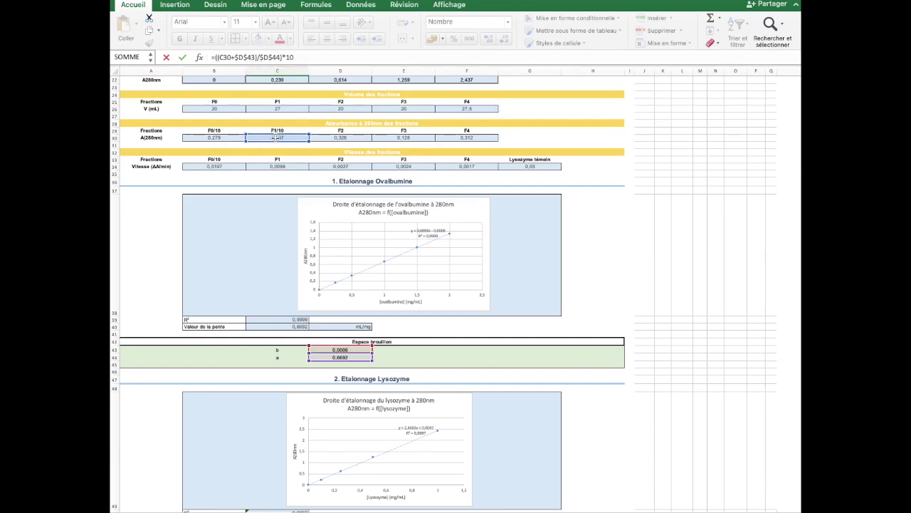
Label C54 as b and C55 as a in the lysozyme calibration's Espace brouillon
key(Return)
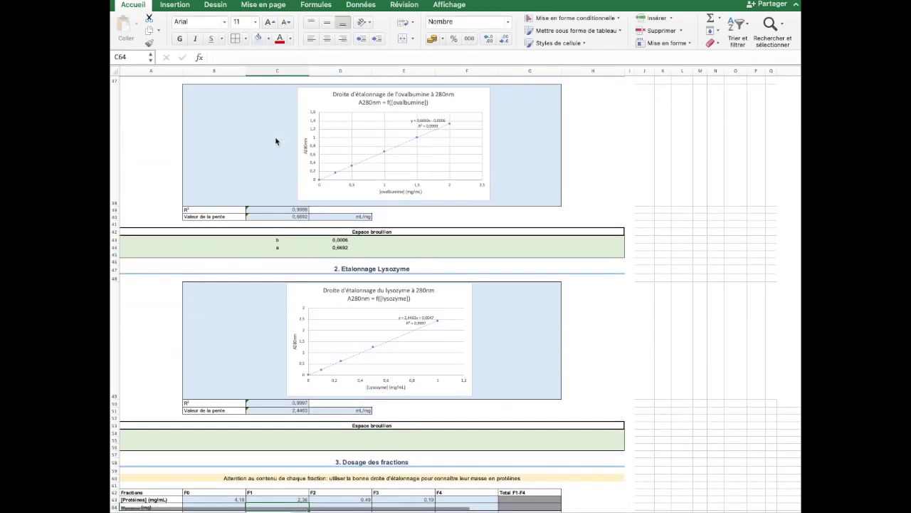
scroll(460, 168, down, 5)
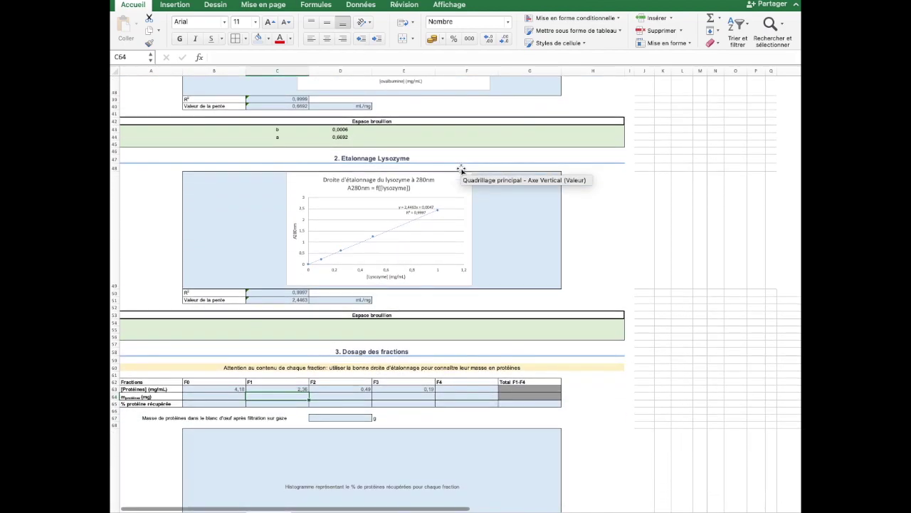
click(447, 389)
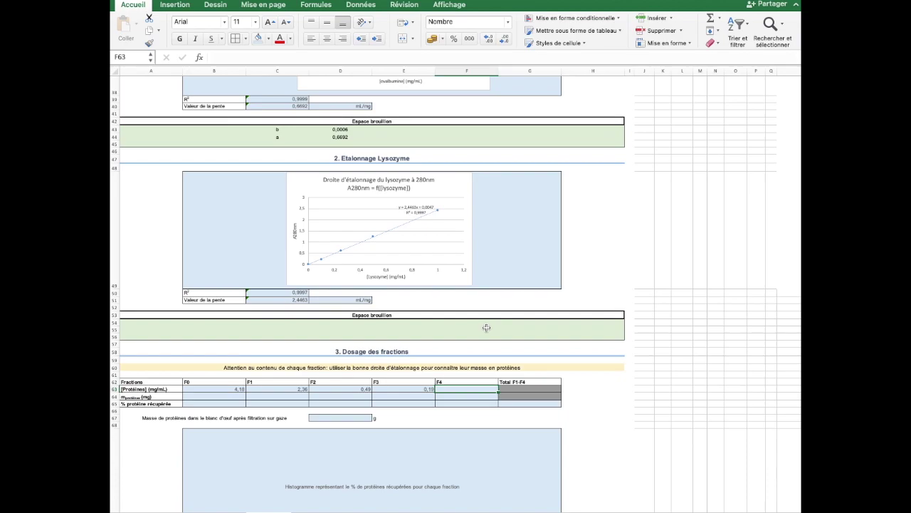
scroll(494, 242, up, 7)
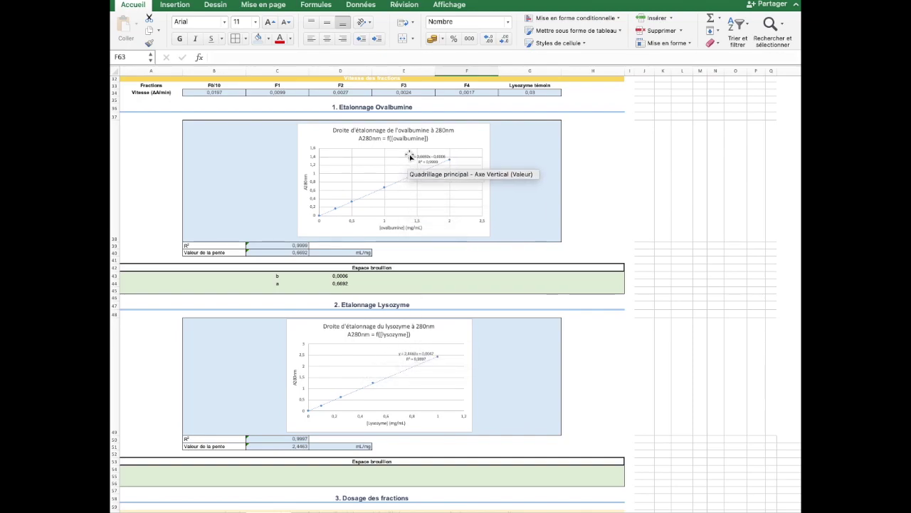
click(281, 470)
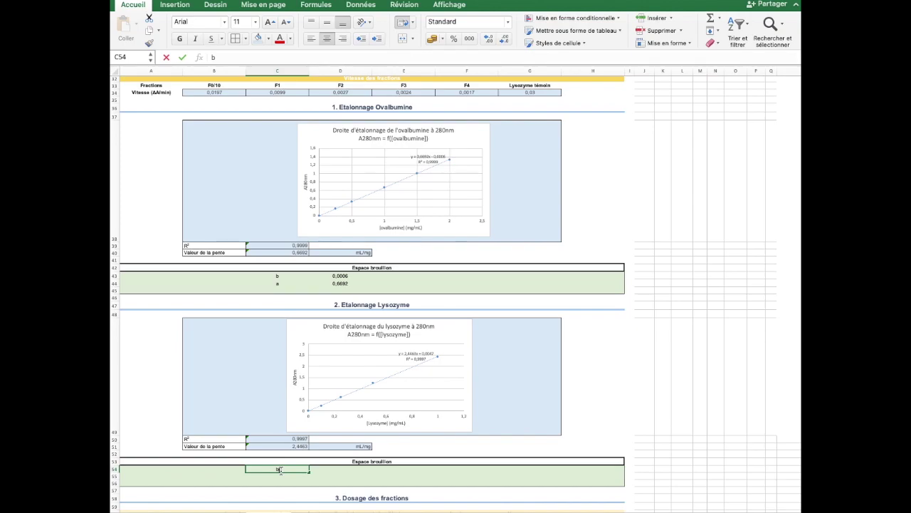
key(Return)
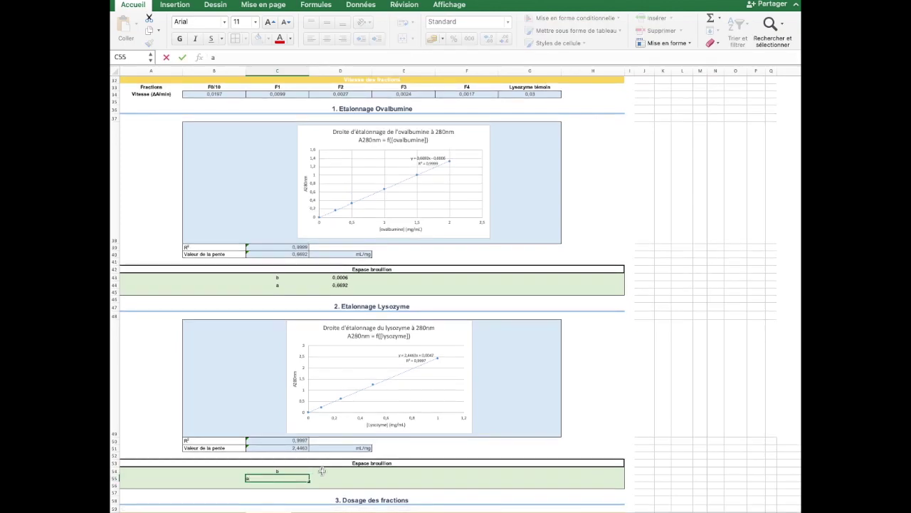
Enter the lysozyme calibration coefficients beside their labels: 0,0047 for b in D54 and 2,4463 for a in D55
click(321, 470)
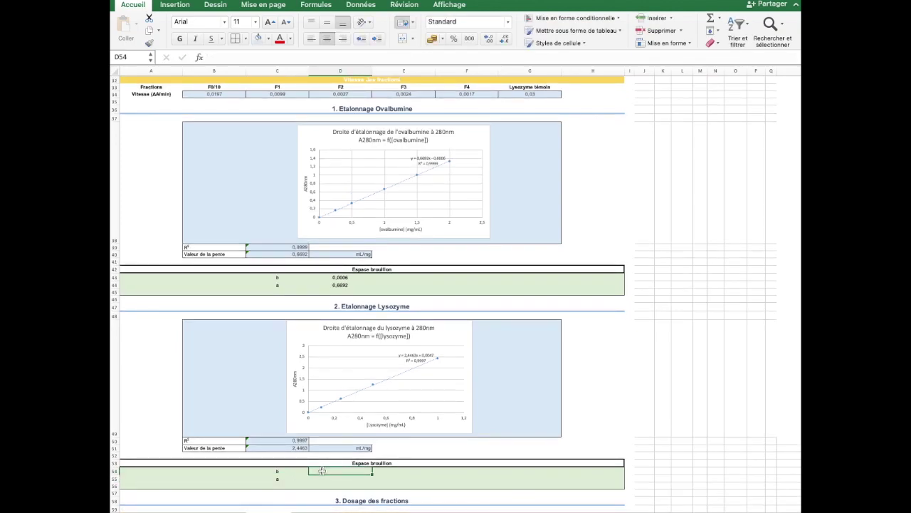
text(0)
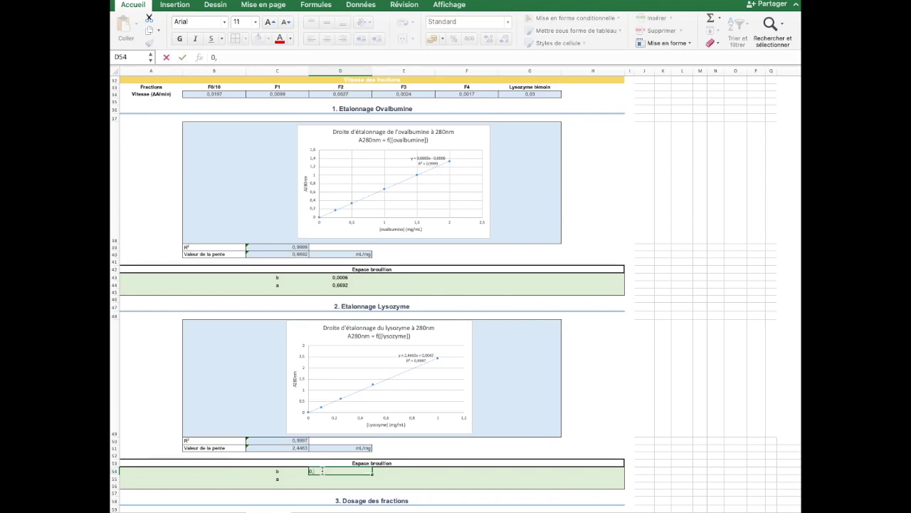
text(,0047)
key(Return)
text(2)
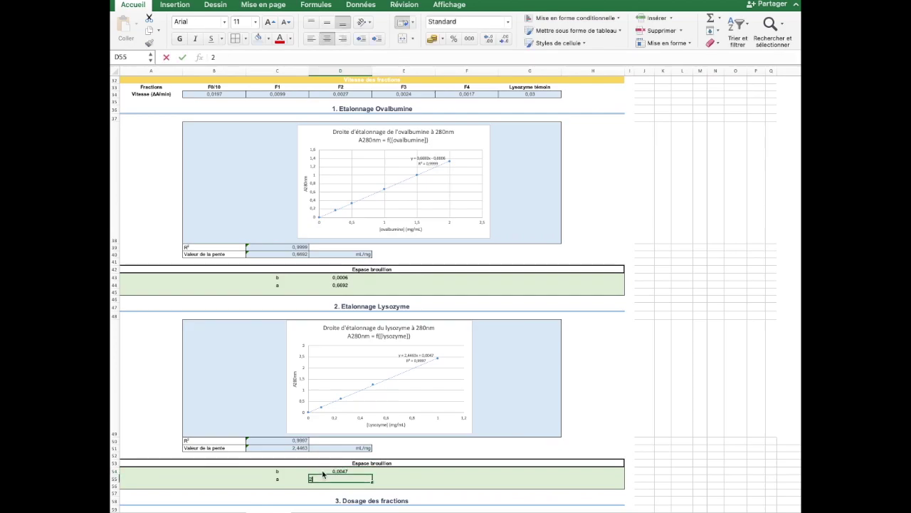
text(,44)
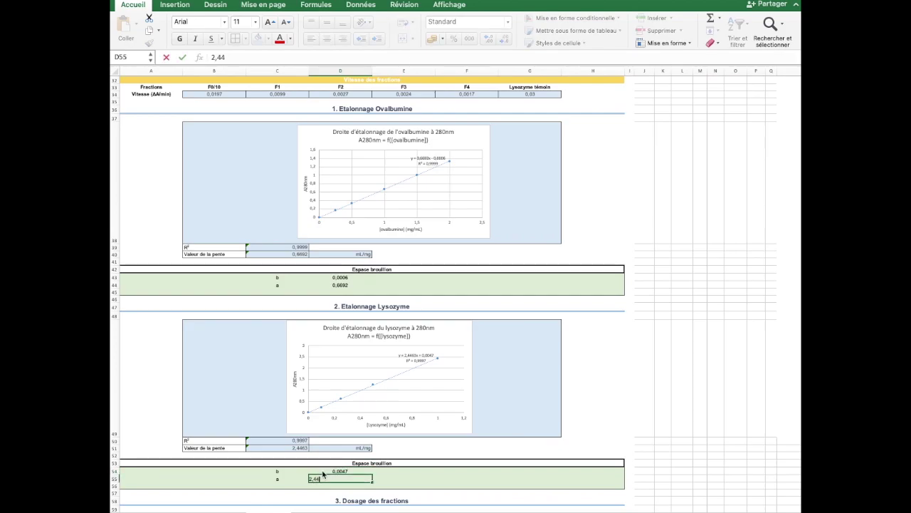
text(63)
Calculate the F4 protein concentration in F63 from its absorbance and the lysozyme coefficients with =(F30-D54)/D55
scroll(323, 475, down, 3)
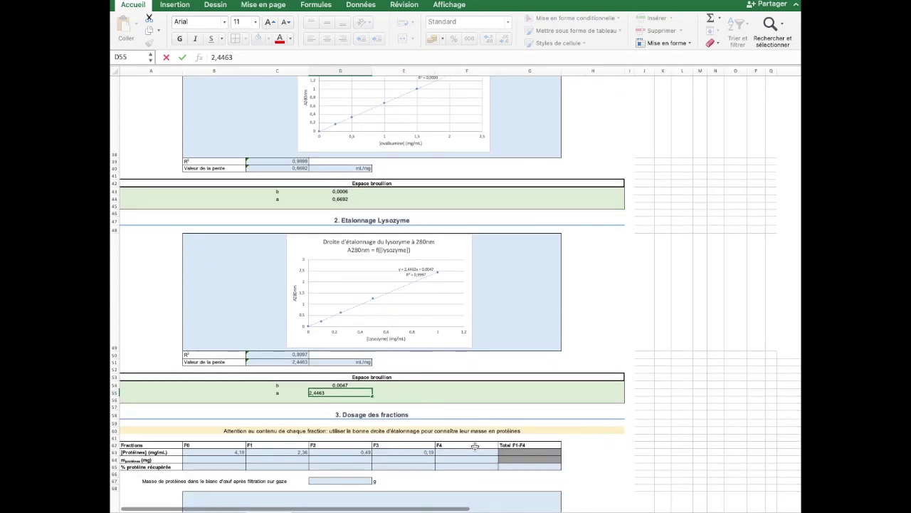
click(477, 454)
text(=)
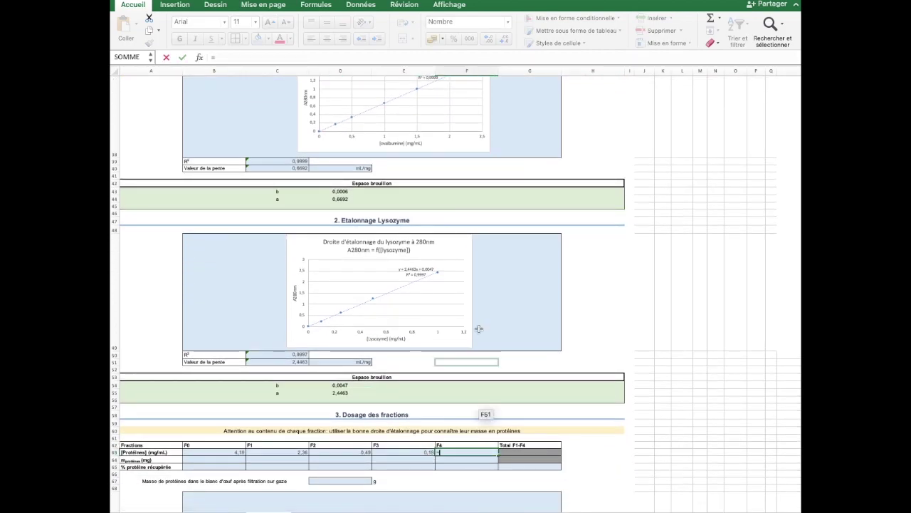
scroll(473, 228, up, 6)
click(467, 156)
scroll(466, 156, down, 5)
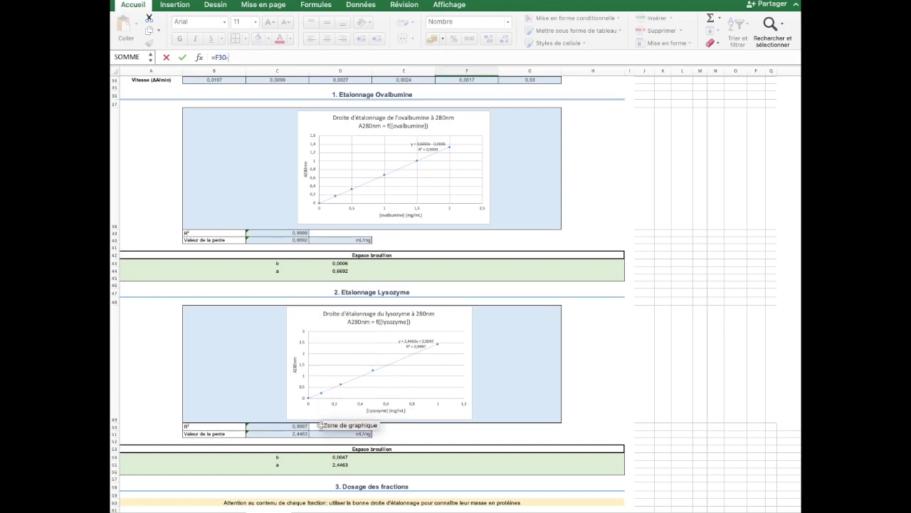
click(332, 457)
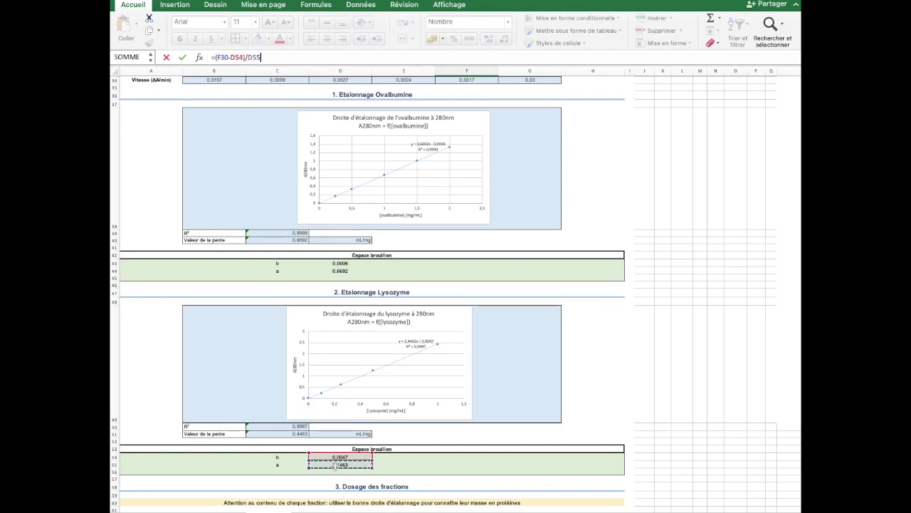
key(Return)
scroll(537, 392, down, 3)
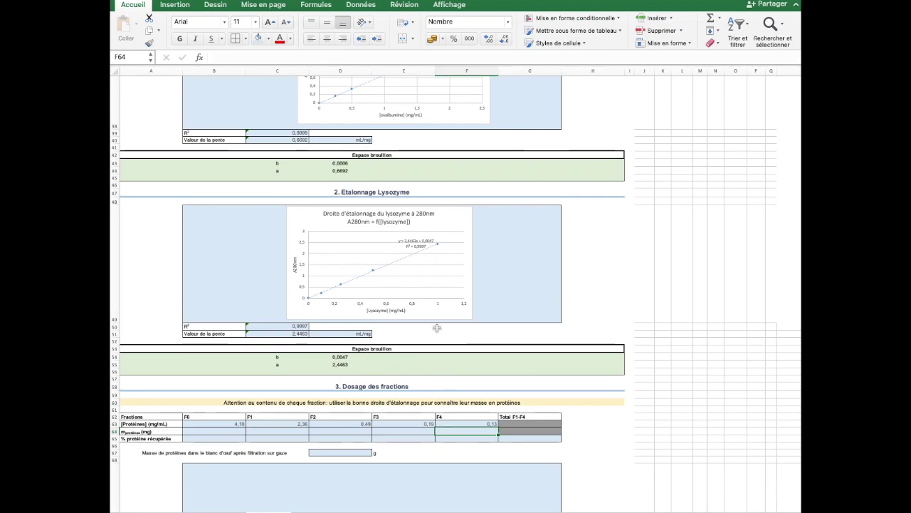
Calculate the F0 protein mass in B64 by multiplying its concentration by its volume with =B63*B26
scroll(436, 328, up, 10)
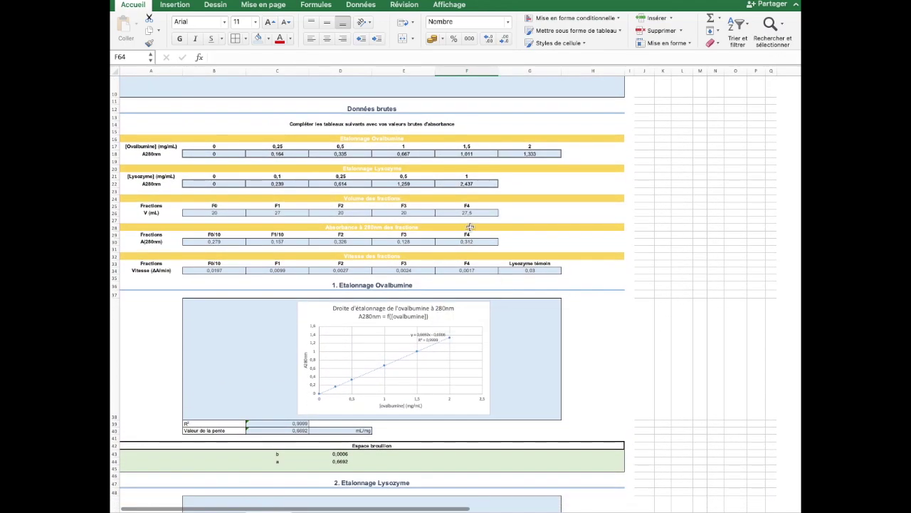
scroll(489, 245, down, 5)
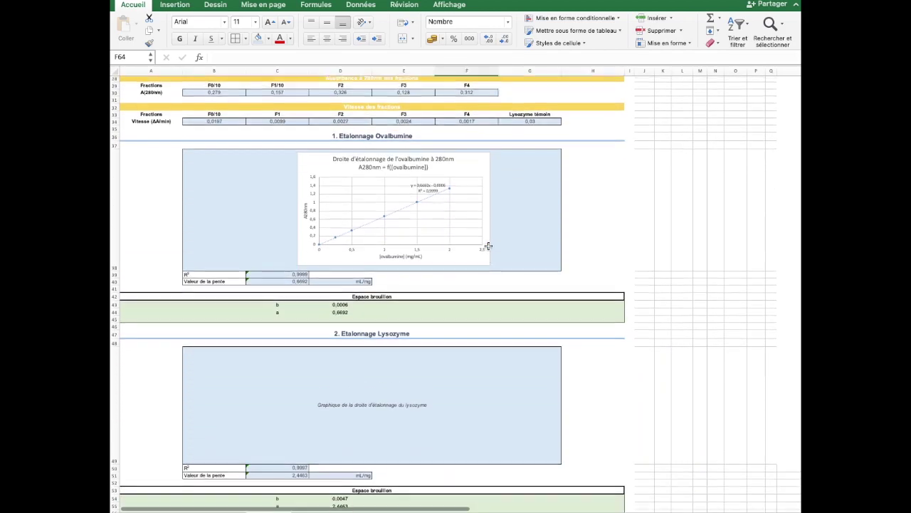
scroll(489, 245, down, 8)
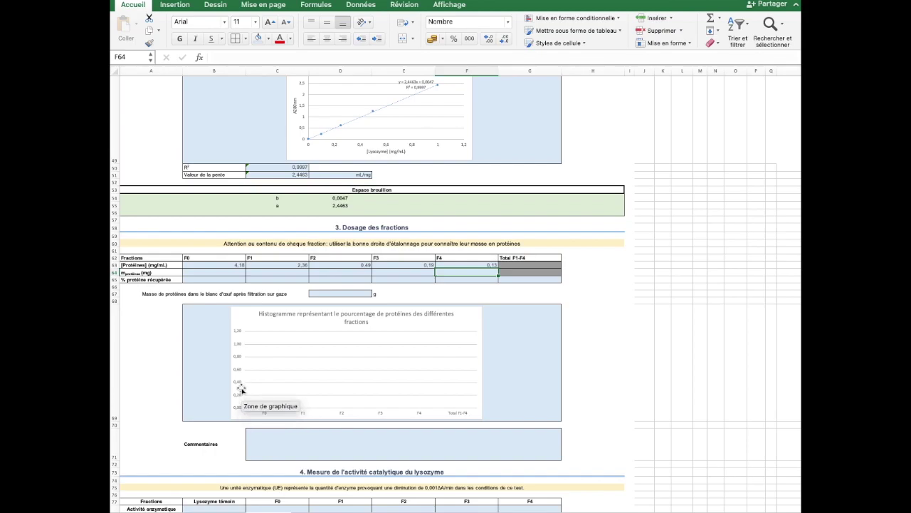
scroll(242, 391, up, 2)
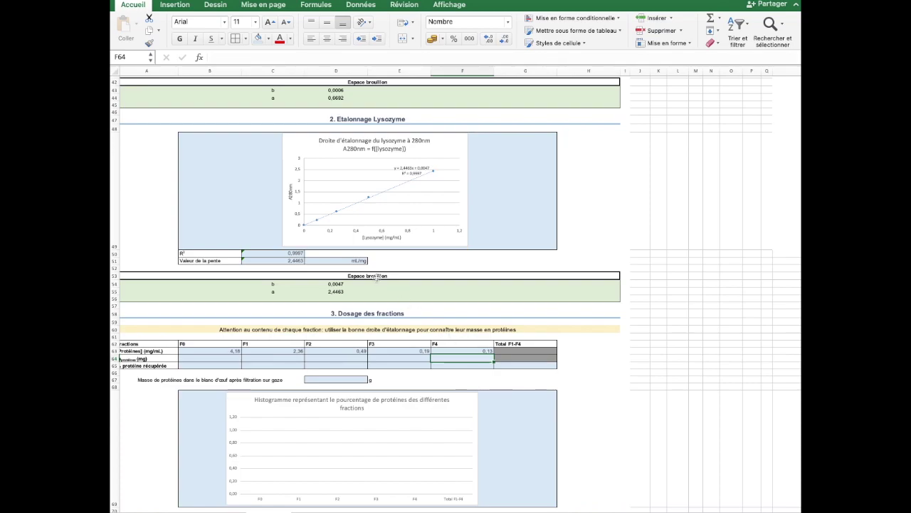
scroll(306, 302, down, 2)
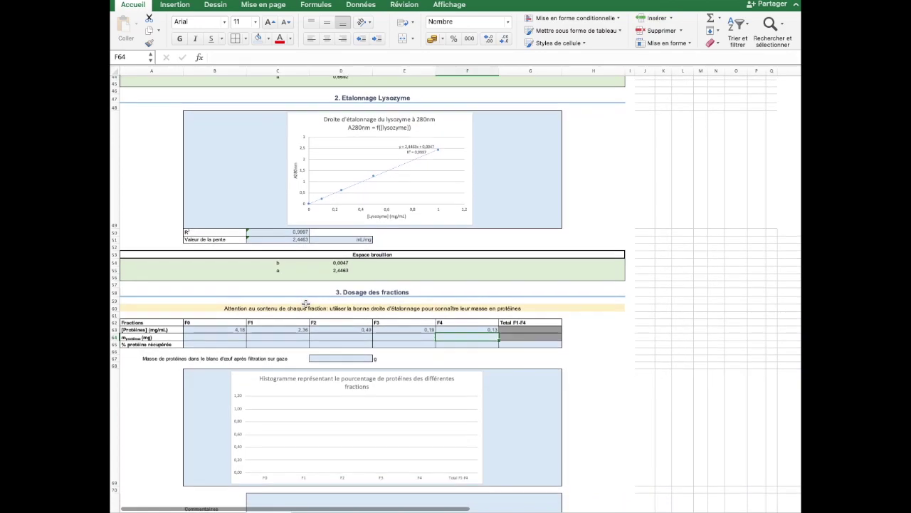
click(235, 322)
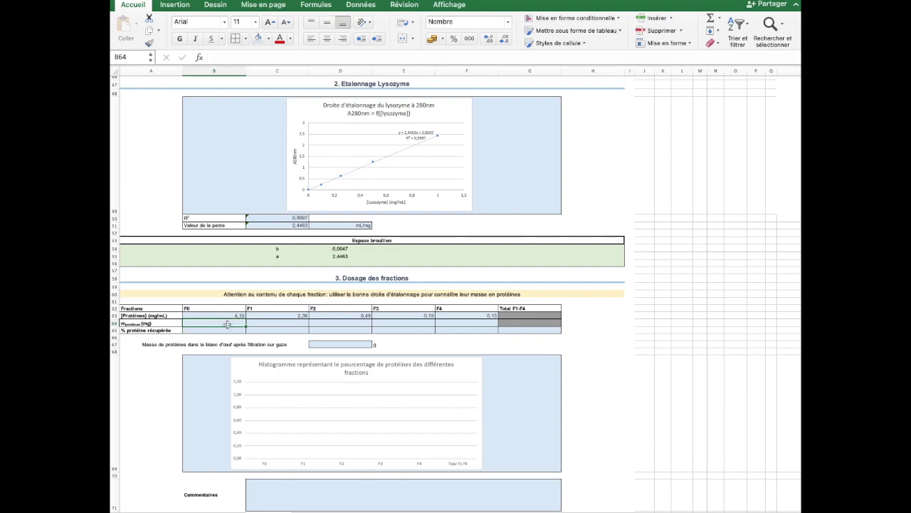
text(=)
click(232, 314)
text(*)
scroll(233, 314, up, 10)
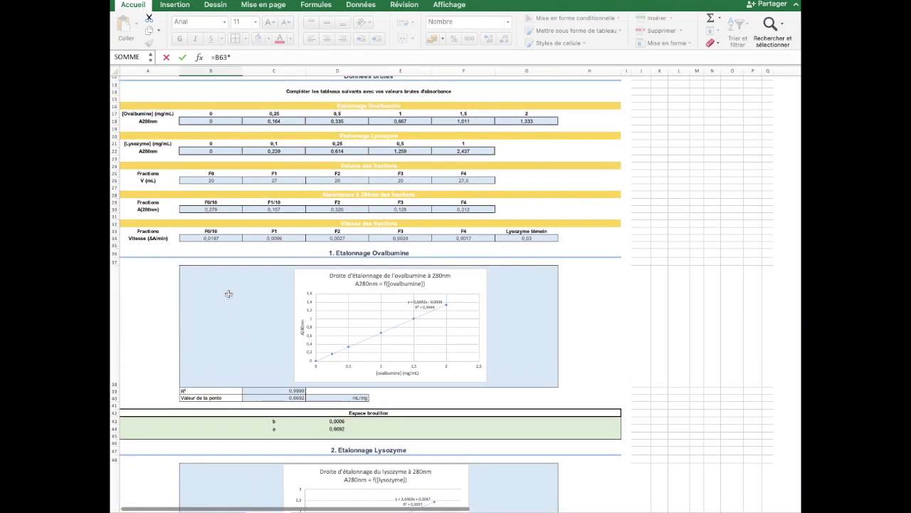
click(206, 181)
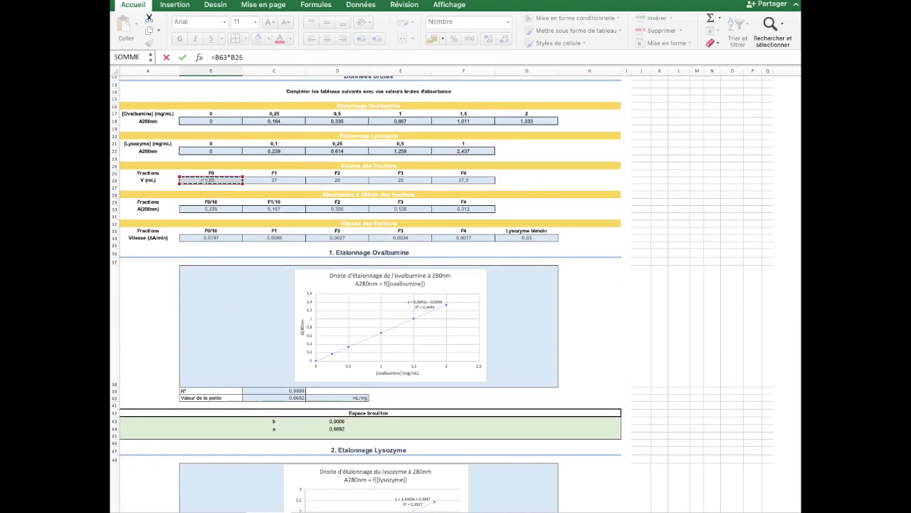
key(Return)
Copy the protein mass formula from B64 to F1 through F4 in C64:F64 and check the references in F64
scroll(232, 385, down, 5)
click(234, 385)
drag(246, 391, 479, 388)
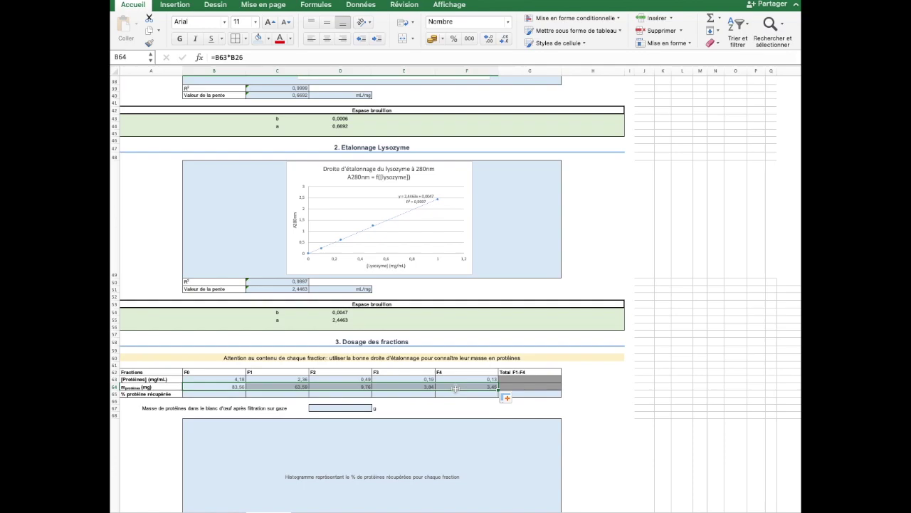
double_click(455, 389)
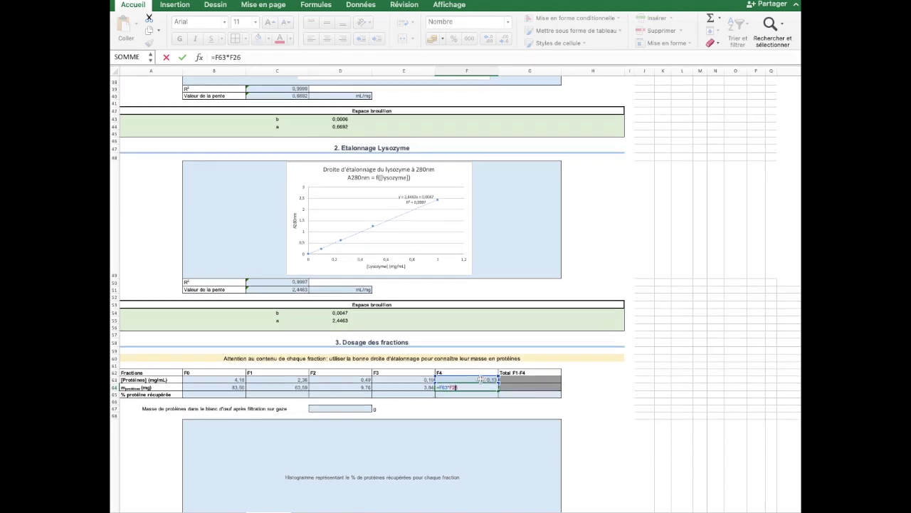
scroll(466, 284, up, 10)
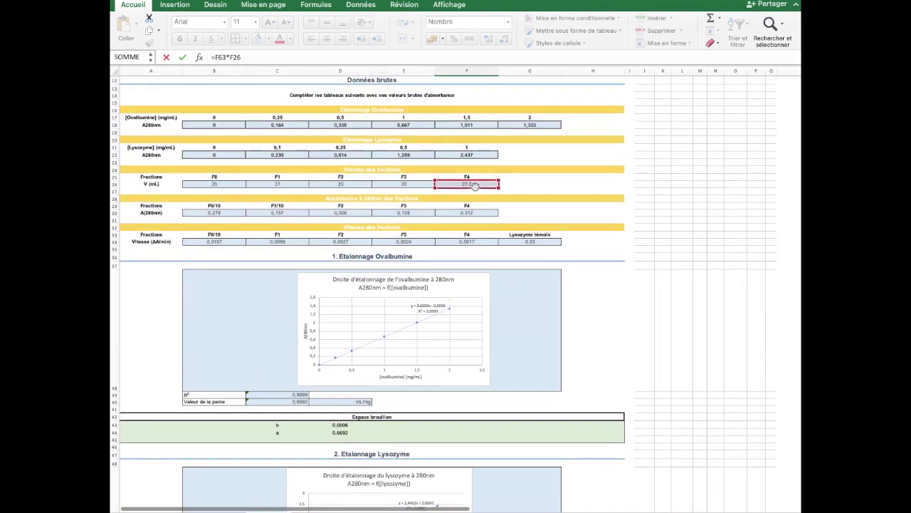
scroll(362, 356, down, 12)
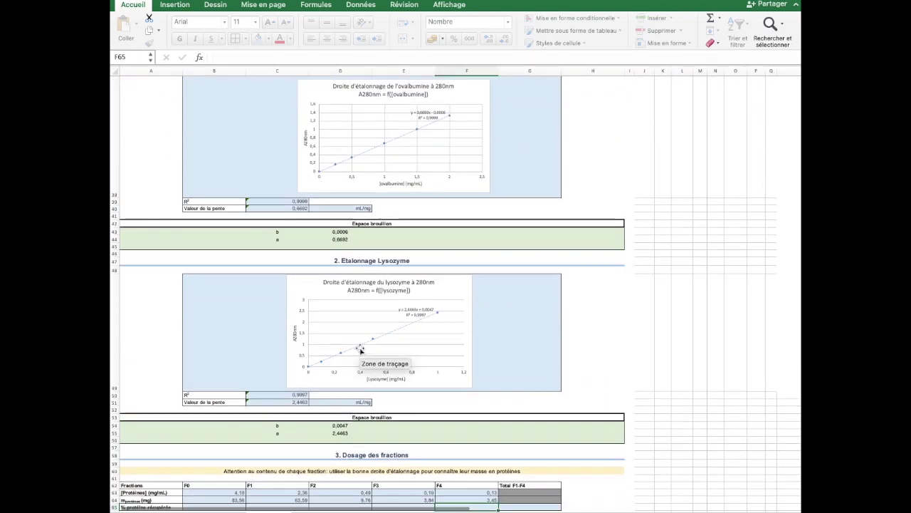
key(Return)
Calculate the percentage of protein recovered for F0 in B65 with =B64*100/B64
click(211, 353)
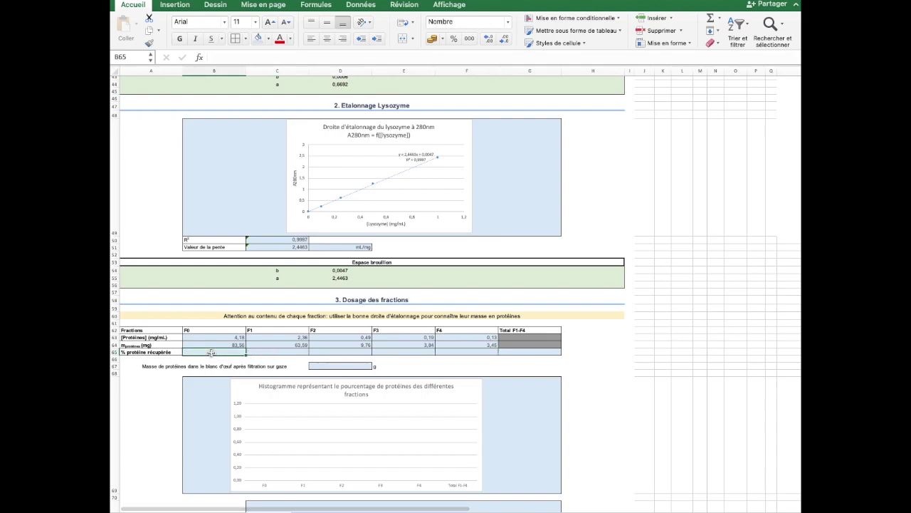
double_click(211, 353)
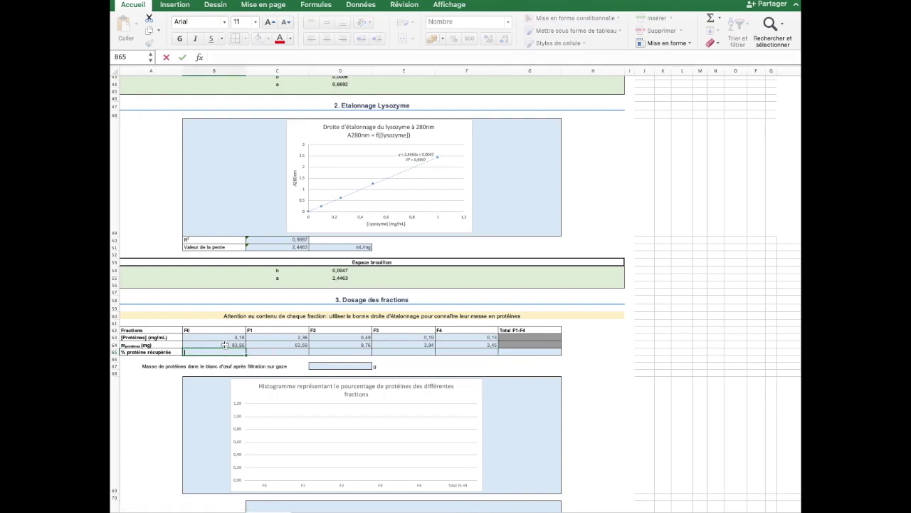
text(=)
click(225, 345)
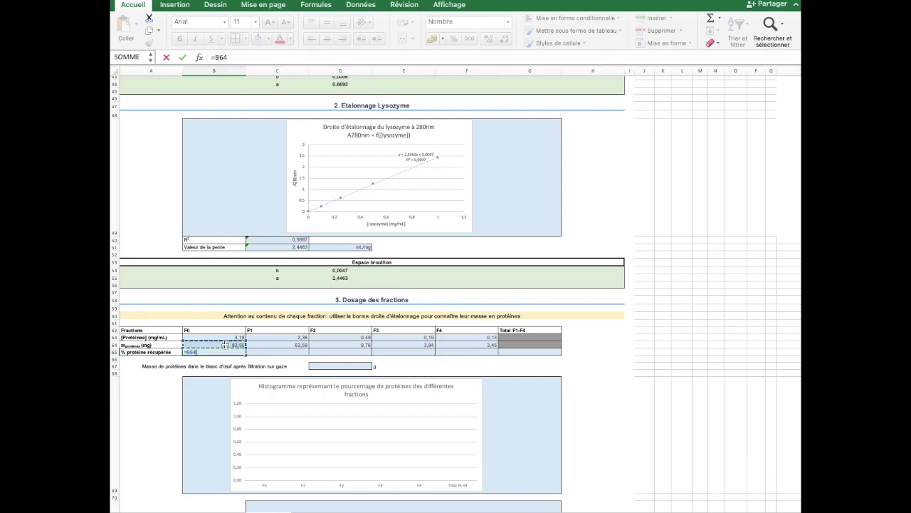
text(*100/)
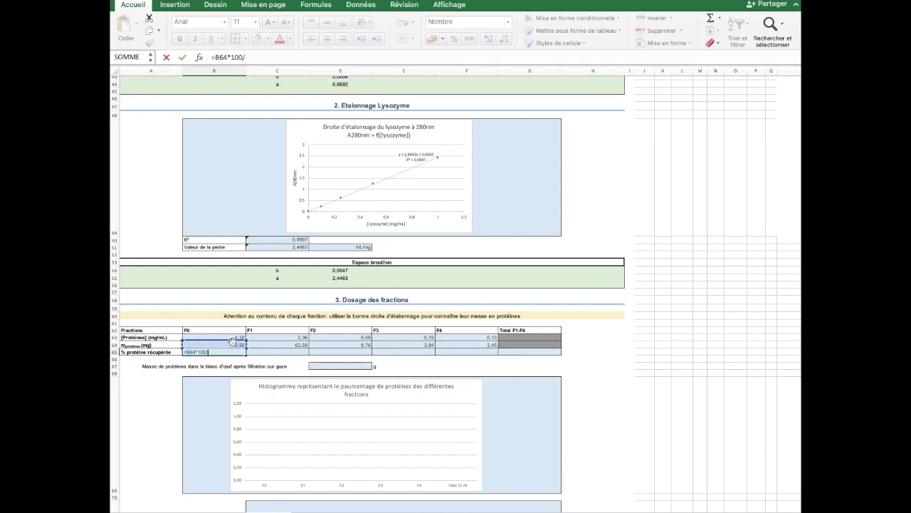
click(225, 344)
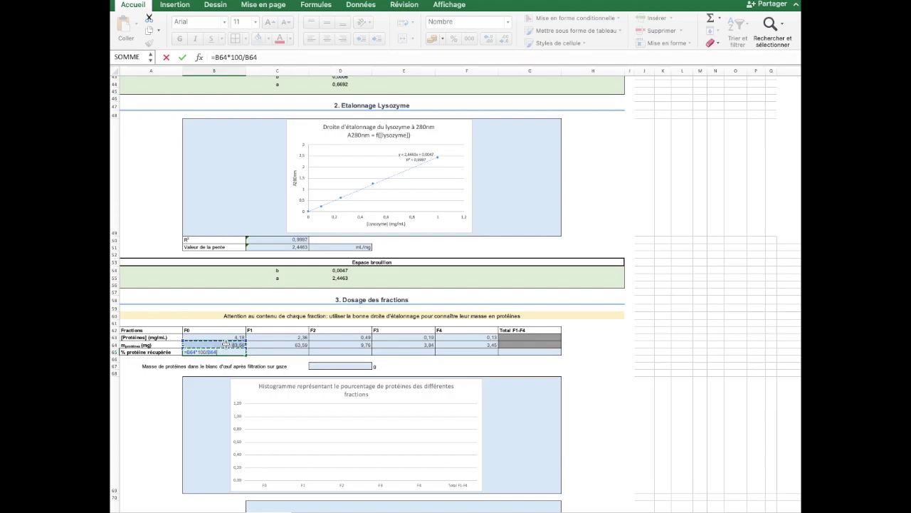
key(Return)
Make the divisor in B65 absolute, giving =B64*100/$B$64, and copy the formula to F1, F2 and F3 in C65:E65
key(Up)
click(251, 57)
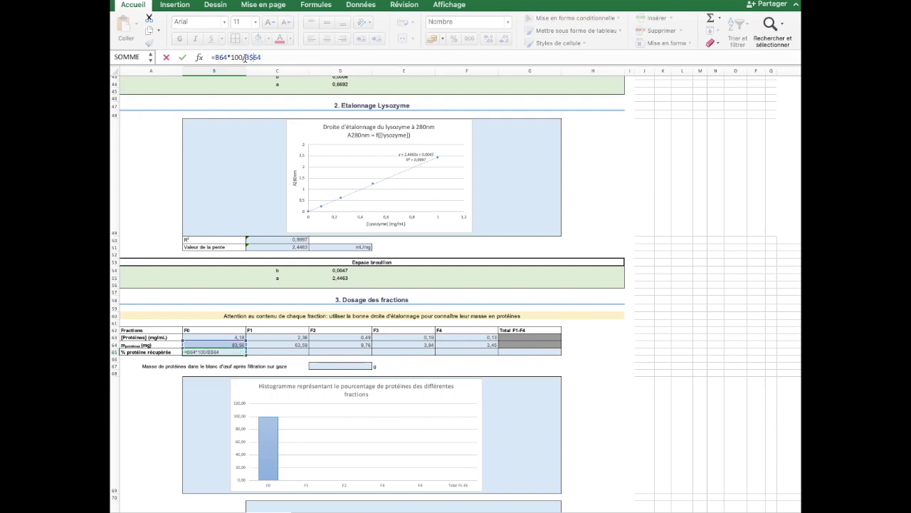
text($)
click(244, 57)
text($)
key(Return)
click(235, 352)
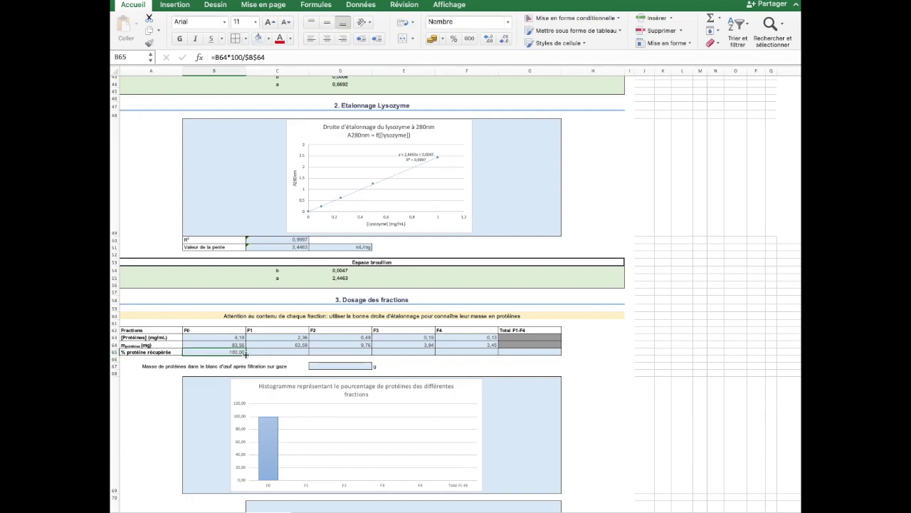
drag(246, 353, 429, 355)
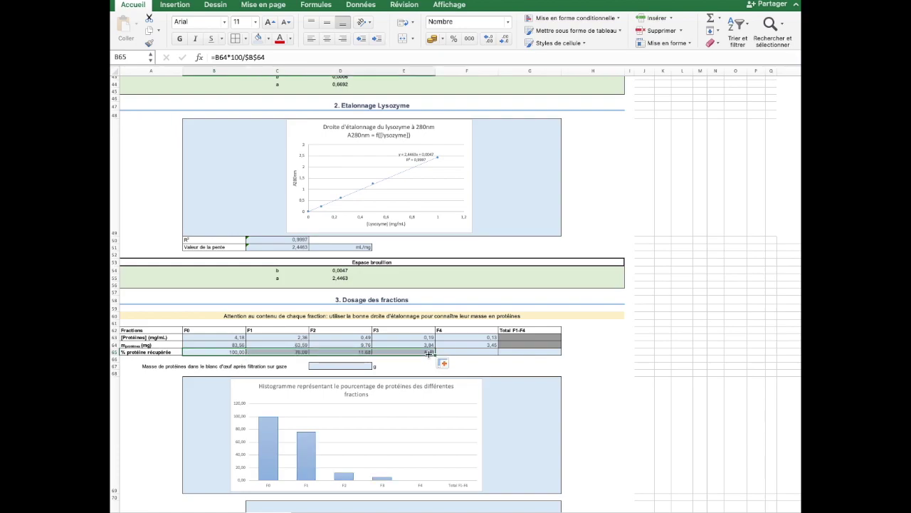
Copy the recovered protein percentage formula to F4 in F65 and check the $B$64 divisor along the row
drag(434, 354, 477, 355)
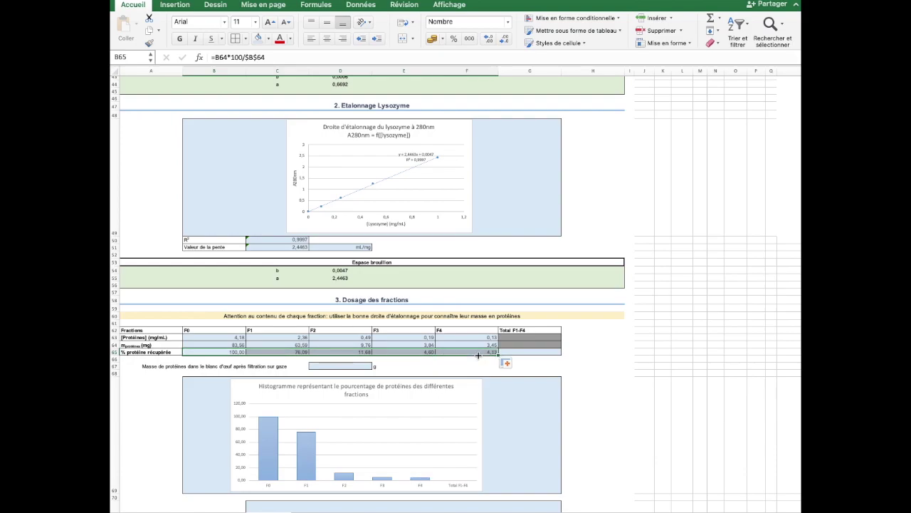
click(283, 352)
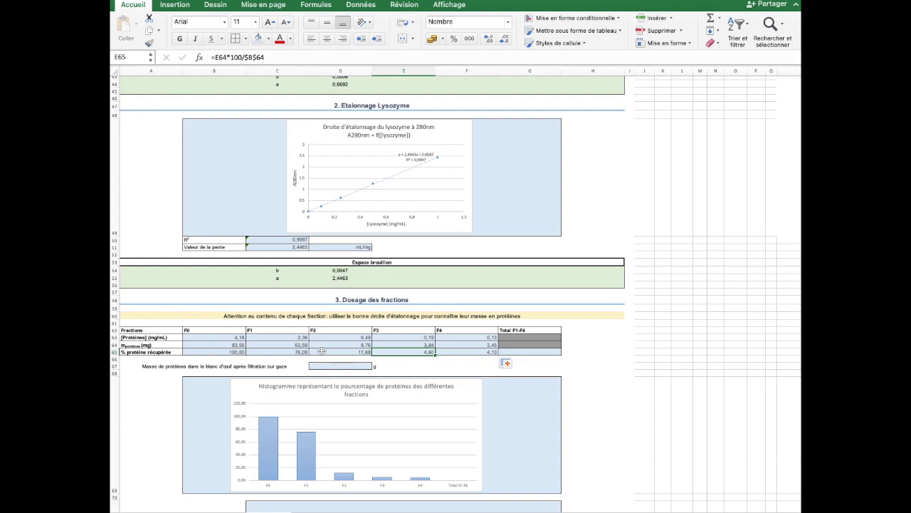
key(Right)
key(Right)
key(Right)
Total the recovered protein percentages of F1 through F4 in G65 with =SOMME(C65:F65)
click(513, 351)
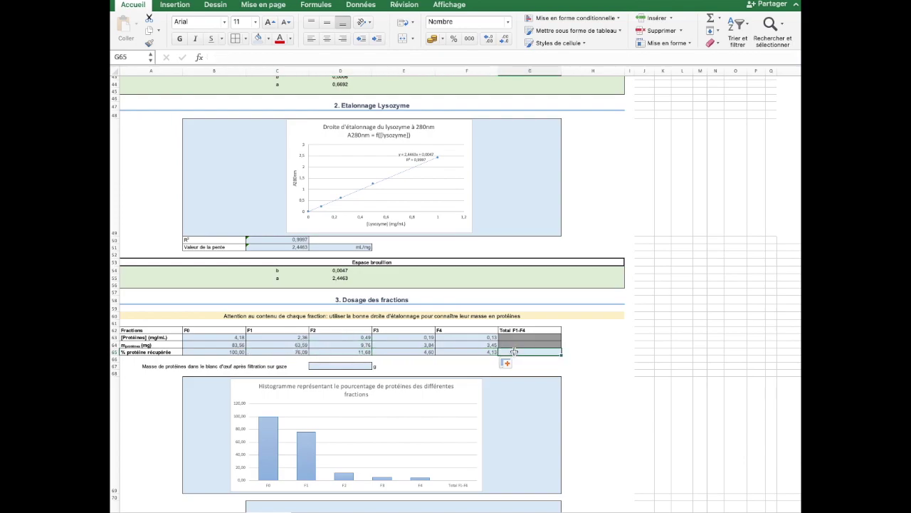
text(=)
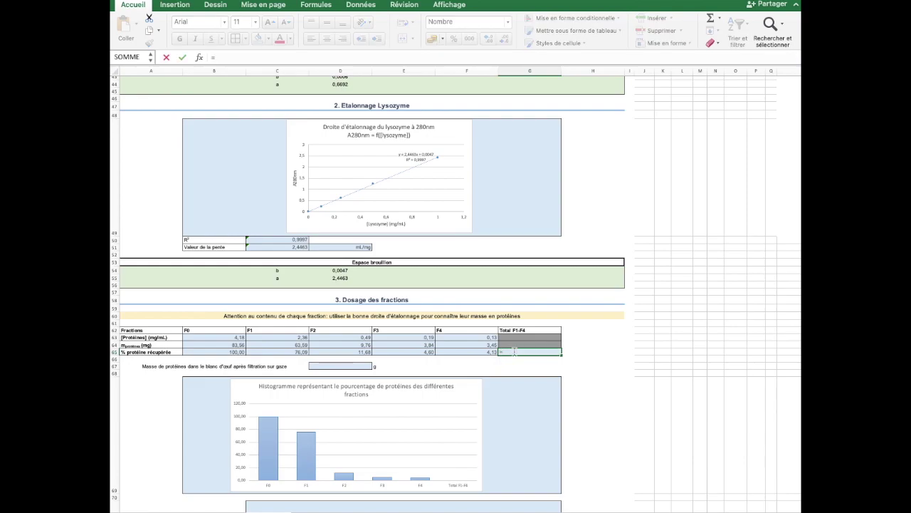
text(som)
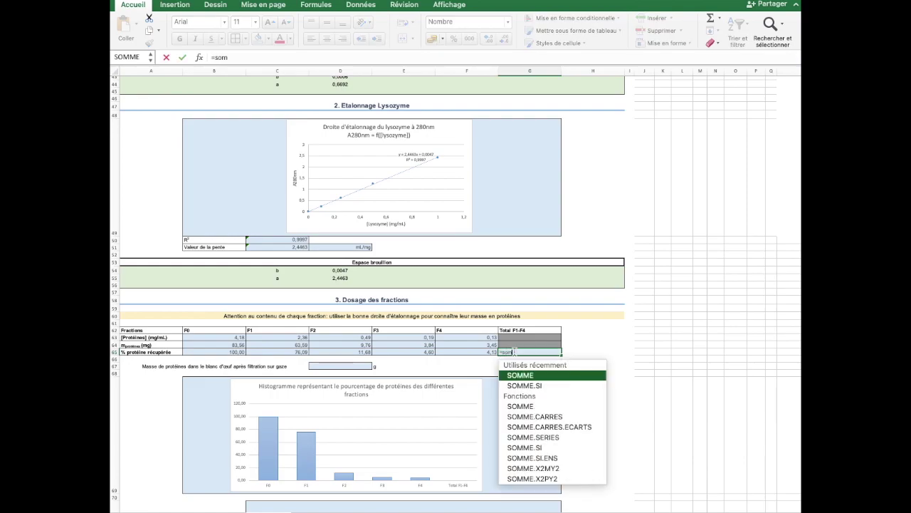
double_click(541, 380)
drag(257, 352, 448, 352)
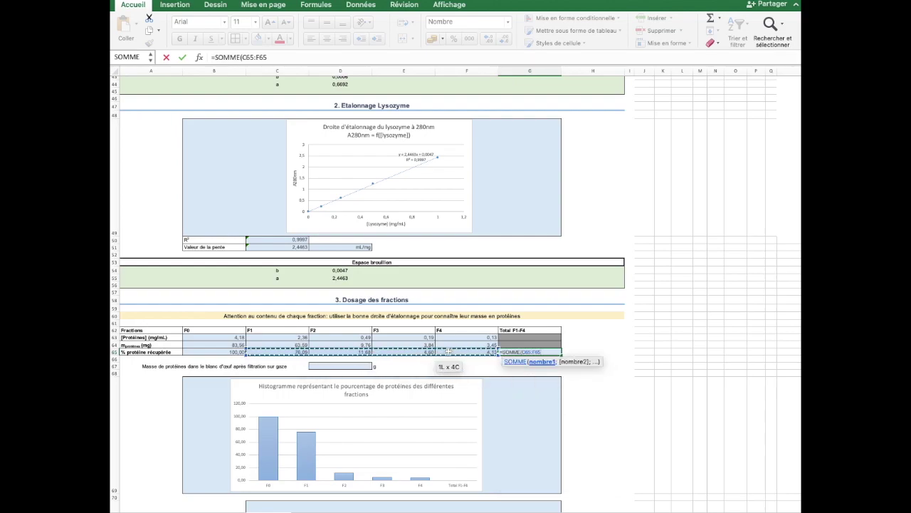
key(Return)
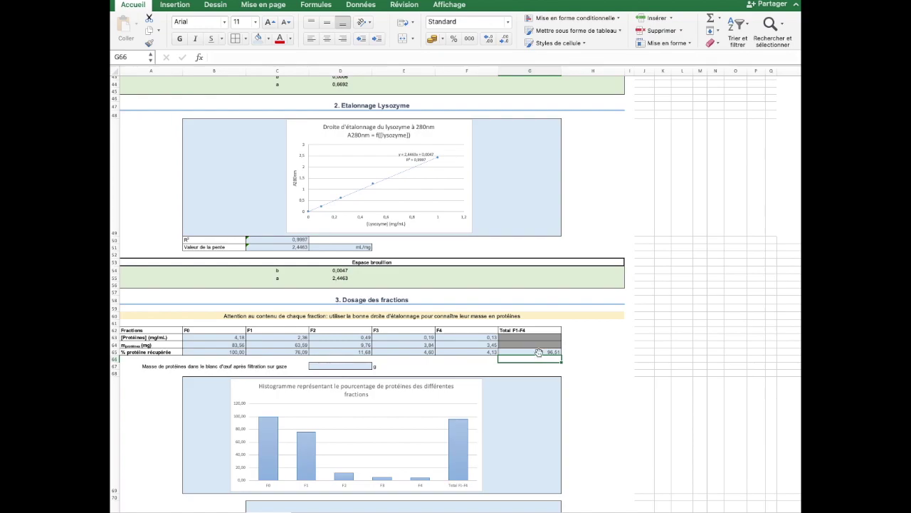
Calculate the protein mass in grams in the gauze-filtered egg white in D67 with =B64*4*10/1000
scroll(592, 361, down, 3)
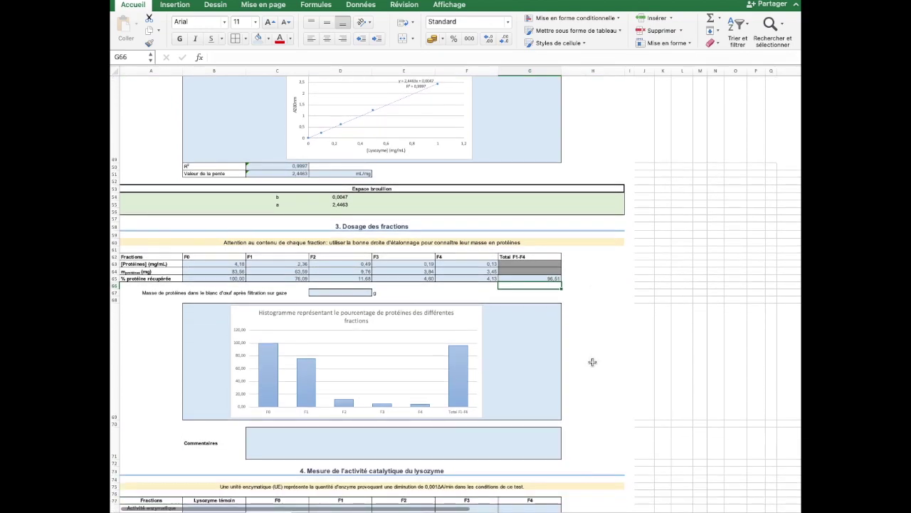
click(343, 291)
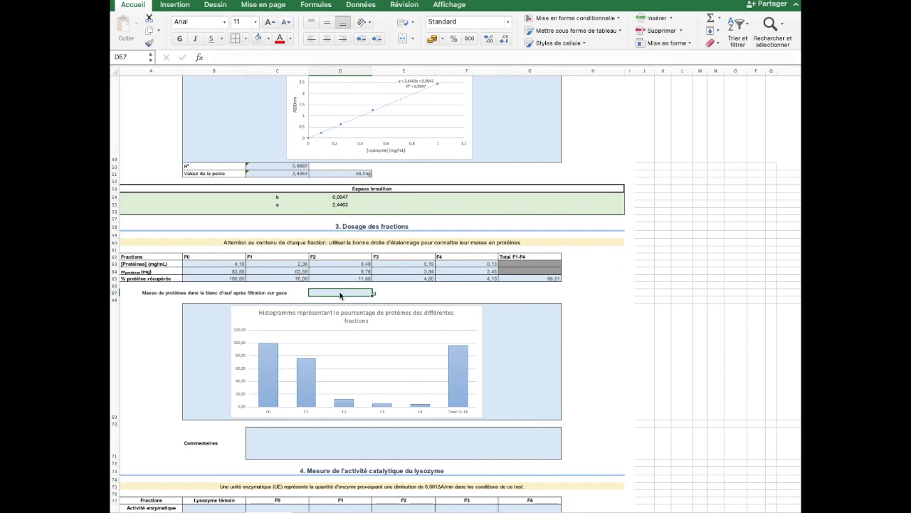
text(=)
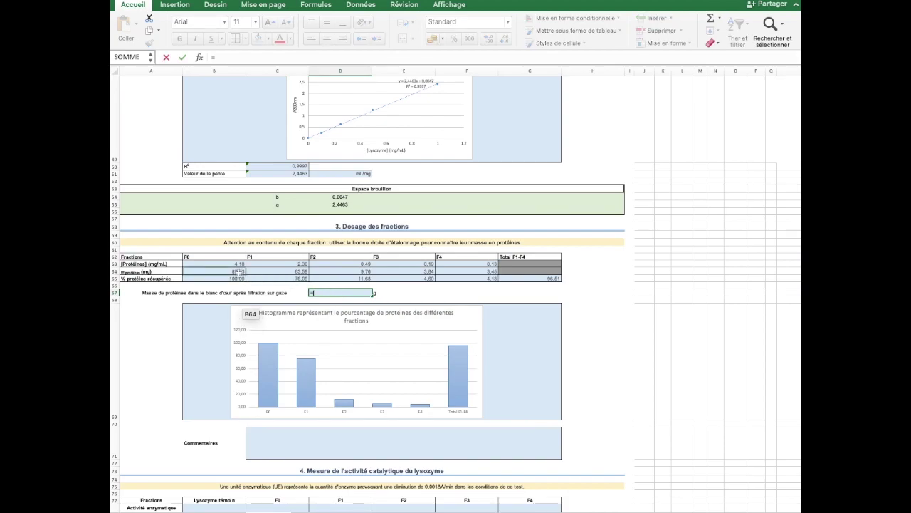
click(238, 272)
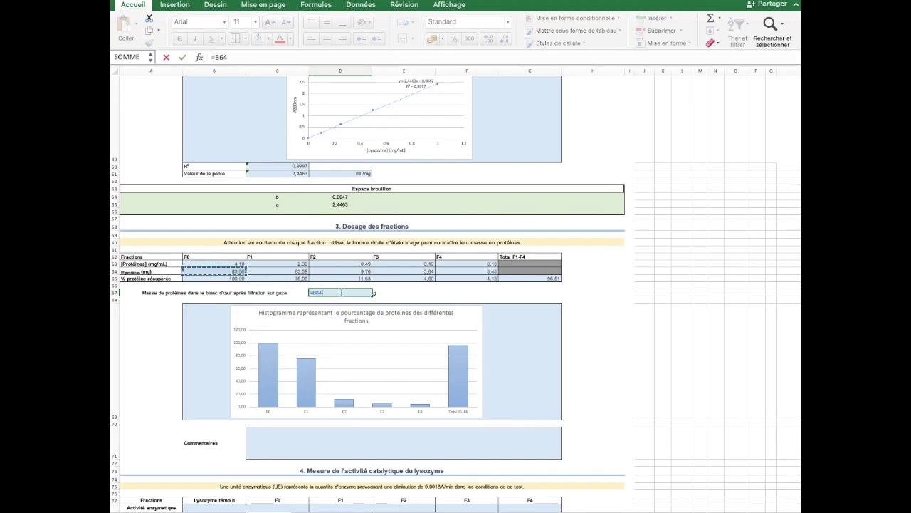
text(*4*10/1000)
key(Return)
click(354, 293)
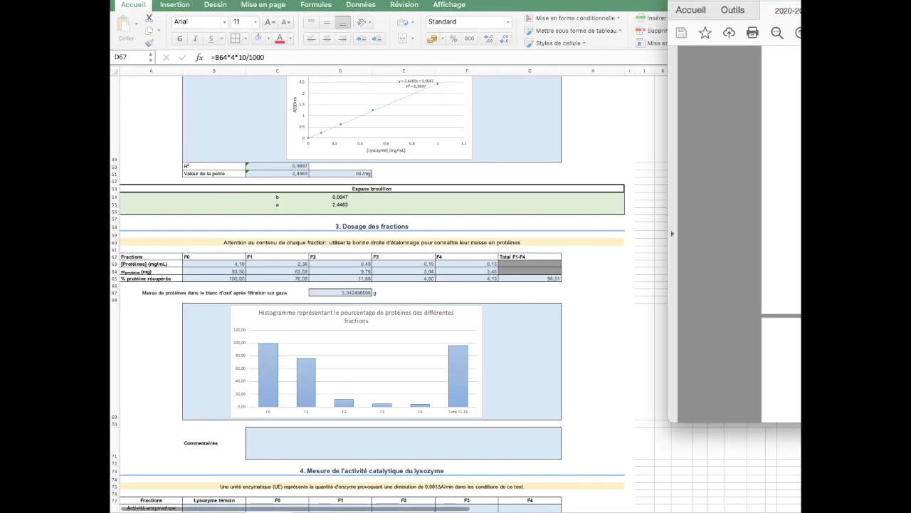
Switch to the syllabus PDF to check the egg white volume, flask volume and dilution used to prepare F0, and return to the worksheet
drag(801, 8, 369, 32)
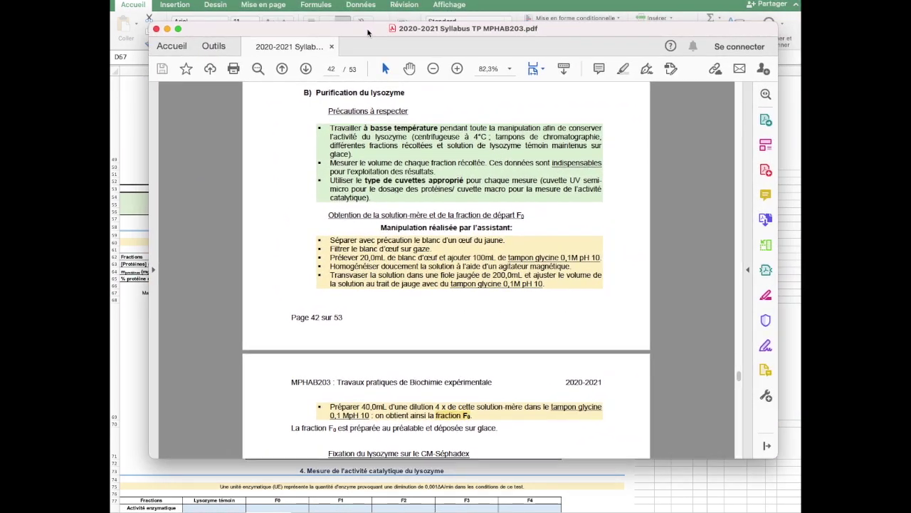
drag(446, 408, 409, 407)
drag(330, 257, 556, 275)
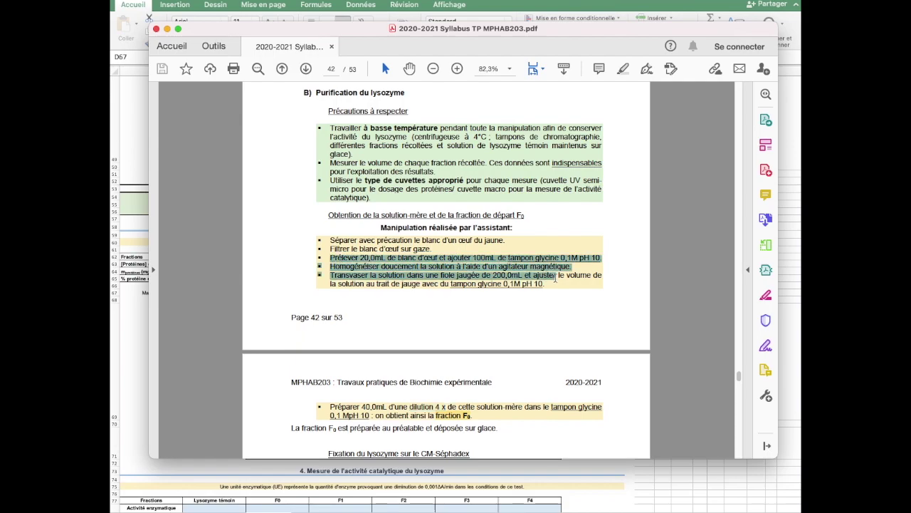
click(361, 263)
drag(386, 257, 361, 258)
drag(525, 275, 497, 278)
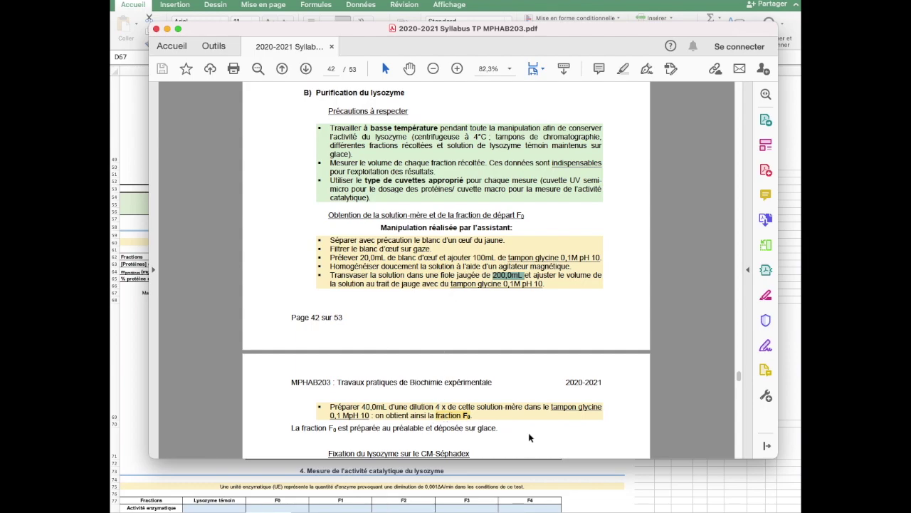
drag(374, 34, 907, 79)
click(564, 232)
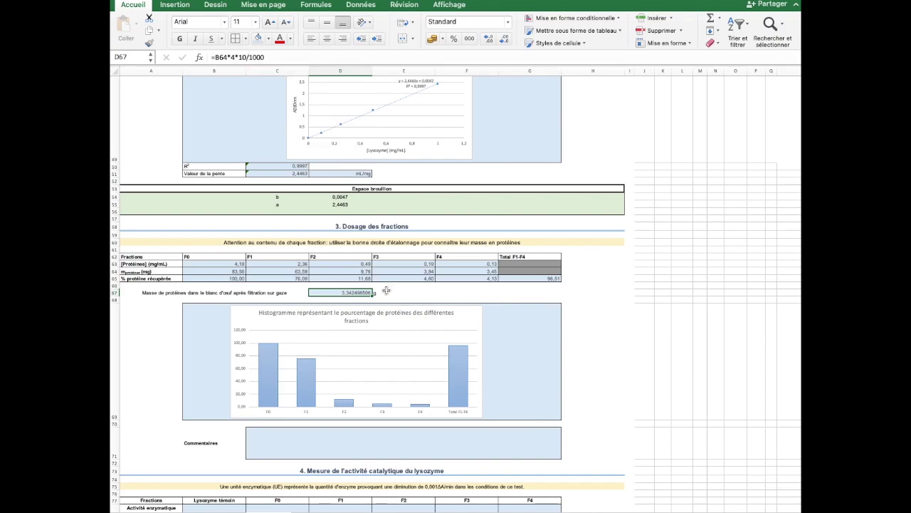
key(Return)
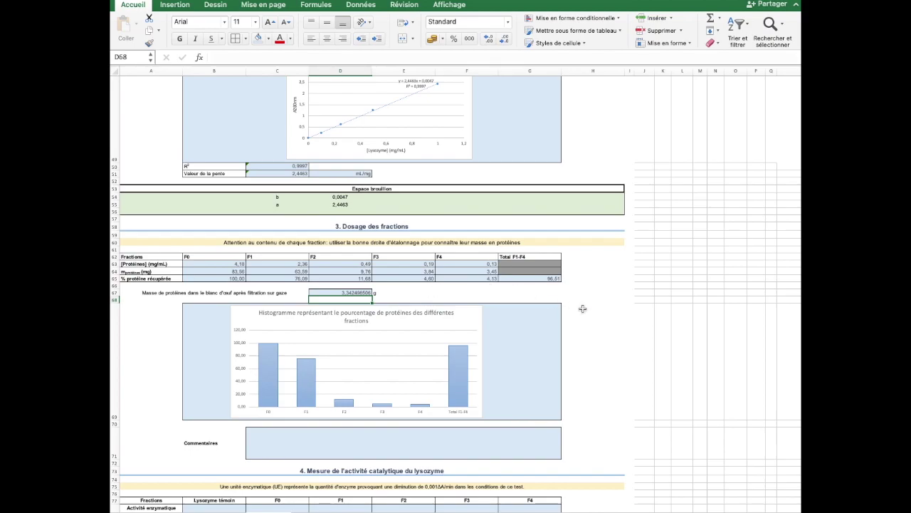
Check the source ranges of the protein percentage histogram and view the suggested chart types without changing the chart
scroll(583, 308, down, 3)
click(462, 265)
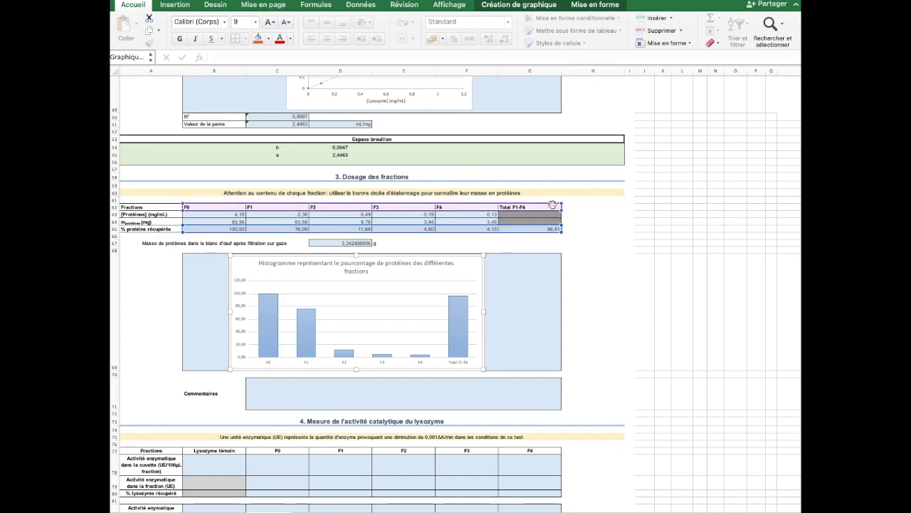
click(175, 5)
click(360, 27)
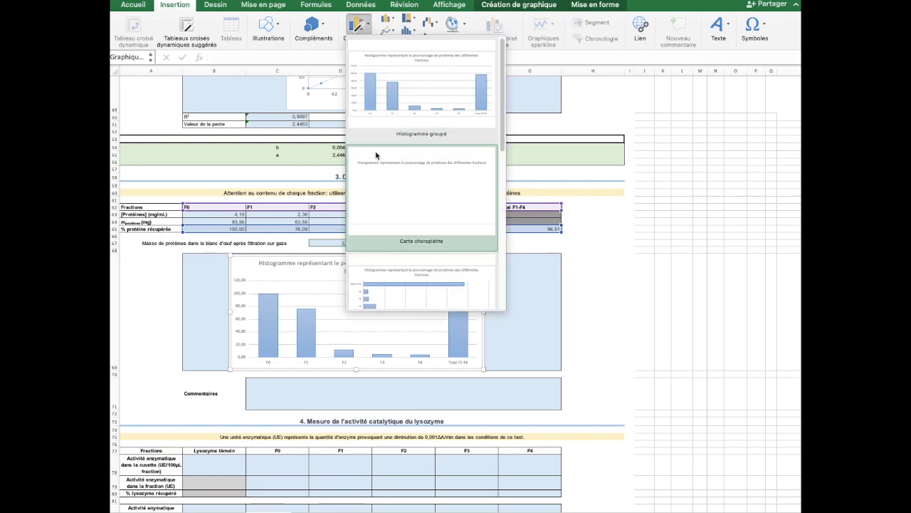
click(616, 279)
Go to section 4 on lysozyme catalytic activity and read the enzyme unit definition in A75
scroll(273, 316, down, 5)
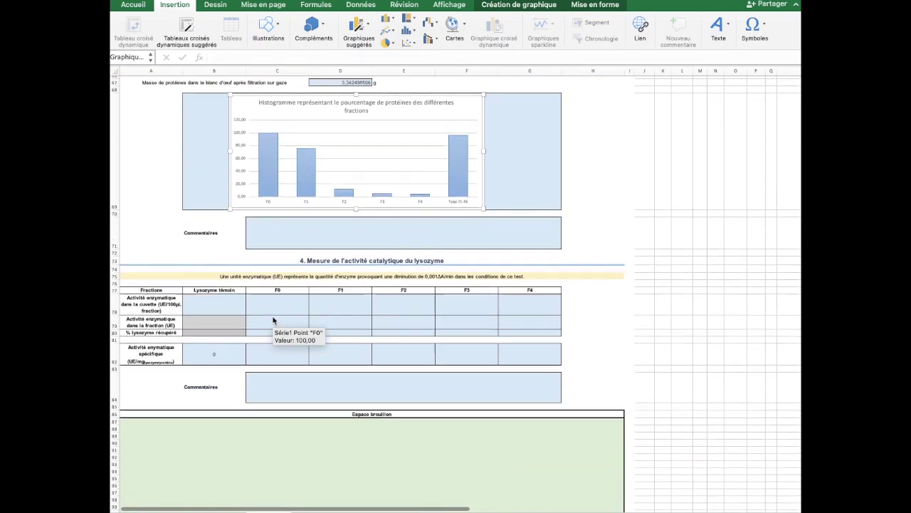
scroll(273, 321, down, 1)
scroll(272, 321, down, 3)
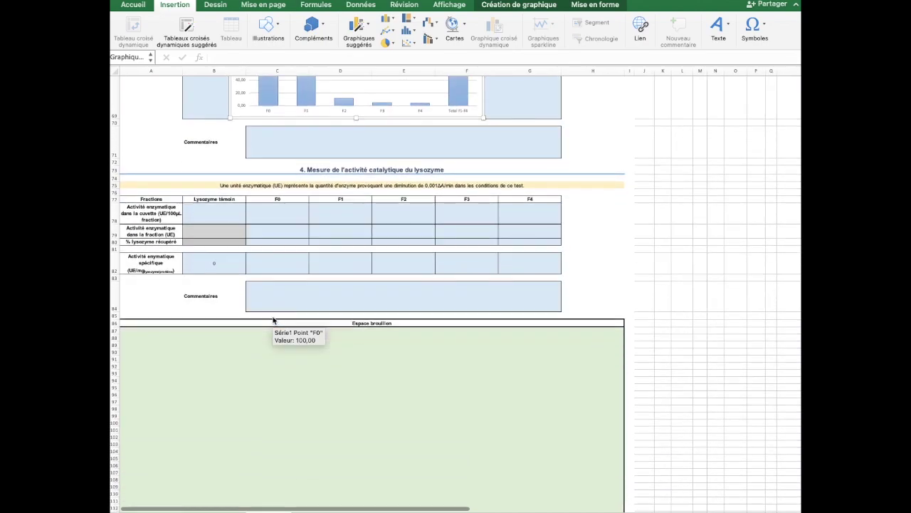
click(225, 186)
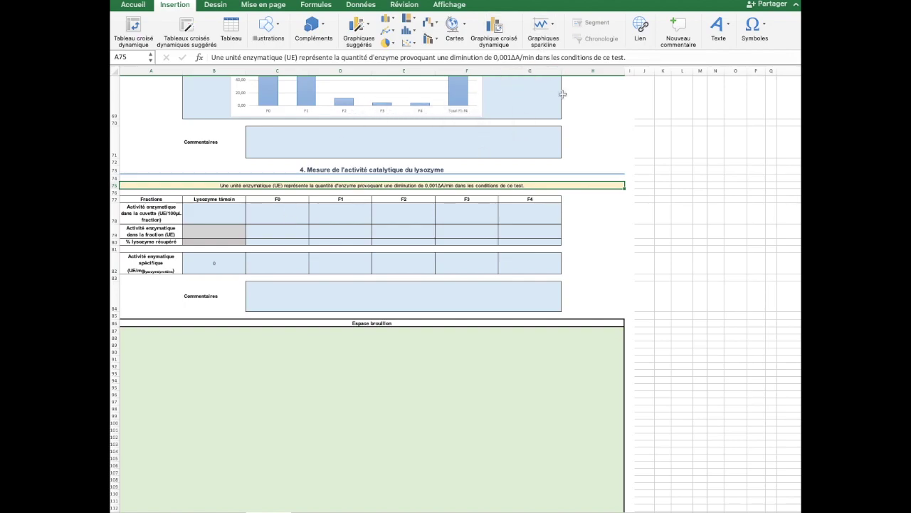
Calculate the control lysozyme's enzymatic activity in the cuvette in B78 by dividing its rate by 0,001 with =G34/0,001
click(237, 215)
scroll(384, 242, up, 15)
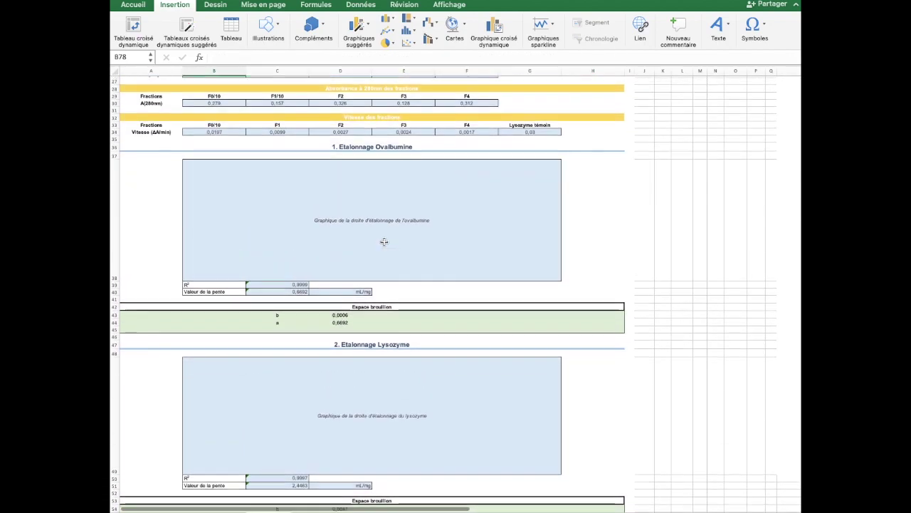
scroll(383, 242, up, 3)
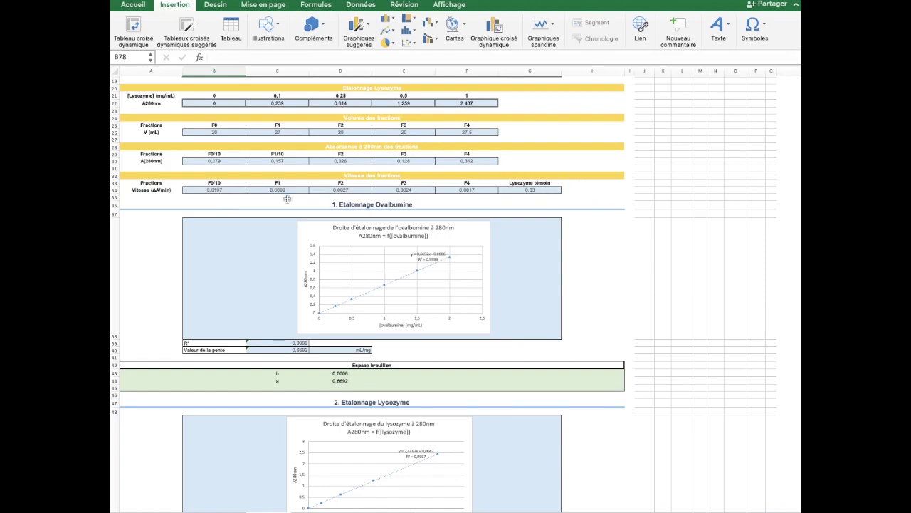
scroll(287, 199, down, 15)
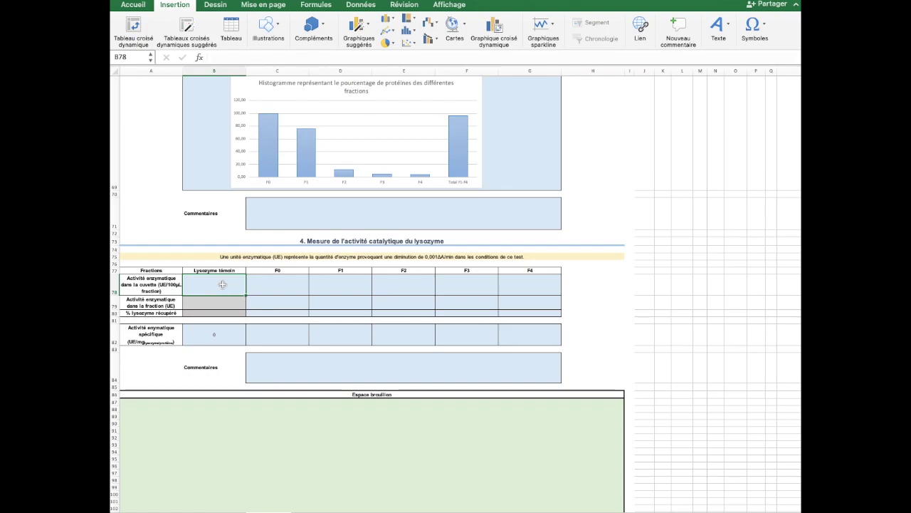
text(=)
scroll(375, 243, up, 10)
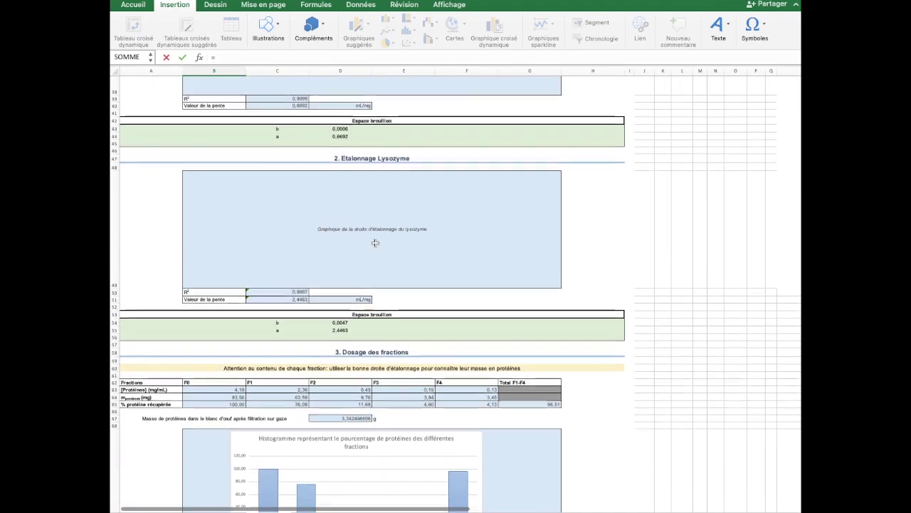
scroll(376, 243, up, 7)
click(524, 194)
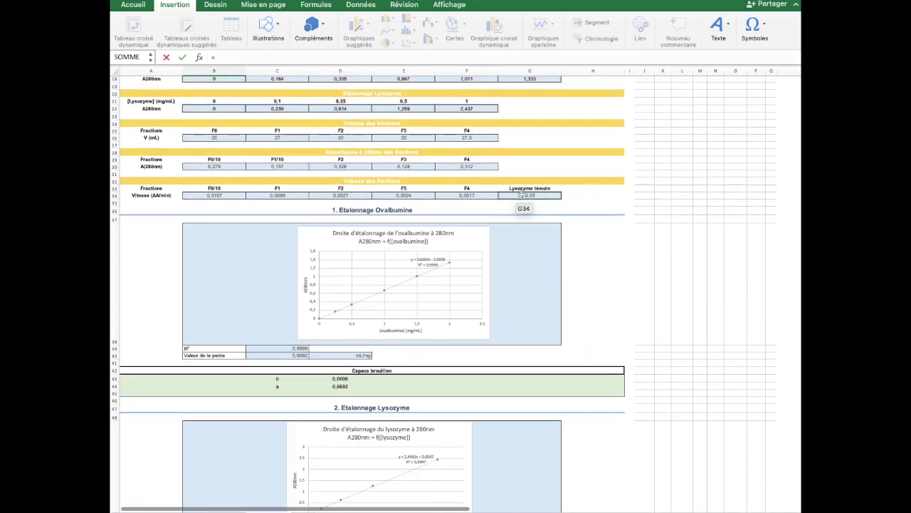
scroll(480, 244, down, 15)
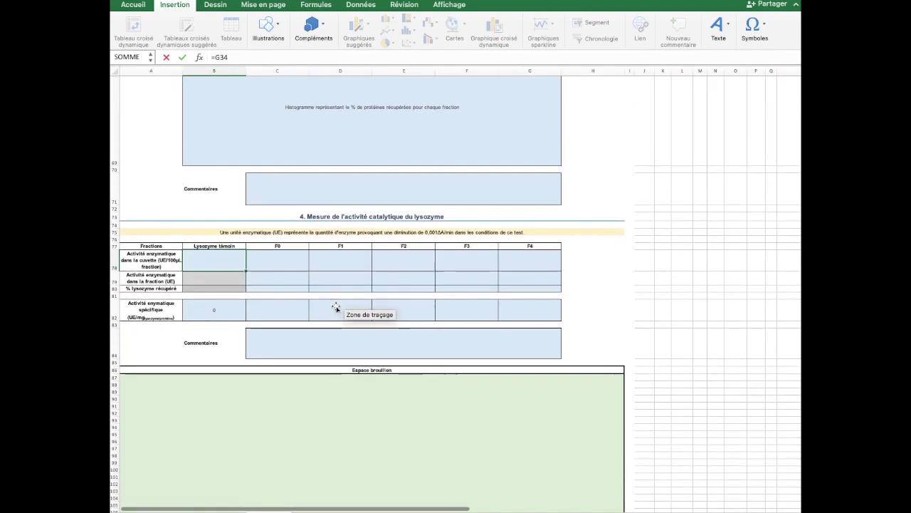
click(239, 56)
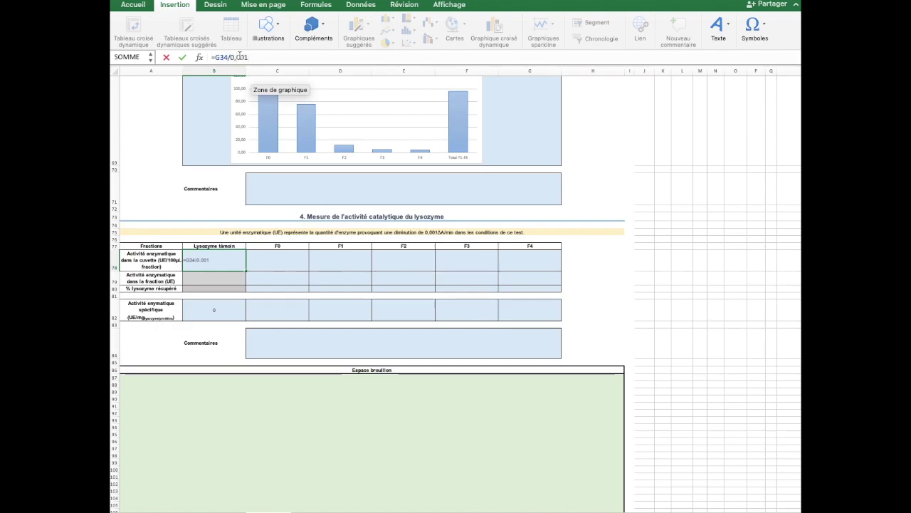
text(/0,001)
key(Return)
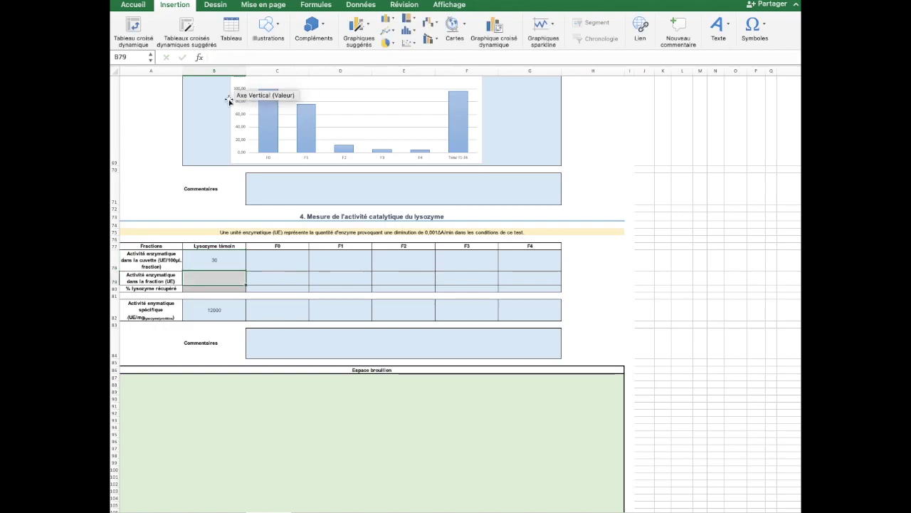
Copy the cuvette activity formula from B78 to fractions F0 through F4 in C78:G78
click(230, 262)
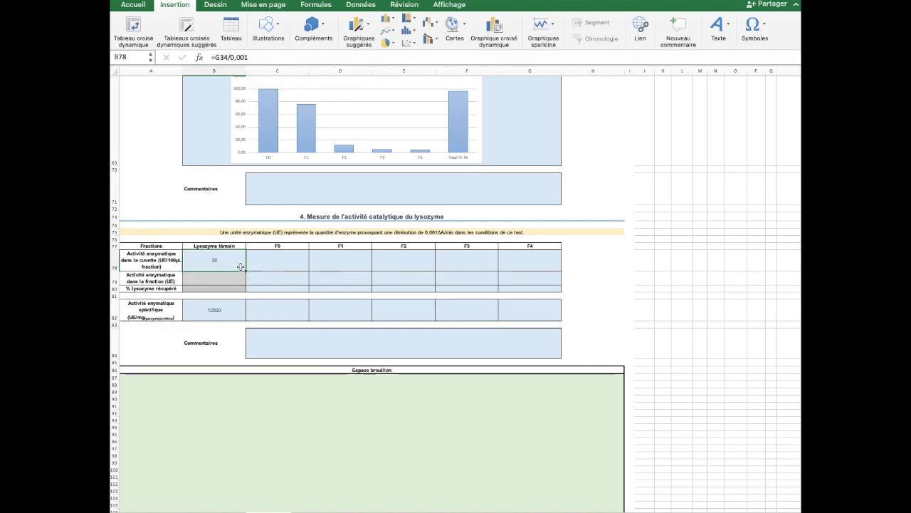
drag(246, 269, 537, 259)
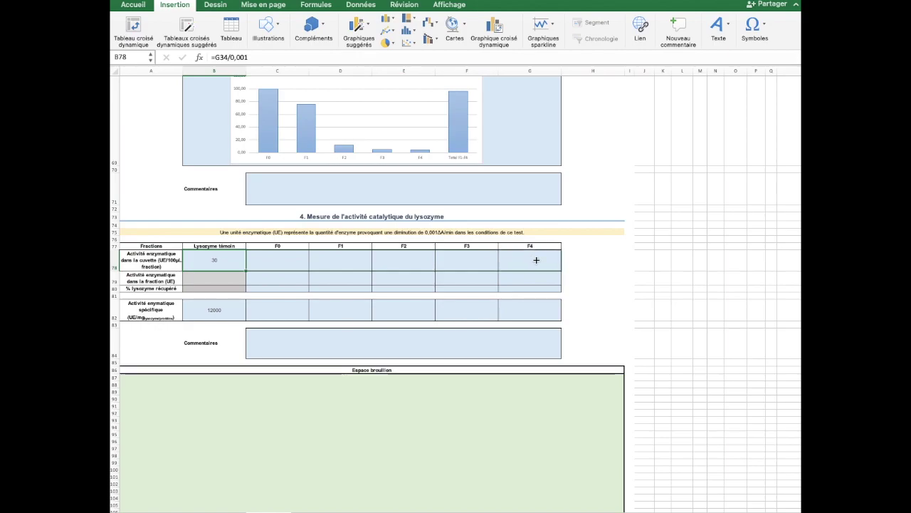
drag(536, 260, 536, 260)
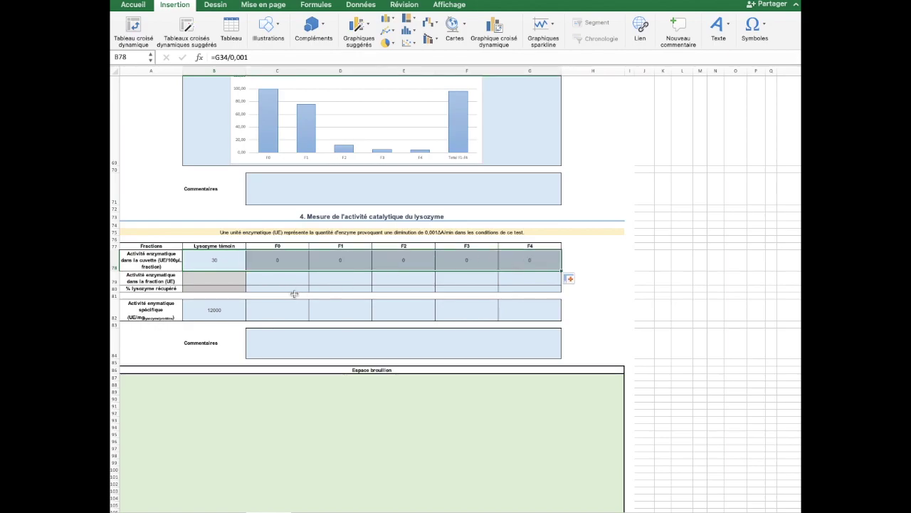
Check which rate cell in the fraction rate table the copied F0 formula in C78 refers to
double_click(285, 265)
scroll(364, 277, up, 10)
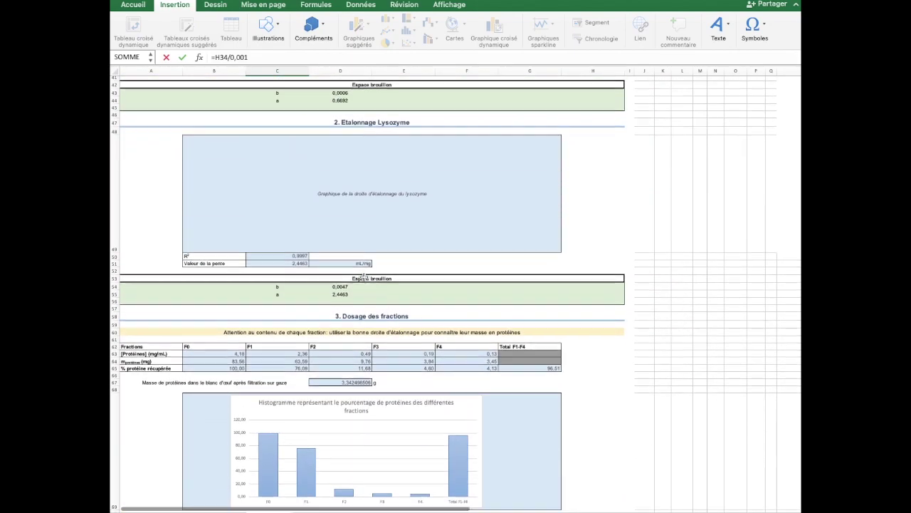
scroll(364, 277, up, 5)
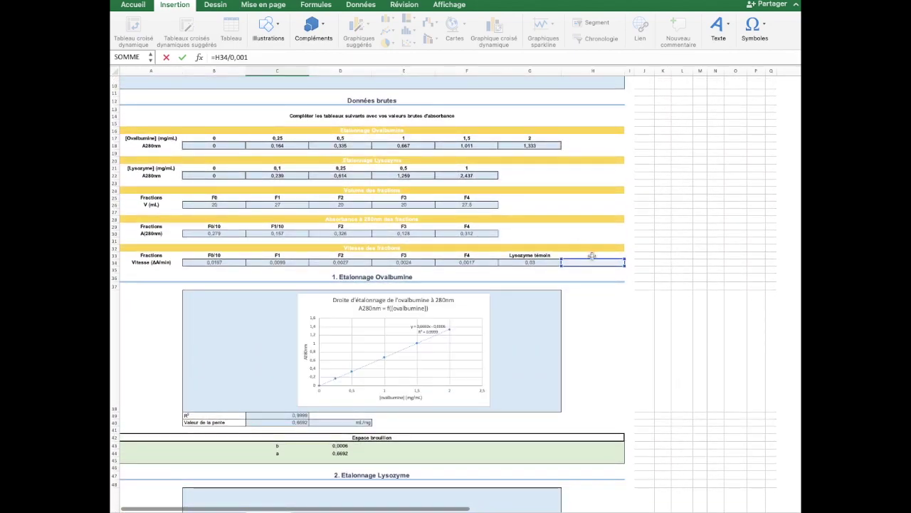
scroll(253, 353, down, 15)
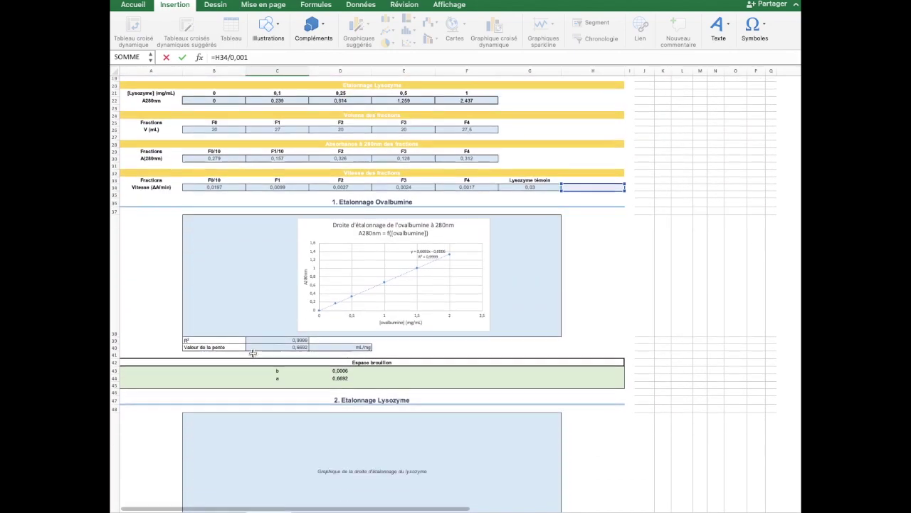
Clear the copied cuvette activity formulas of fractions F0 through F4 from C78:G78
click(285, 180)
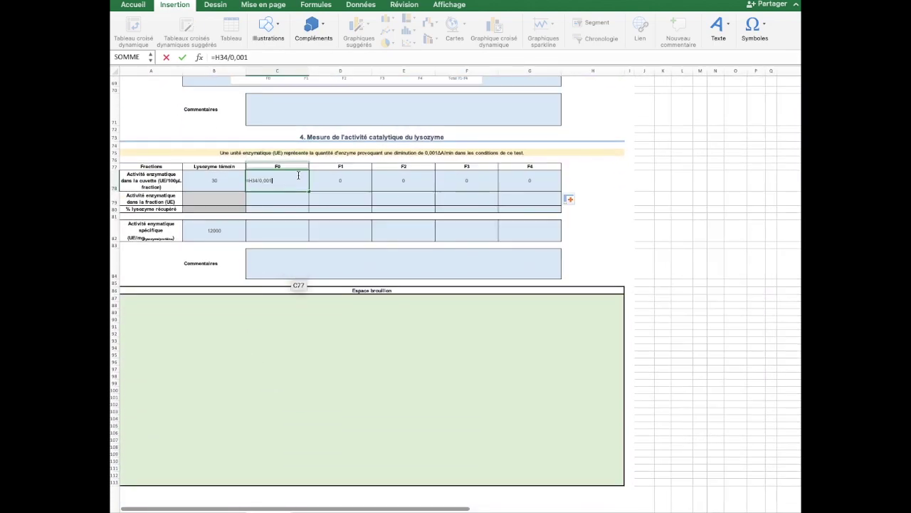
drag(283, 176, 257, 174)
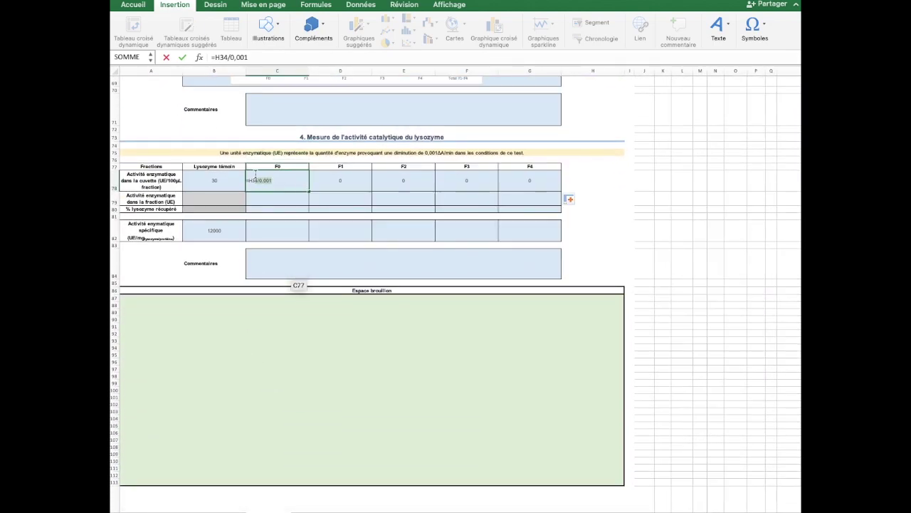
key(Escape)
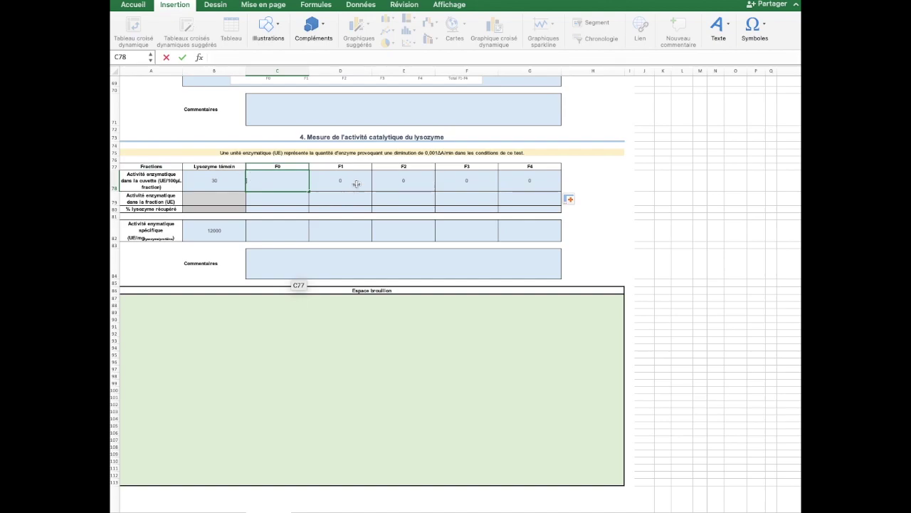
click(356, 186)
key(Delete)
key(Right)
key(Delete)
key(Right)
key(Delete)
key(Right)
key(Delete)
Calculate F0's cuvette activity in C78 with =B34/0,001 and copy the formula to fractions F1 through F4 in D78:G78
click(284, 187)
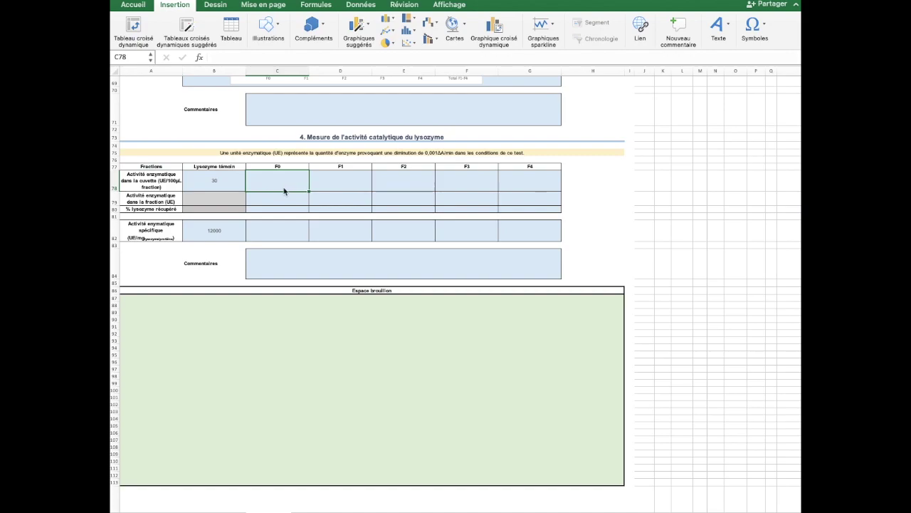
text(=)
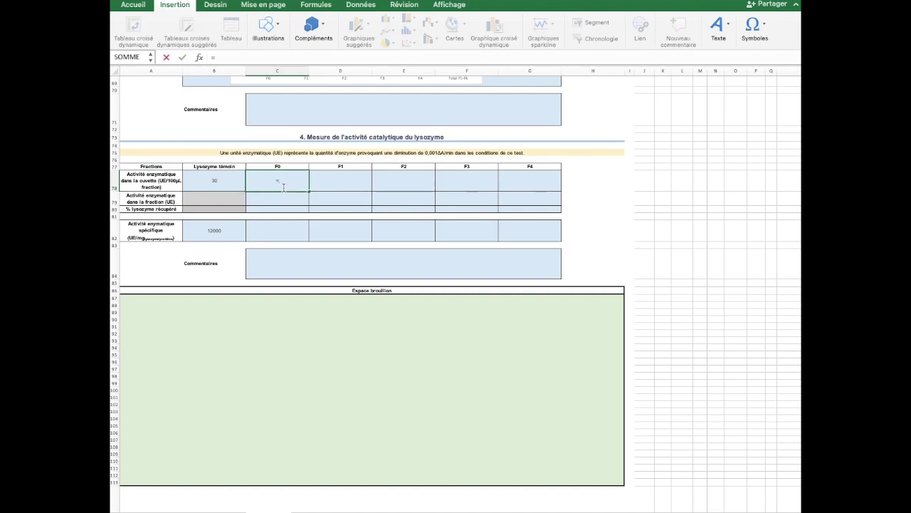
scroll(325, 213, up, 15)
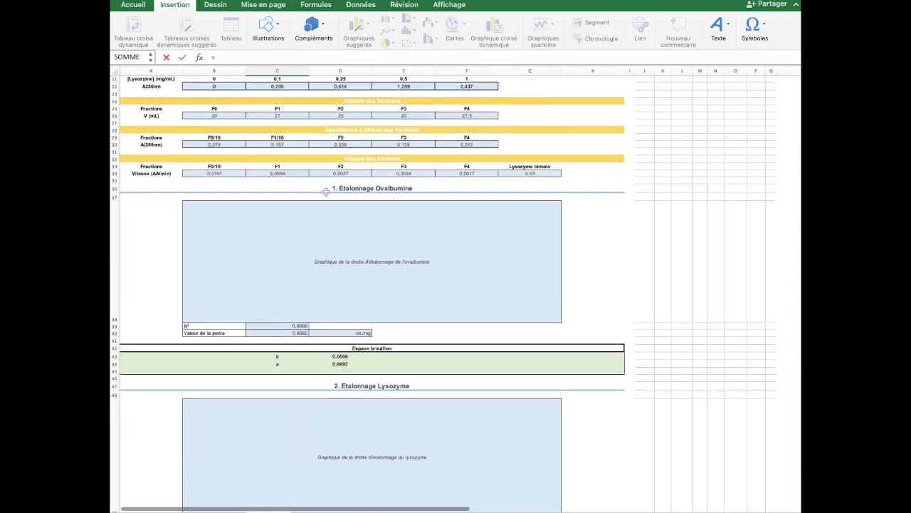
click(235, 173)
scroll(285, 247, down, 15)
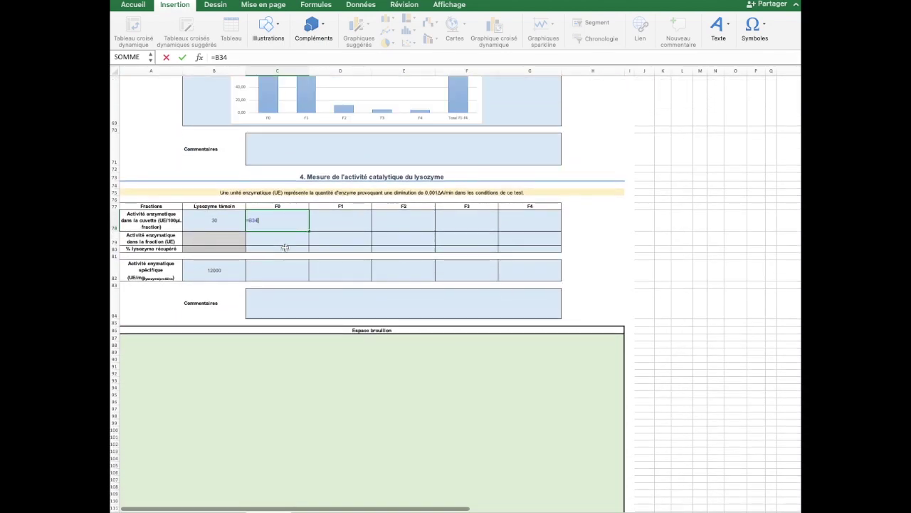
text(/0)
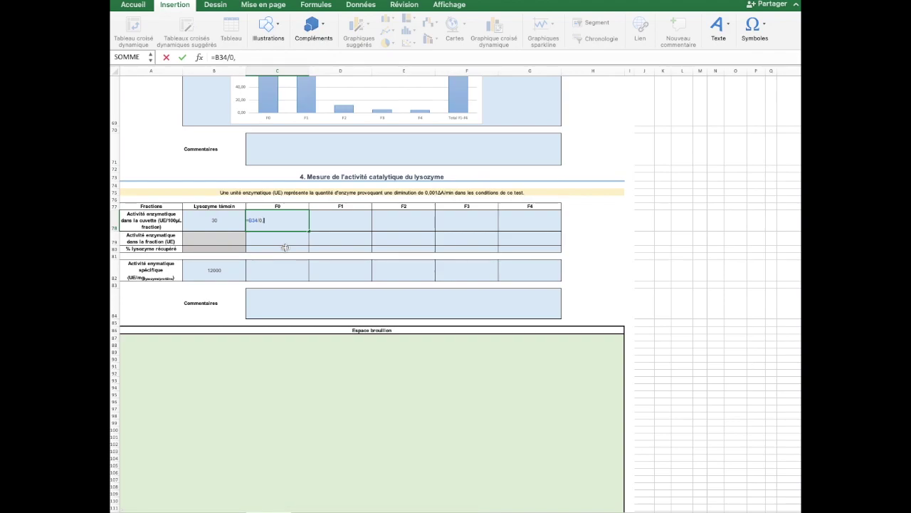
text(,001)
key(Return)
click(295, 220)
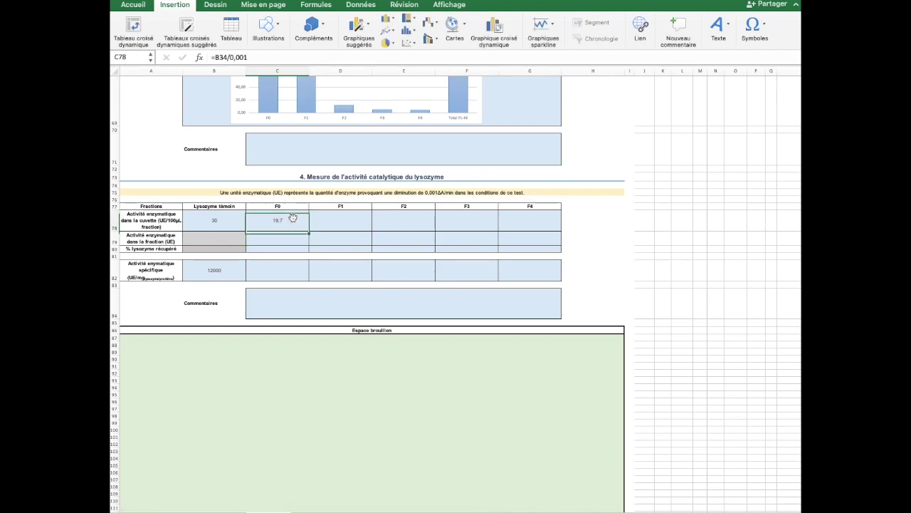
drag(308, 230, 532, 230)
Check that the formulas for F1 in D78 and F3 in F78 refer to their own rates in row 34
click(349, 224)
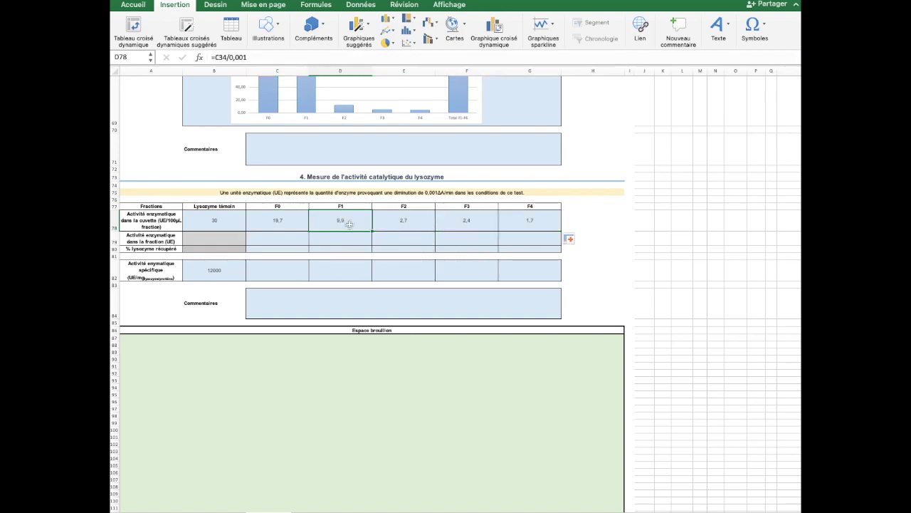
scroll(350, 226, up, 1)
double_click(351, 237)
scroll(394, 224, up, 5)
scroll(393, 224, up, 12)
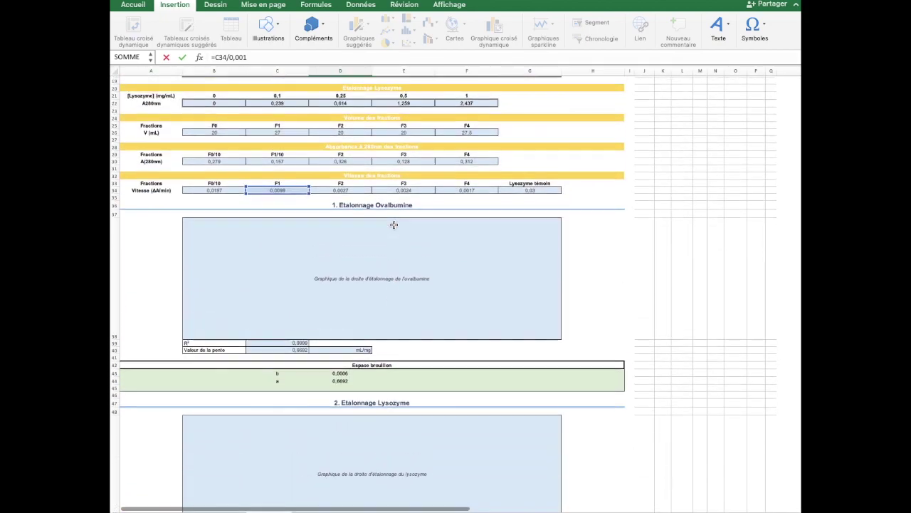
scroll(273, 214, down, 17)
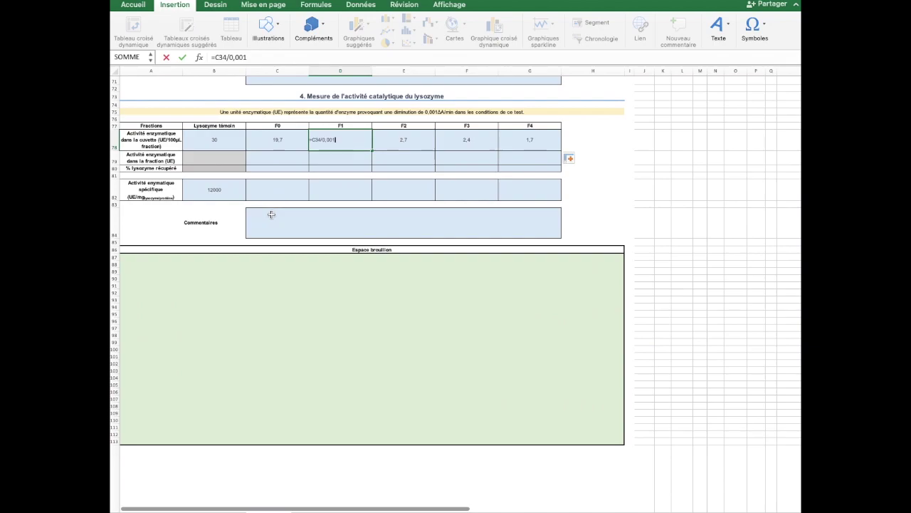
key(Return)
click(457, 141)
text(=E34/0,001)
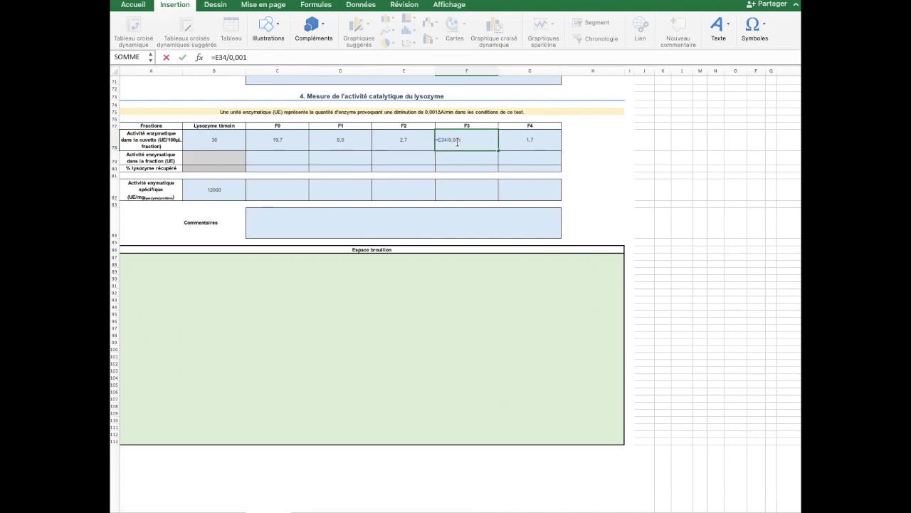
scroll(396, 197, up, 13)
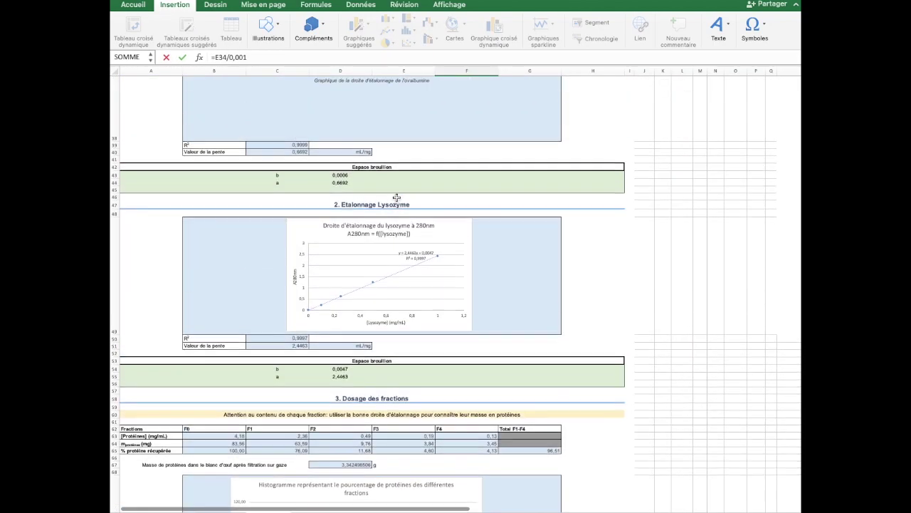
scroll(396, 197, up, 2)
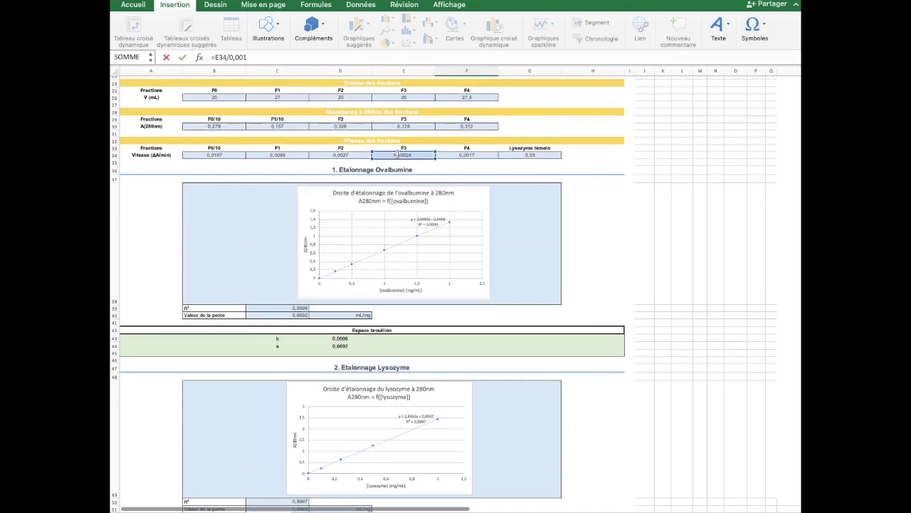
scroll(427, 214, down, 14)
key(Return)
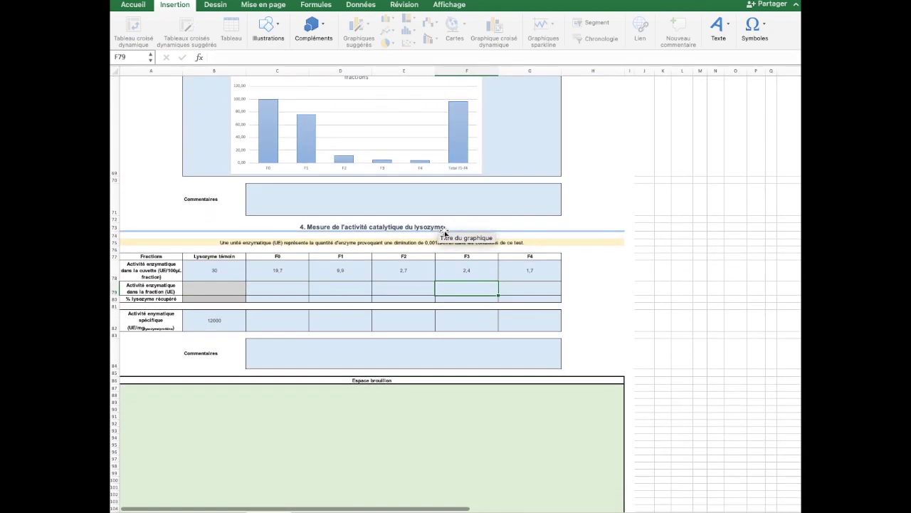
Switch to the syllabus PDF and look up on page 45 how fractions F0 and F4 are diluted for the activity measurement
click(277, 272)
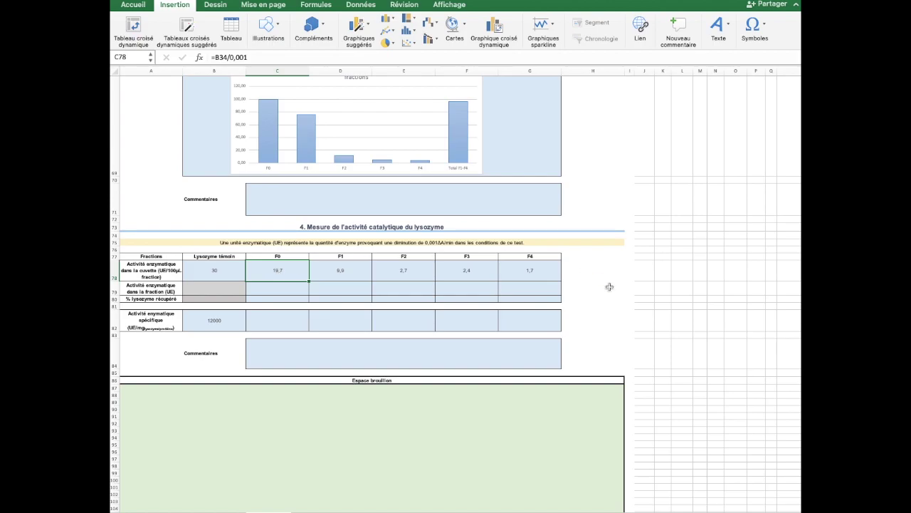
key(super+Tab)
scroll(570, 268, down, 10)
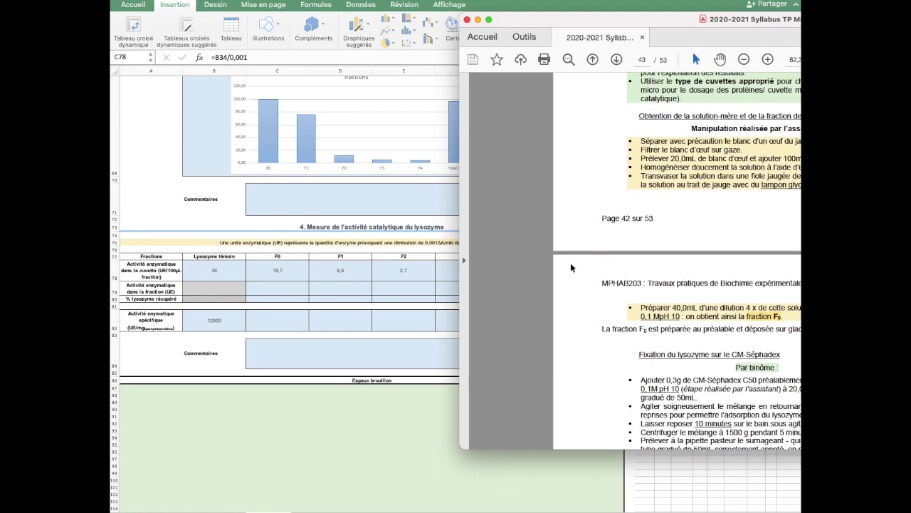
scroll(571, 267, down, 10)
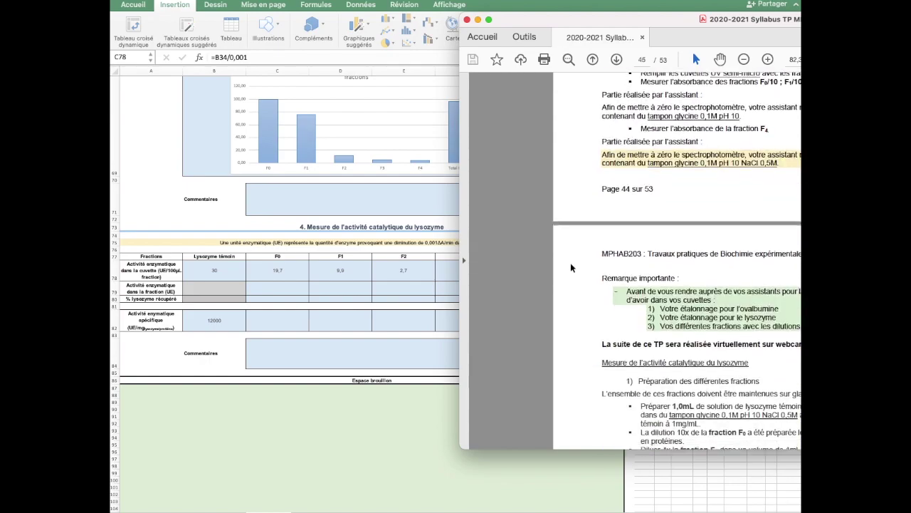
drag(730, 20, 533, 15)
scroll(616, 207, down, 2)
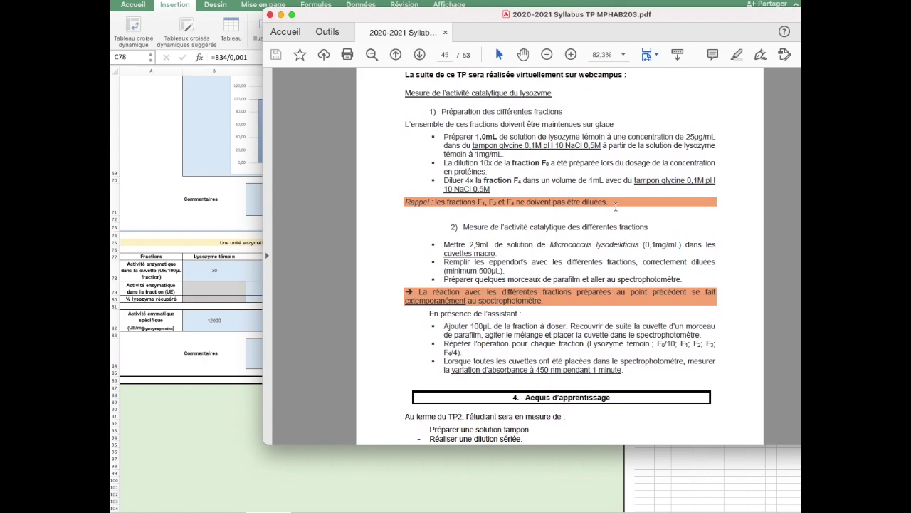
drag(550, 142, 444, 143)
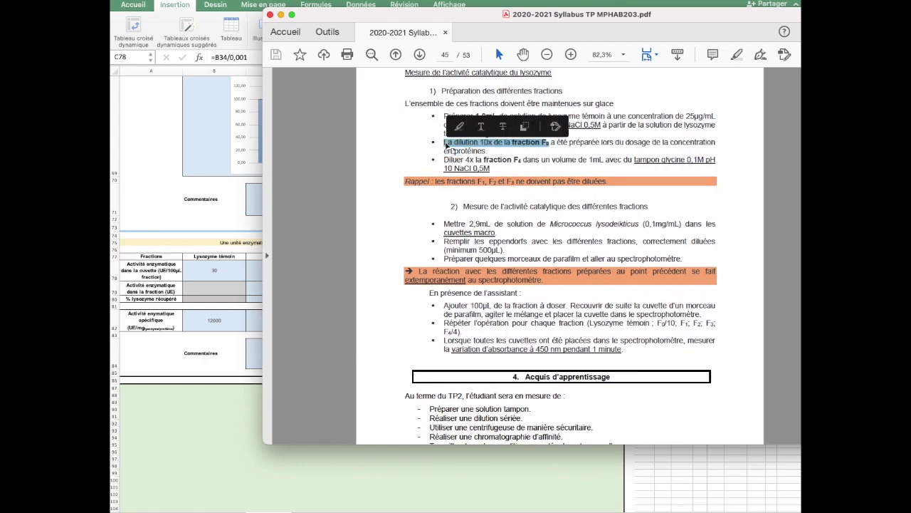
drag(522, 160, 447, 159)
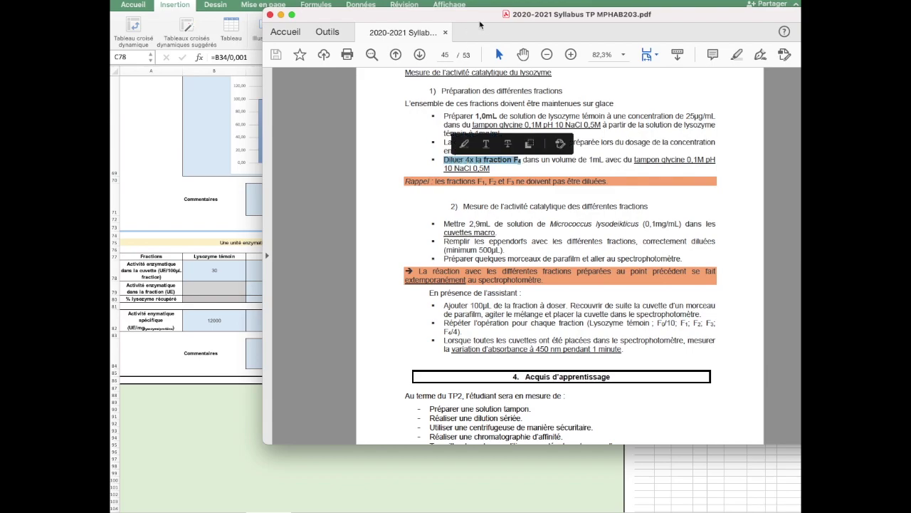
drag(438, 15, 910, 45)
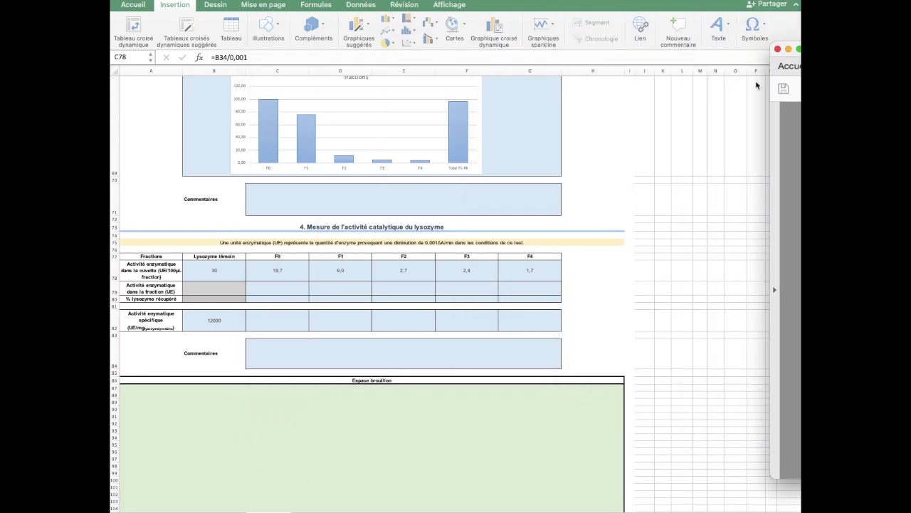
Return to the Excel workbook and multiply F0's cuvette activity formula in C78 by 10 to account for its dilution
click(501, 207)
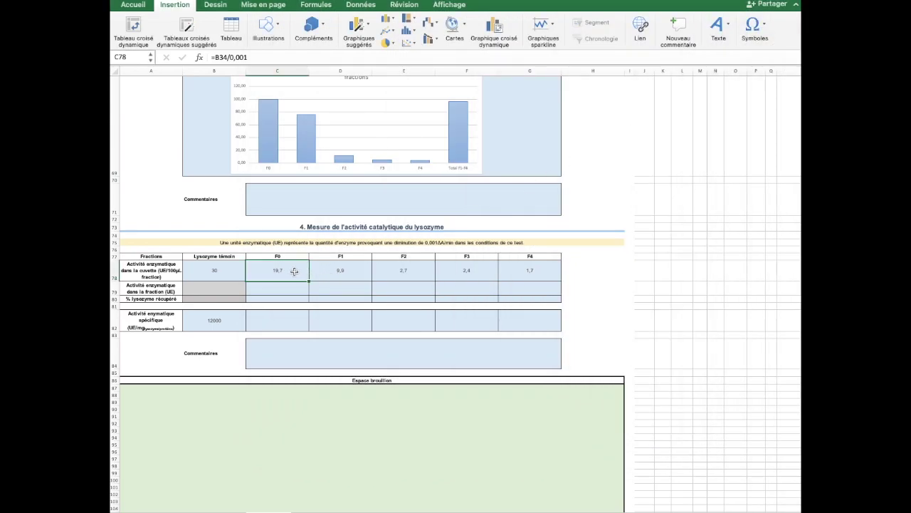
click(257, 58)
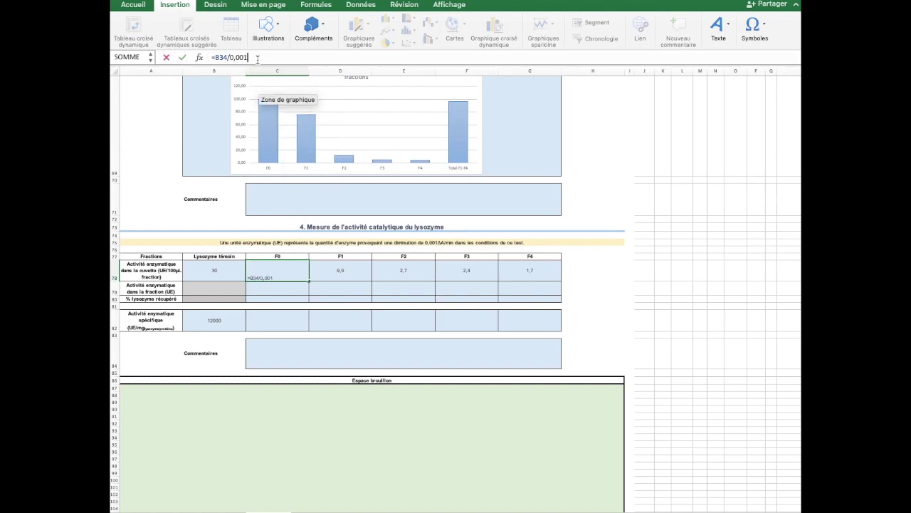
text((*10)
key(Return)
Account for F4's dilution in G78 by changing its cuvette activity formula to =(F34/0,001)*4
key(Up)
key(Right)
key(Right)
key(Right)
key(Right)
click(264, 54)
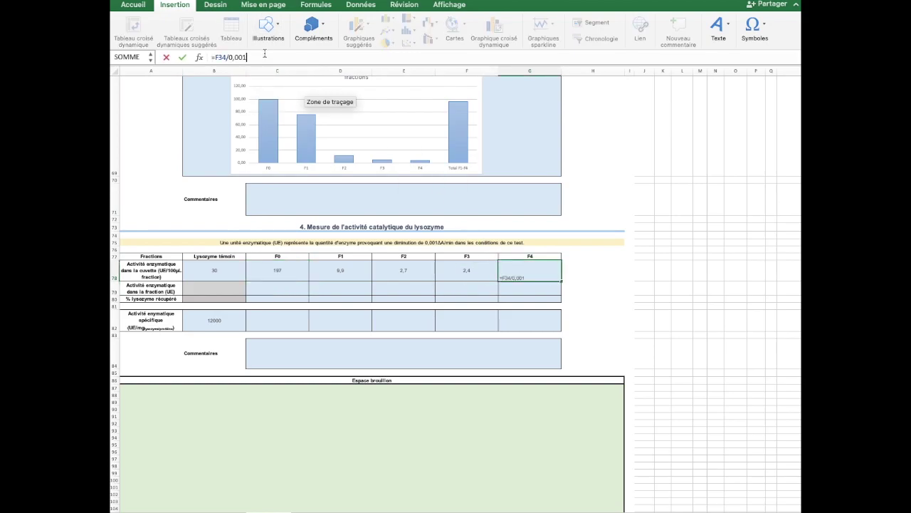
click(215, 57)
text(()
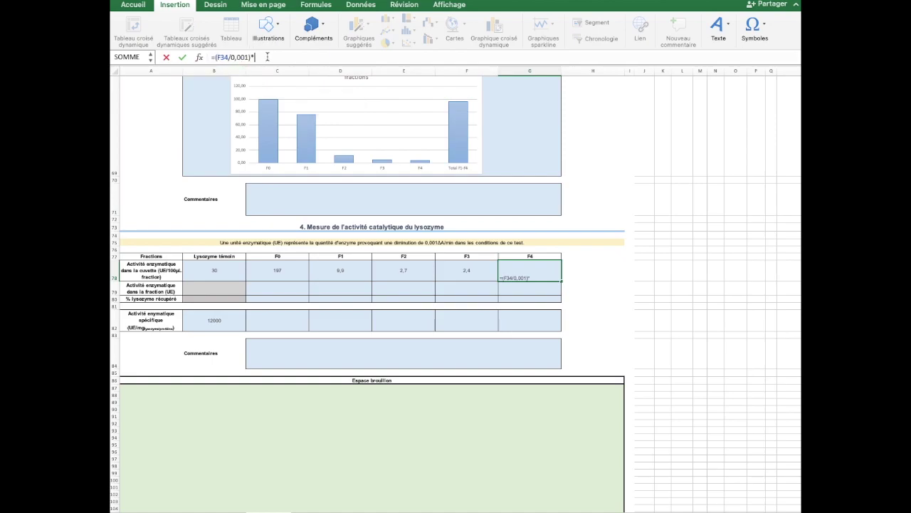
text()*4)
key(Return)
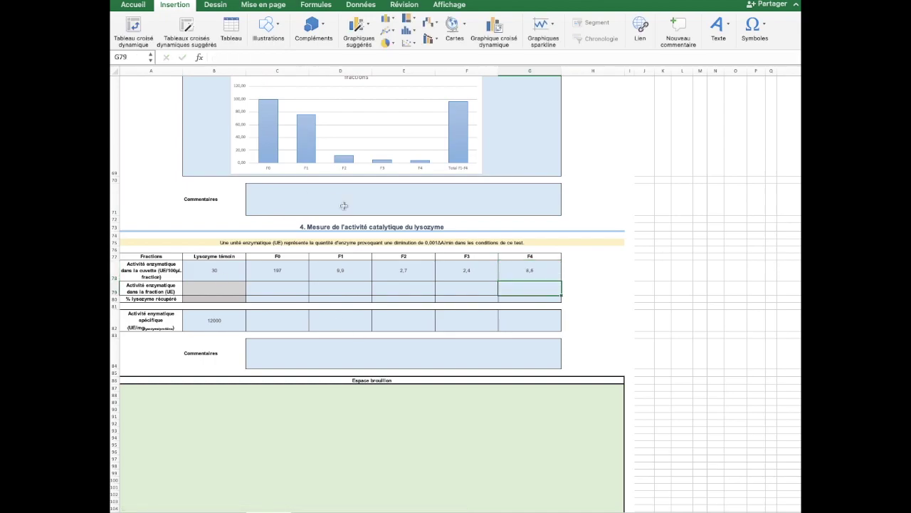
Calculate F0's whole-fraction enzymatic activity in C79 by multiplying its cuvette activity by its volume, =C78*B26
click(274, 292)
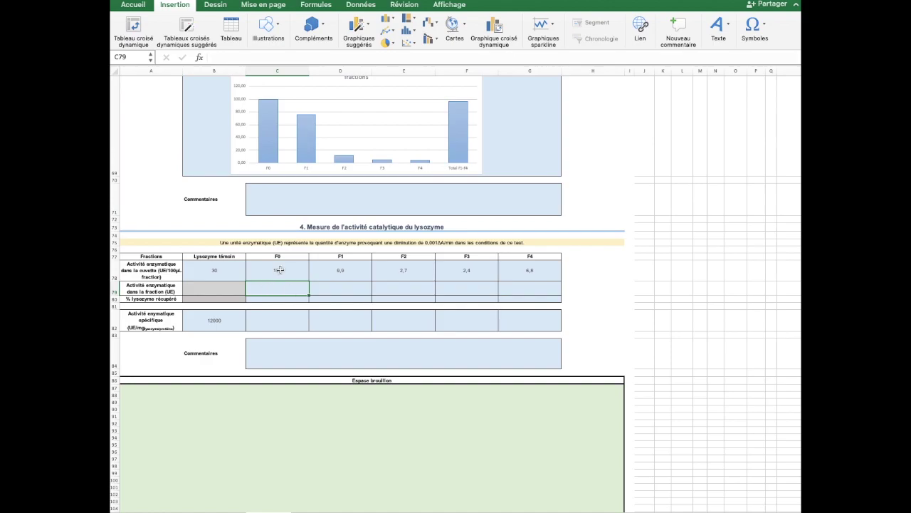
scroll(279, 288, up, 5)
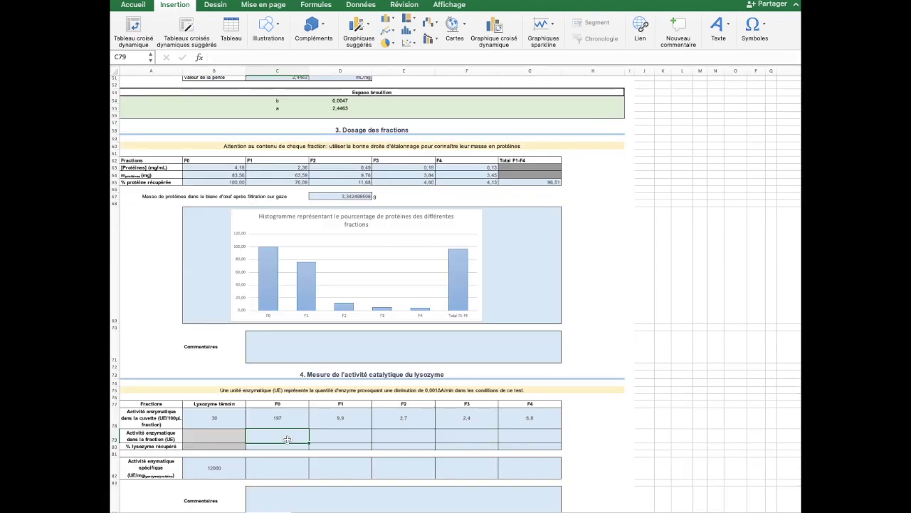
text(=)
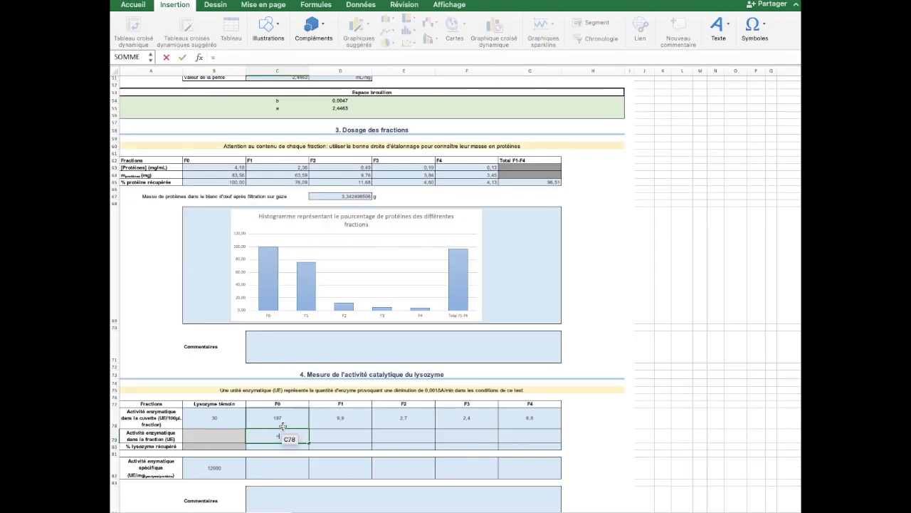
click(283, 418)
text(*)
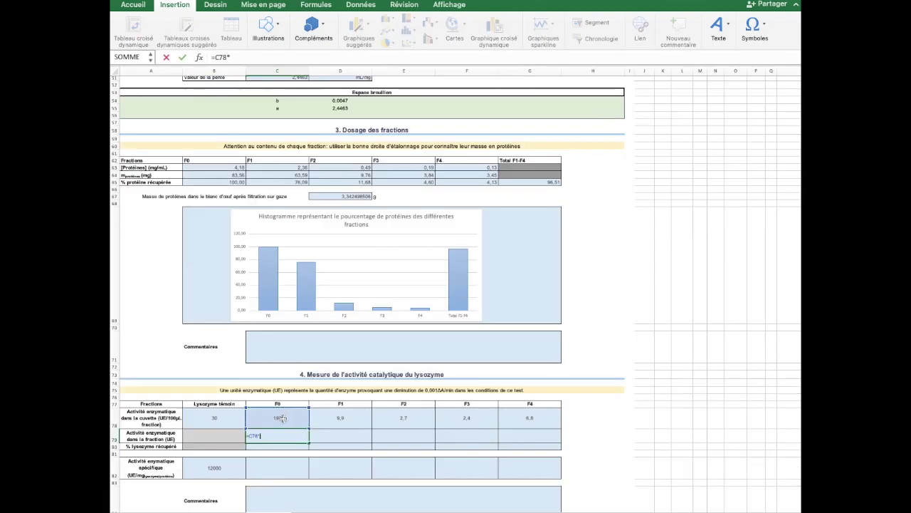
scroll(283, 418, up, 20)
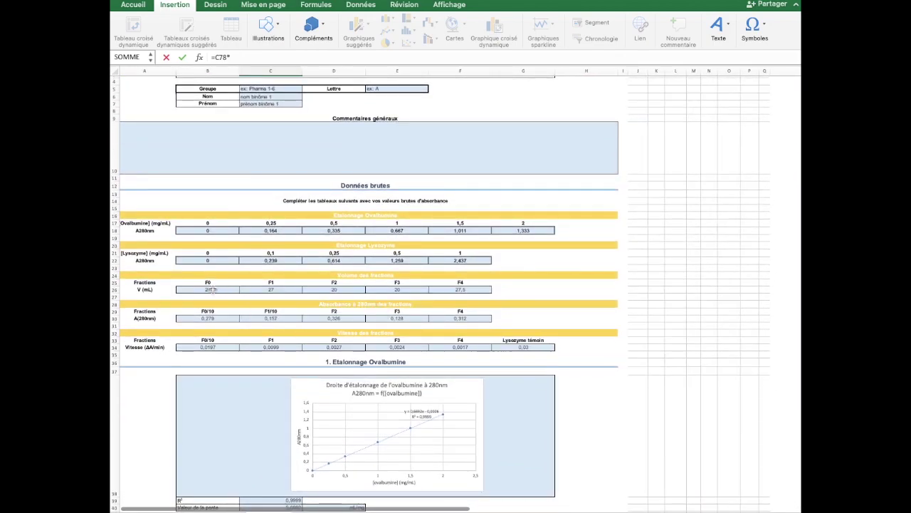
click(211, 290)
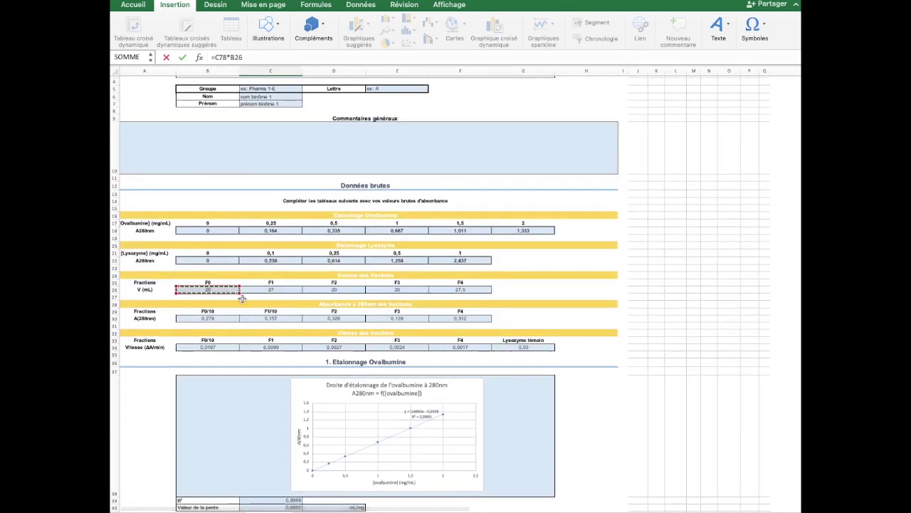
key(Return)
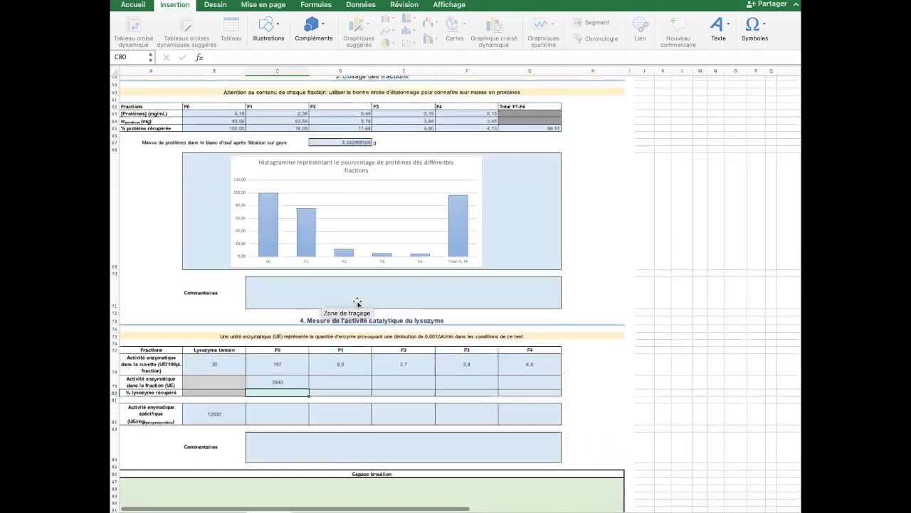
Calculate F1's whole-fraction activity in D79 as =D78*C26 and fill the formula across to F4 in G79
click(328, 364)
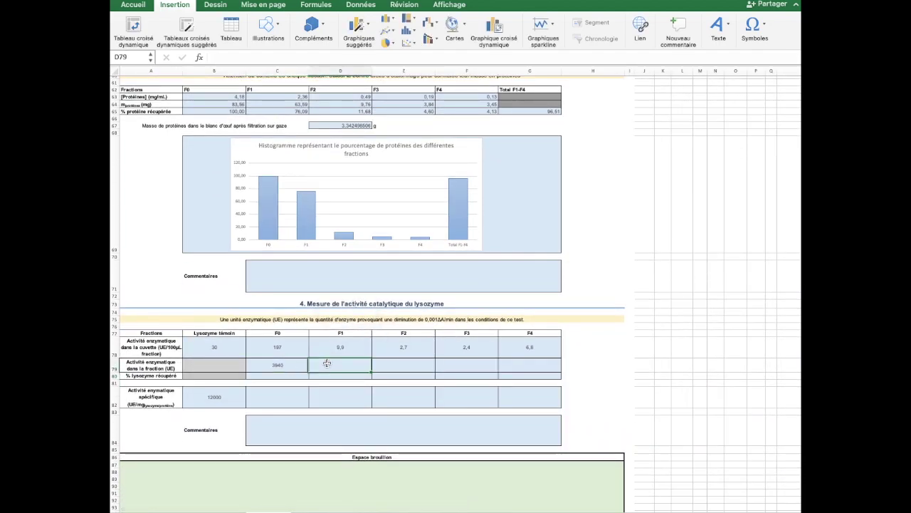
text(=)
click(340, 348)
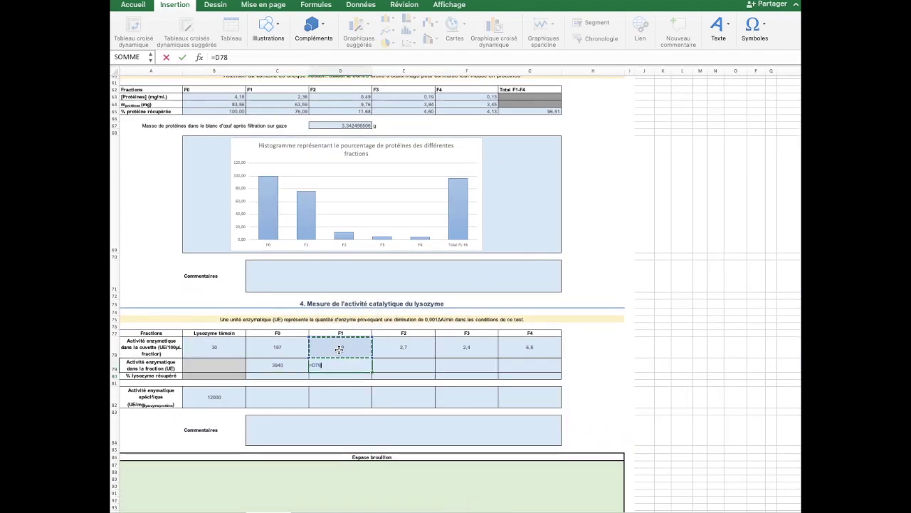
text(*)
scroll(339, 348, up, 8)
scroll(340, 349, up, 6)
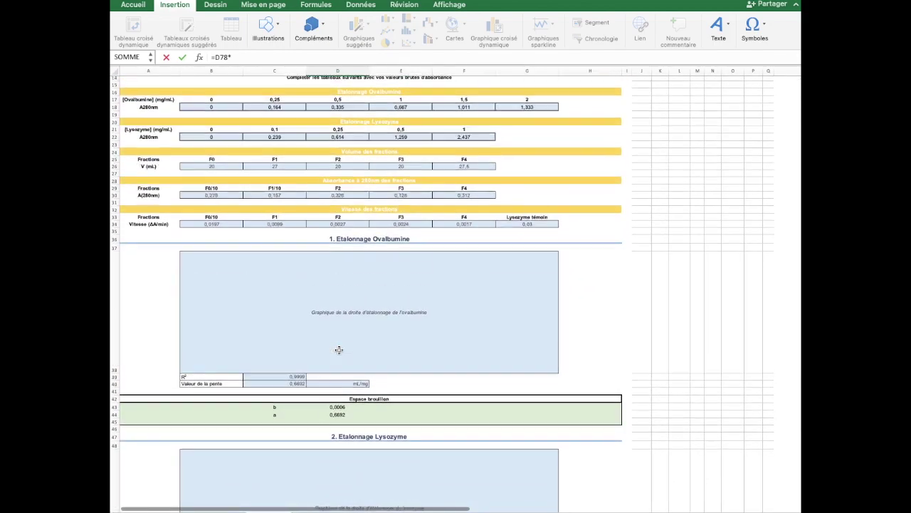
click(274, 168)
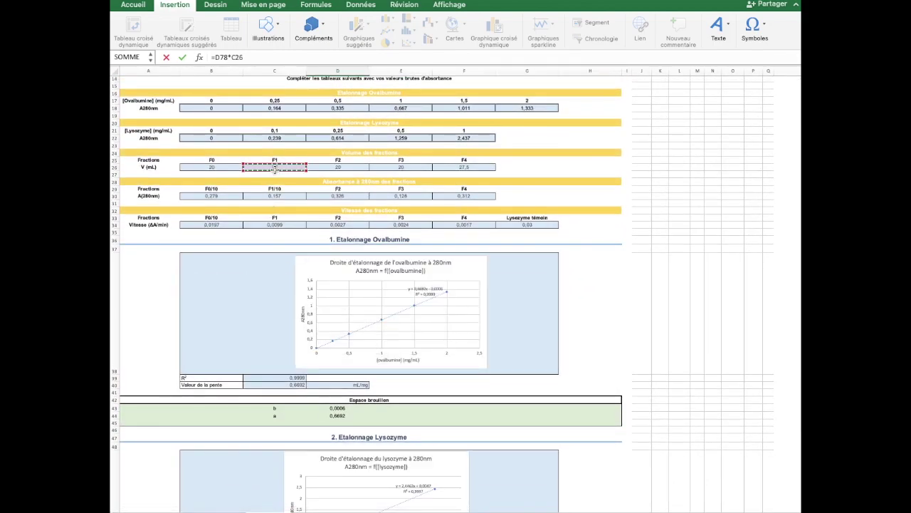
key(Return)
scroll(338, 250, down, 3)
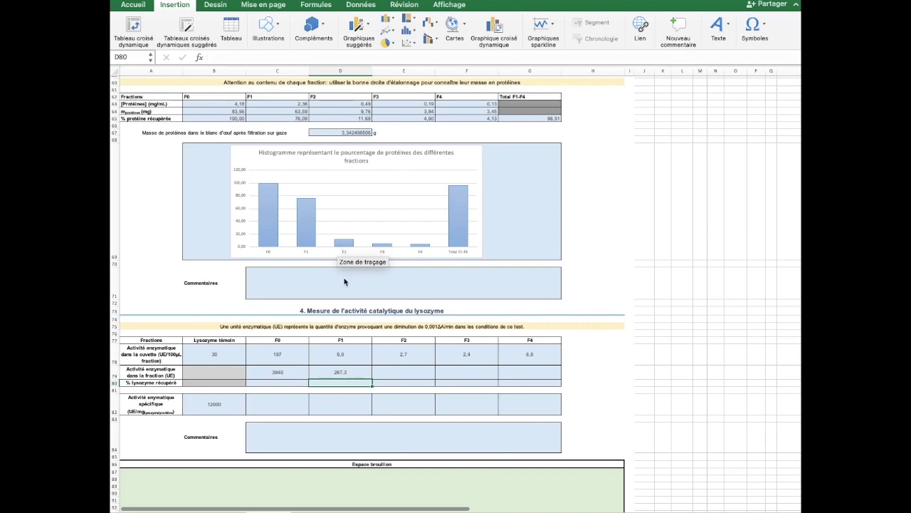
click(361, 372)
drag(372, 379, 546, 372)
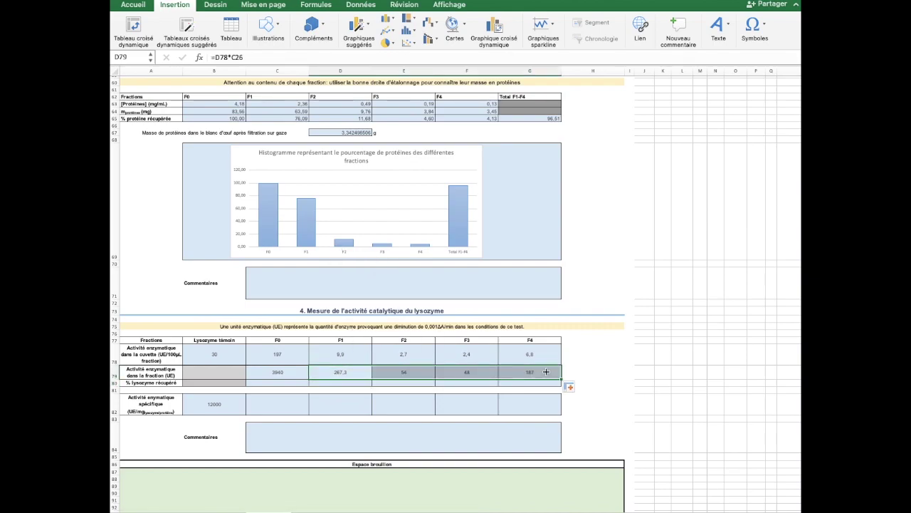
Check that the whole-fraction formulas for F2 in E79 and F4 in G79 refer to the matching volumes in row 26
double_click(408, 371)
scroll(440, 347, up, 10)
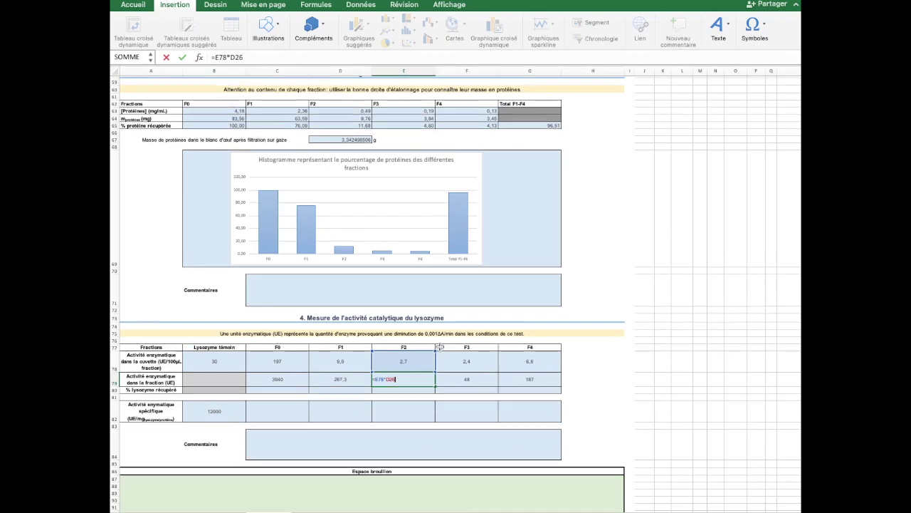
scroll(440, 347, up, 3)
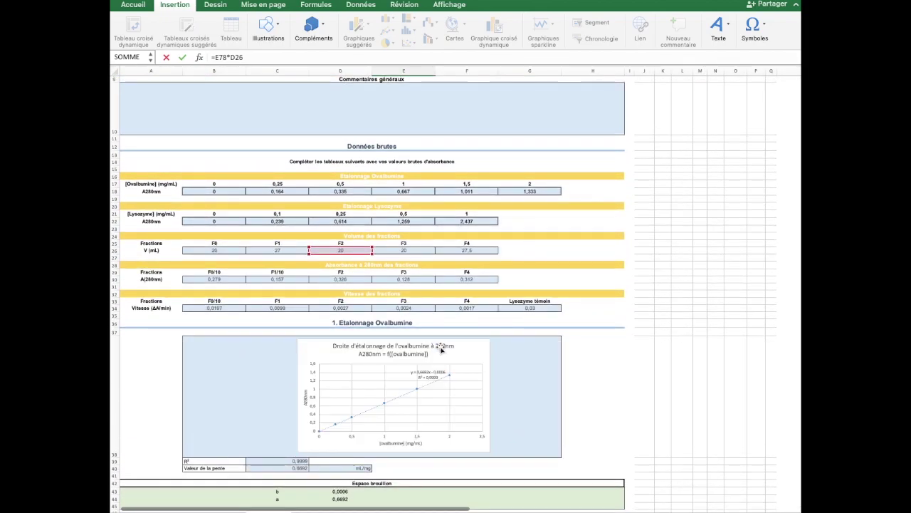
key(Return)
scroll(525, 436, down, 1)
double_click(527, 388)
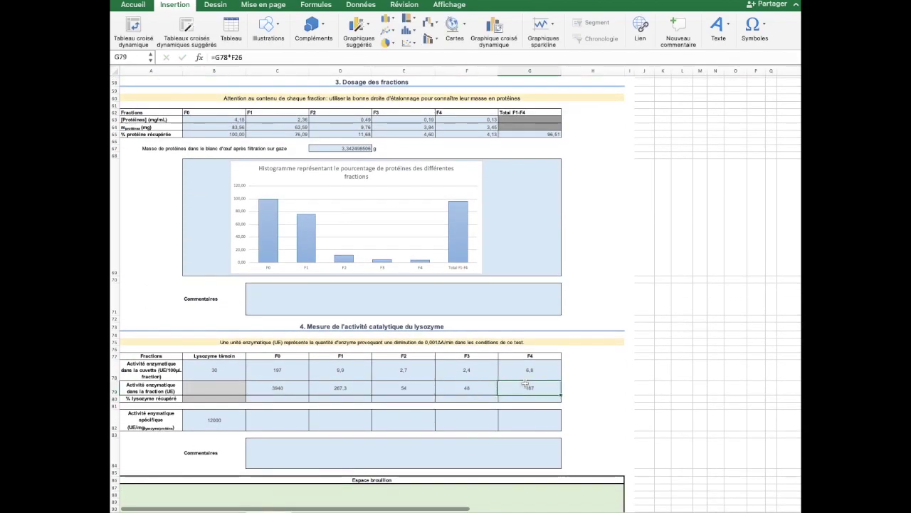
scroll(433, 330, up, 9)
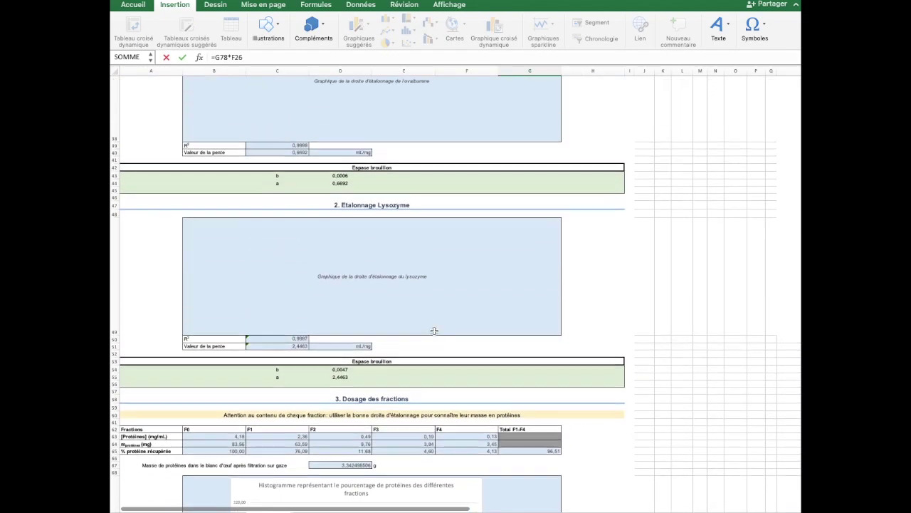
key(Return)
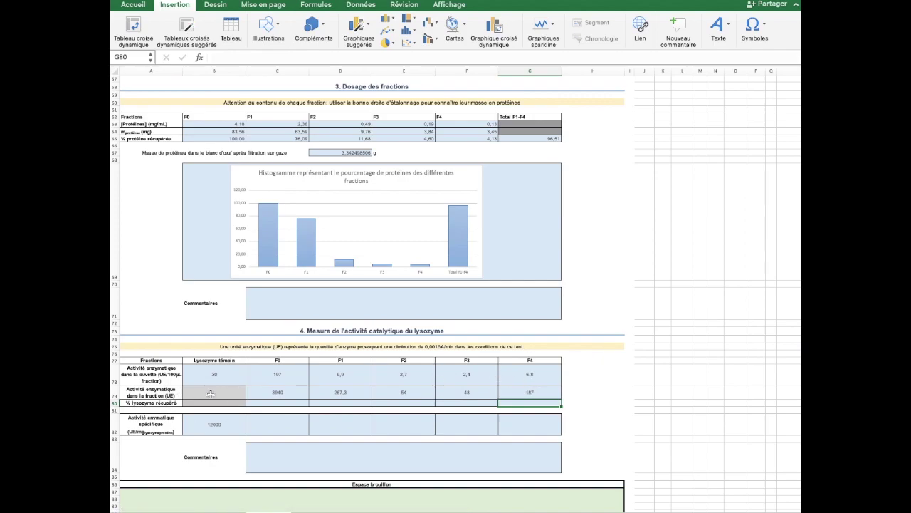
Change F0's whole-fraction activity formula in C79 to =(C78*B26)*10 and fill it across to F4 in G79
click(288, 388)
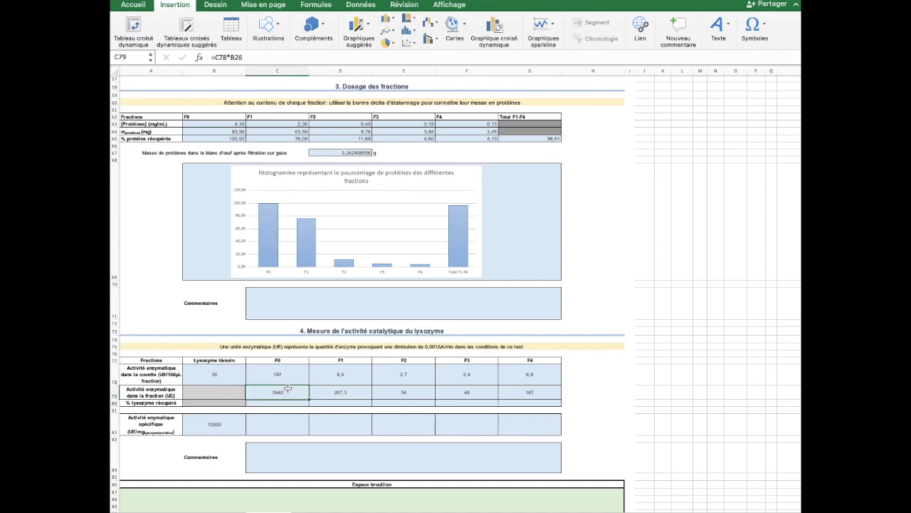
click(254, 58)
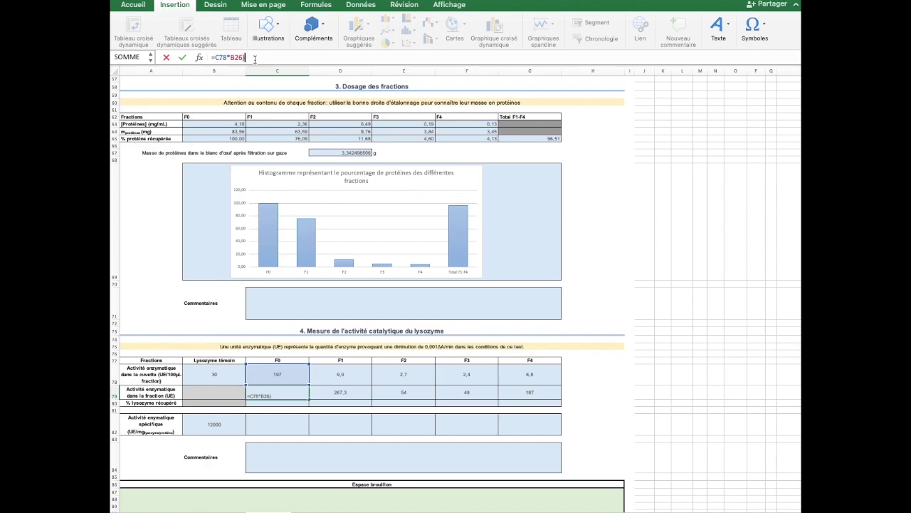
text(()
text(10)
key(Return)
click(288, 393)
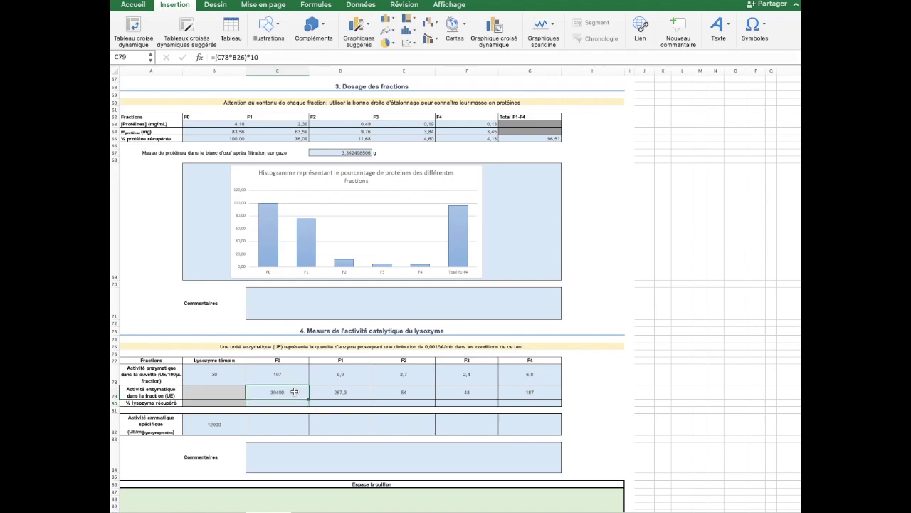
drag(311, 399, 546, 395)
Review the cuvette and whole-fraction activity labels and inspect the row 79 formulas for F1, F3 and F4
click(164, 373)
click(165, 391)
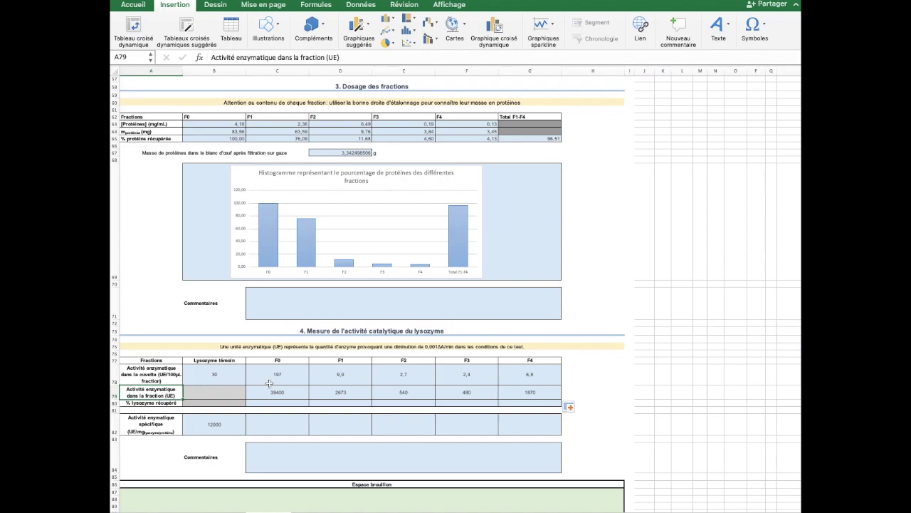
click(337, 390)
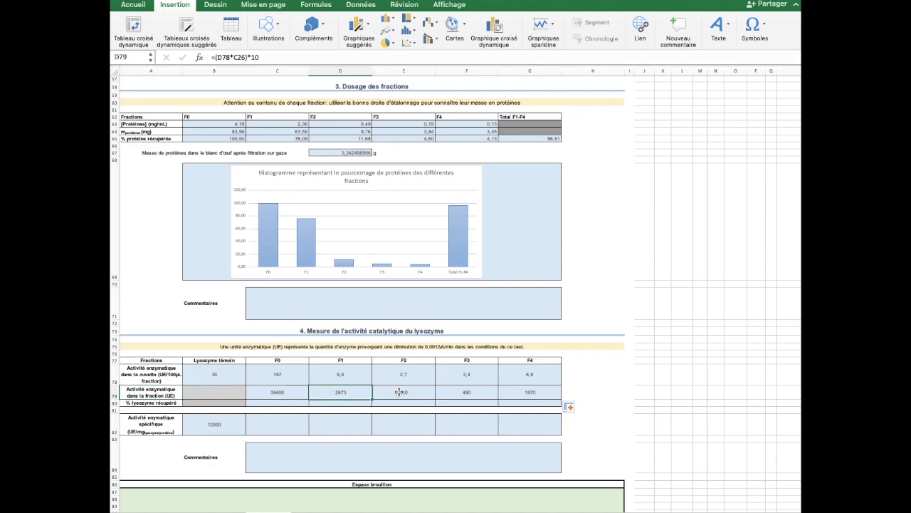
click(454, 393)
click(513, 392)
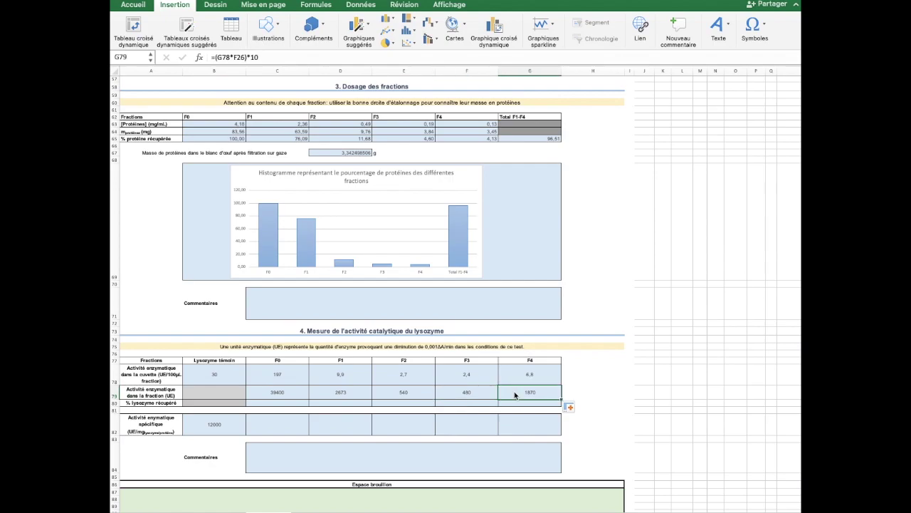
Calculate the percentage of lysozyme recovered in C80 as =C79*100/$C$79 and fill the formula across to F4 in G80
click(264, 403)
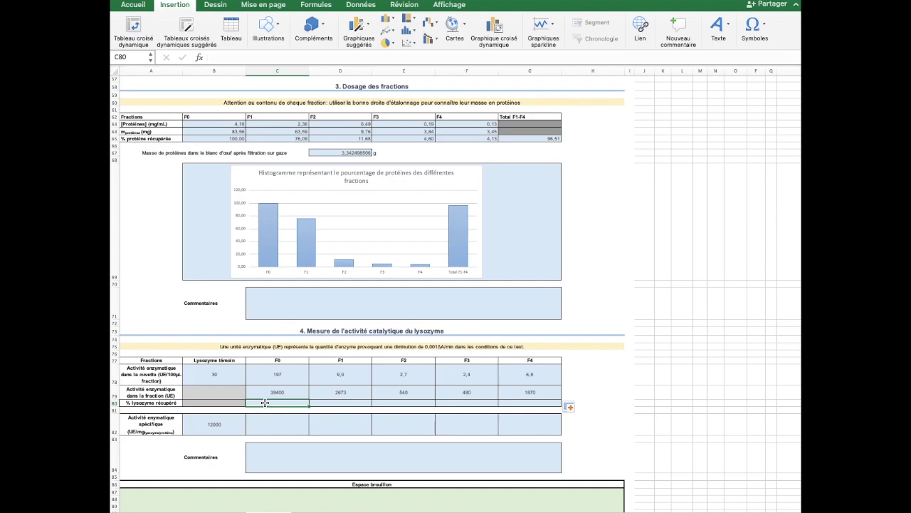
text(=)
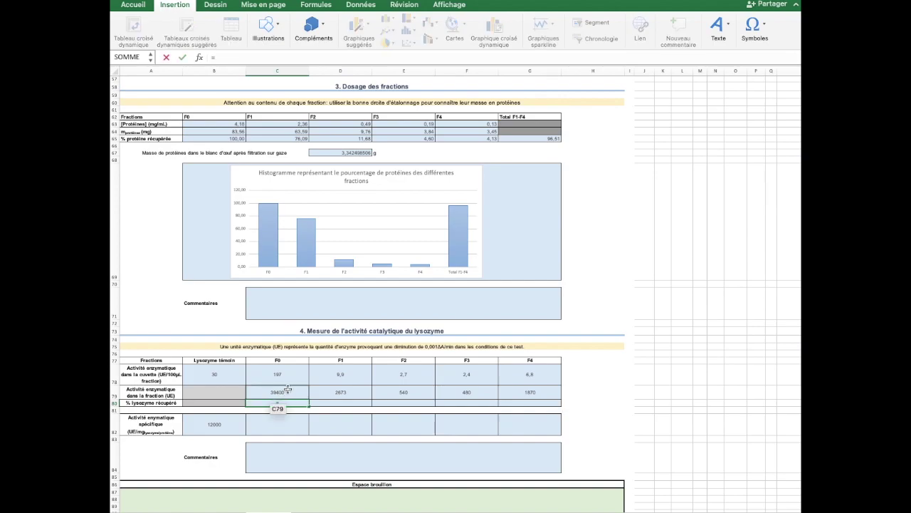
click(290, 390)
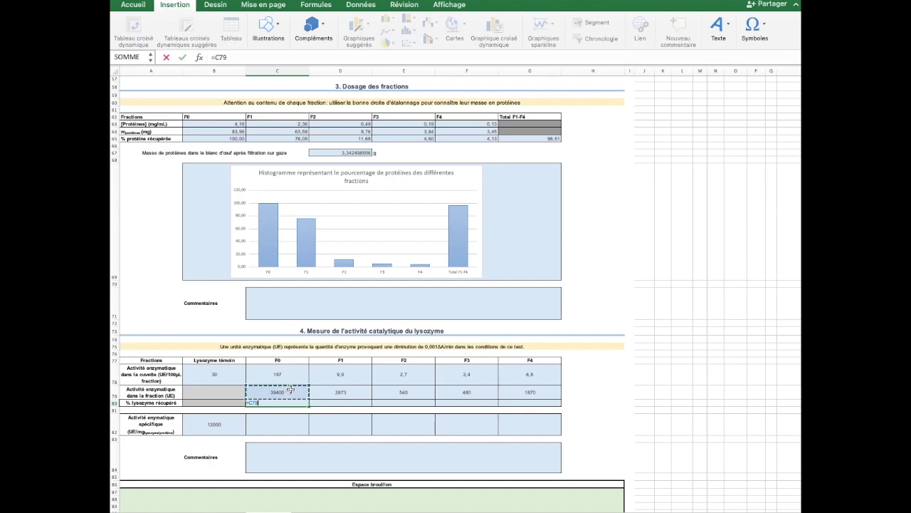
text(*100/)
click(262, 396)
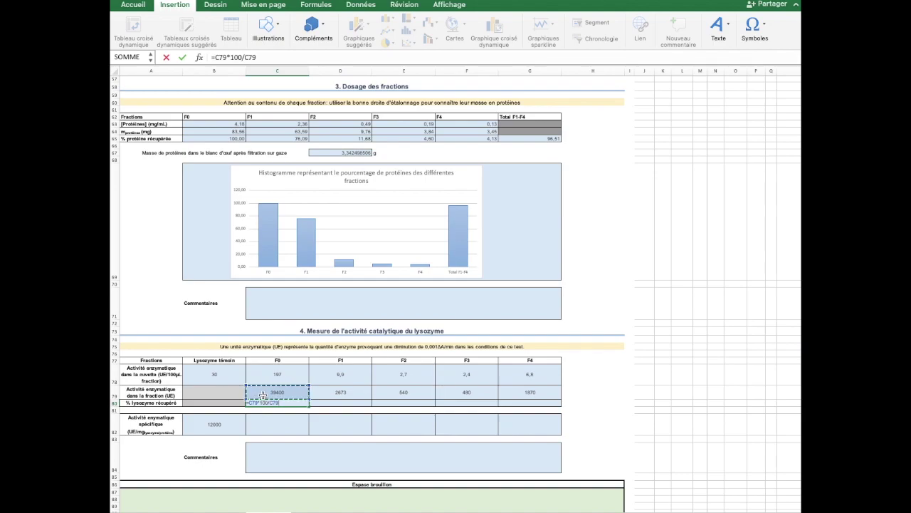
click(249, 58)
text($C$)
key(Return)
click(298, 403)
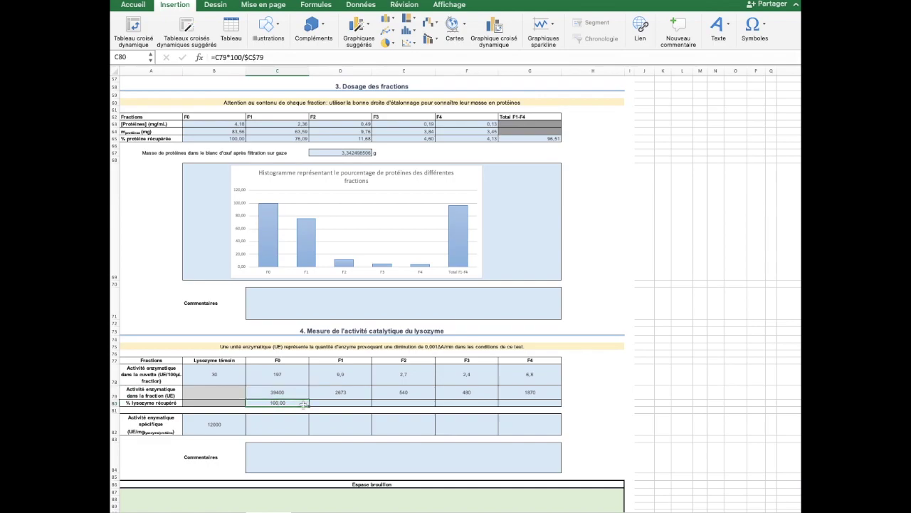
drag(309, 405, 544, 400)
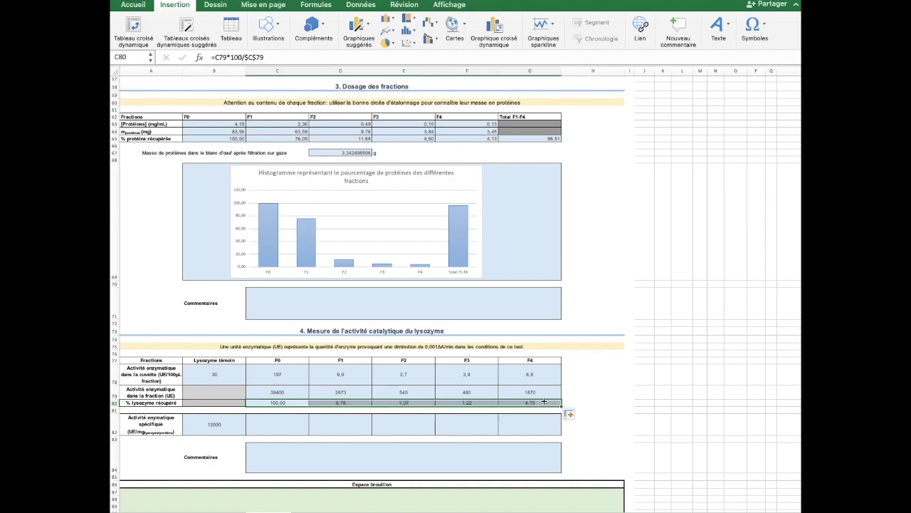
Check the control's specific activity formula in B82 against the control lysozyme preparation on page 45 of the syllabus PDF and return to the Excel workbook
scroll(294, 405, down, 2)
click(280, 384)
click(215, 388)
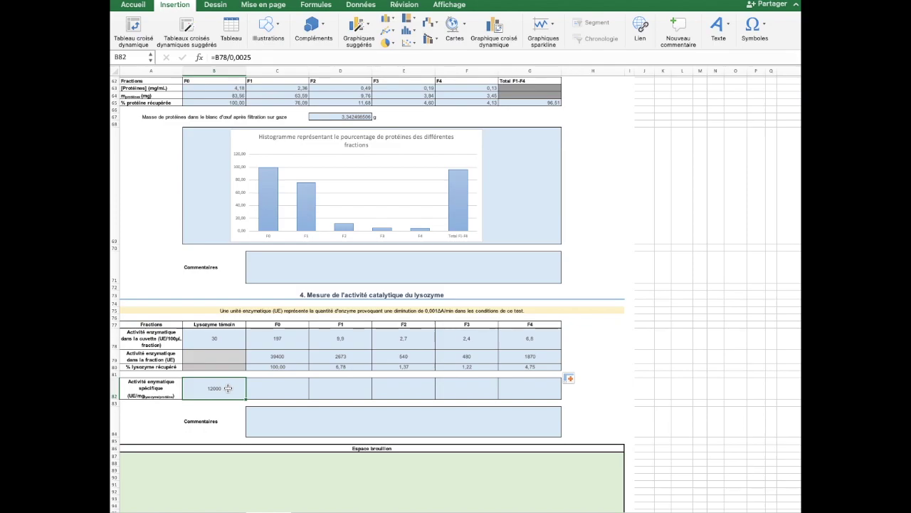
double_click(225, 388)
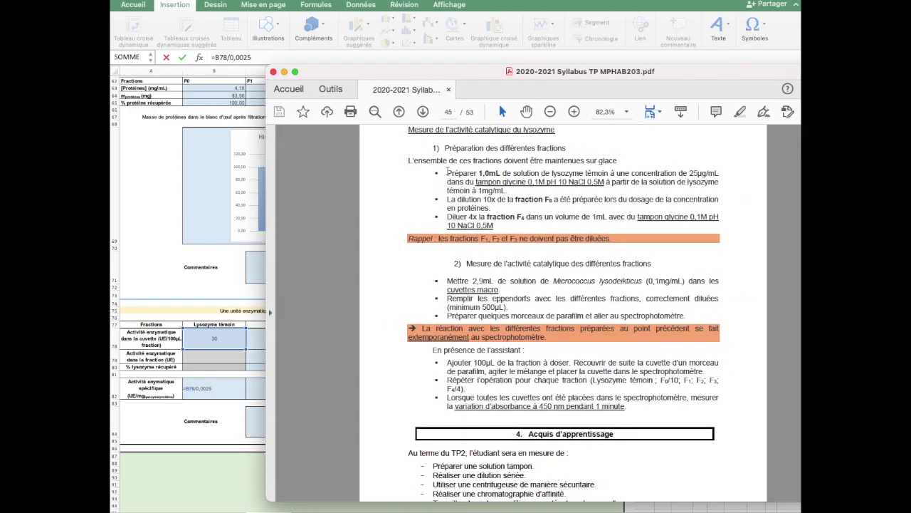
drag(449, 173, 721, 173)
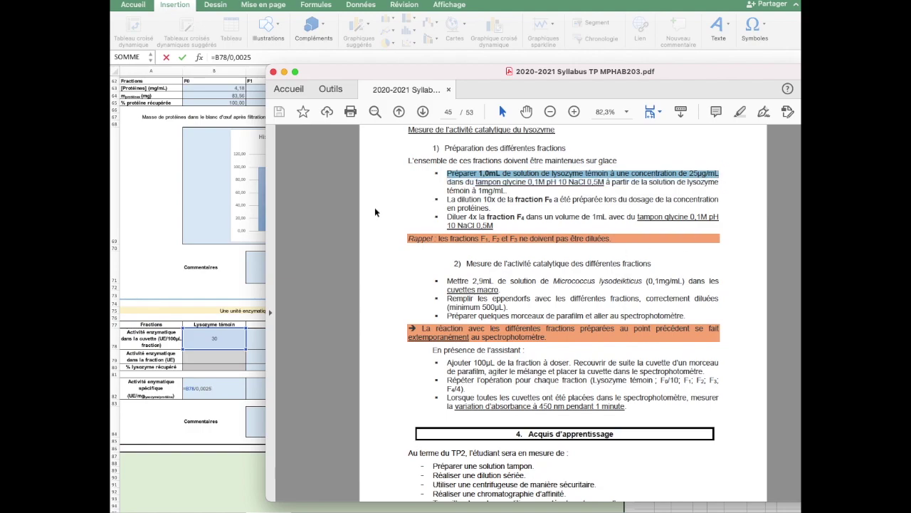
click(545, 23)
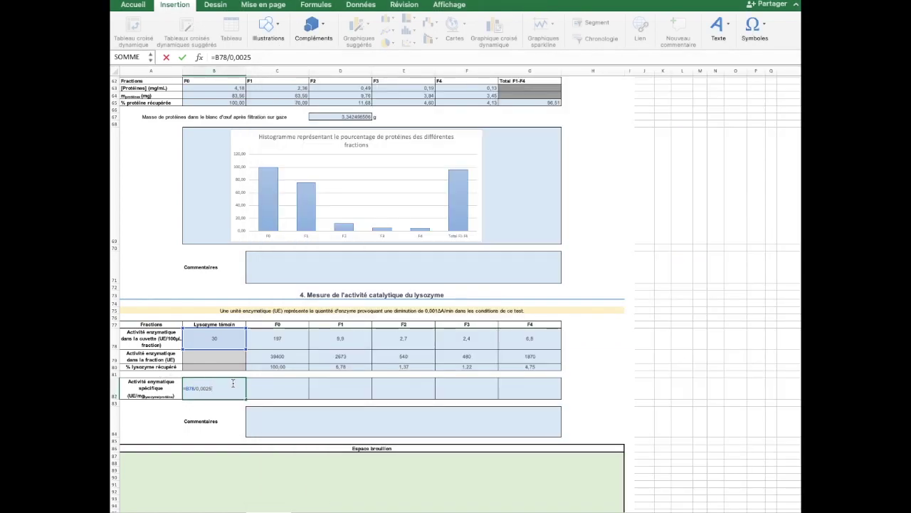
key(Return)
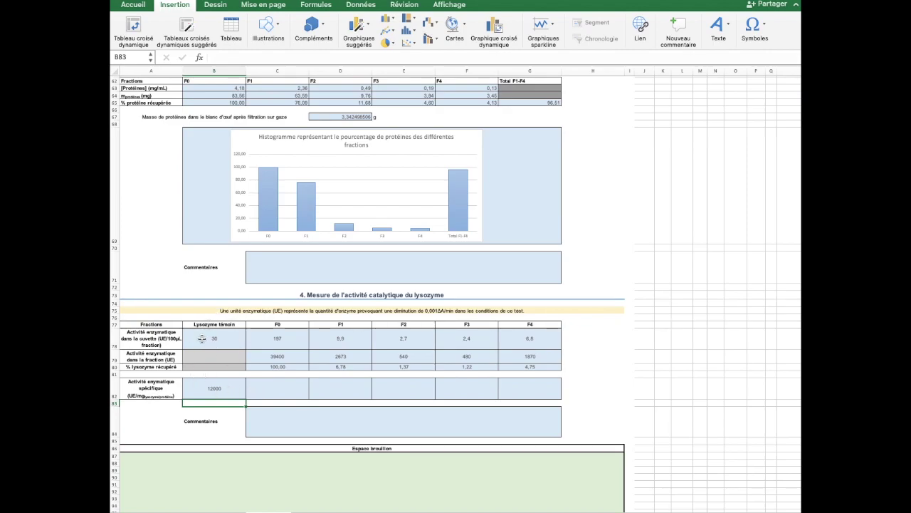
Expand the formula bar and examine the units in the specific activity label in A82
click(280, 391)
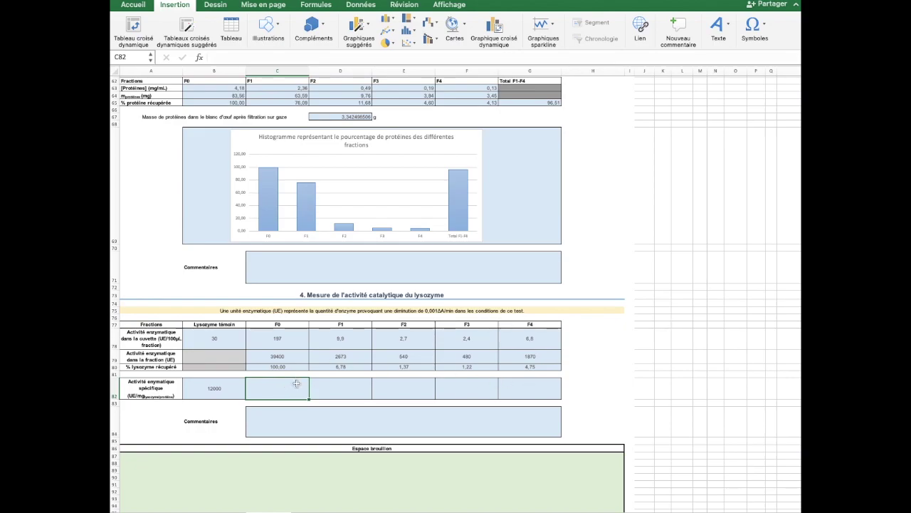
click(135, 398)
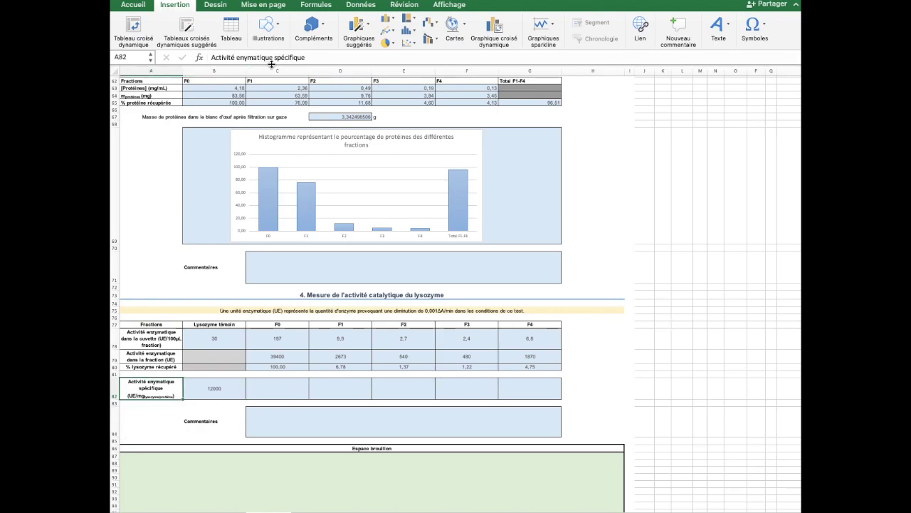
drag(273, 66, 272, 87)
click(213, 67)
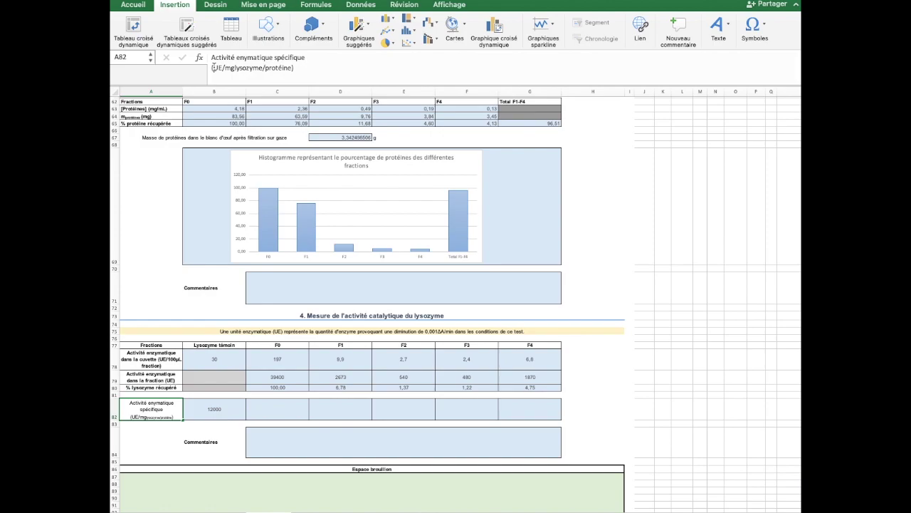
drag(214, 68, 223, 68)
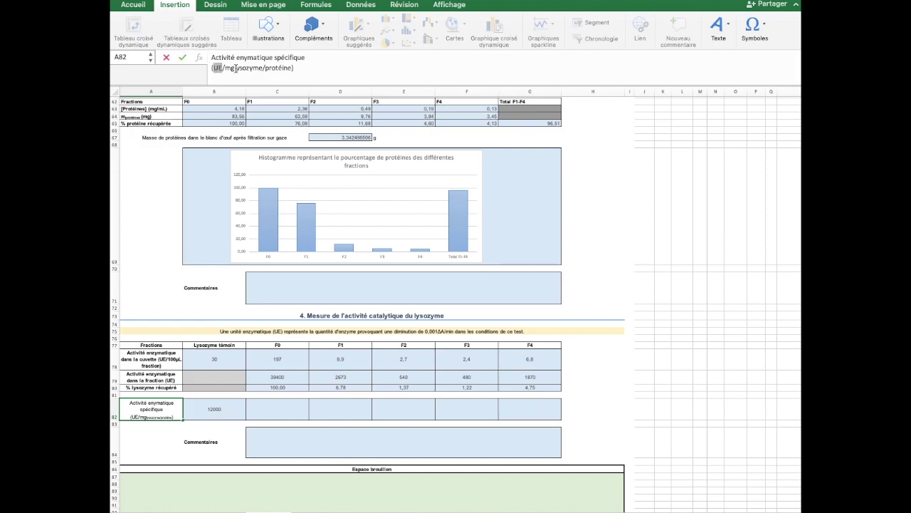
double_click(242, 68)
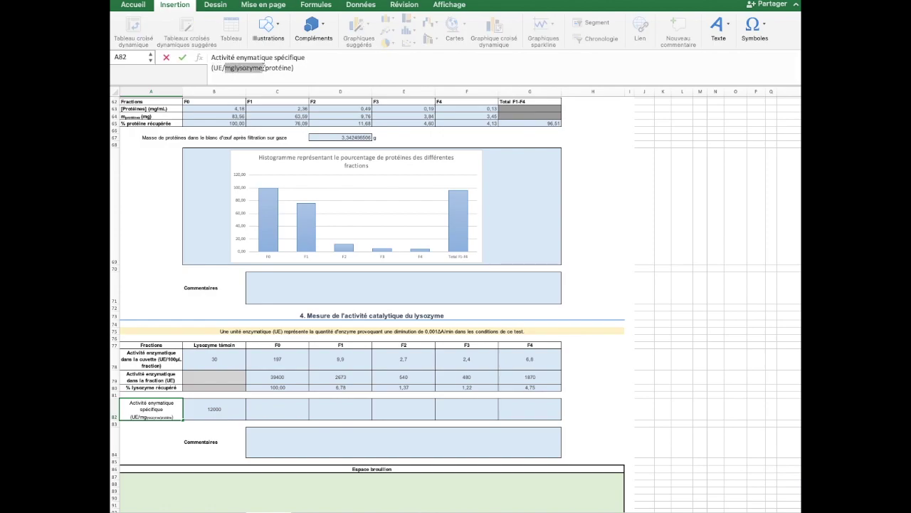
click(282, 68)
drag(233, 69, 225, 69)
click(218, 68)
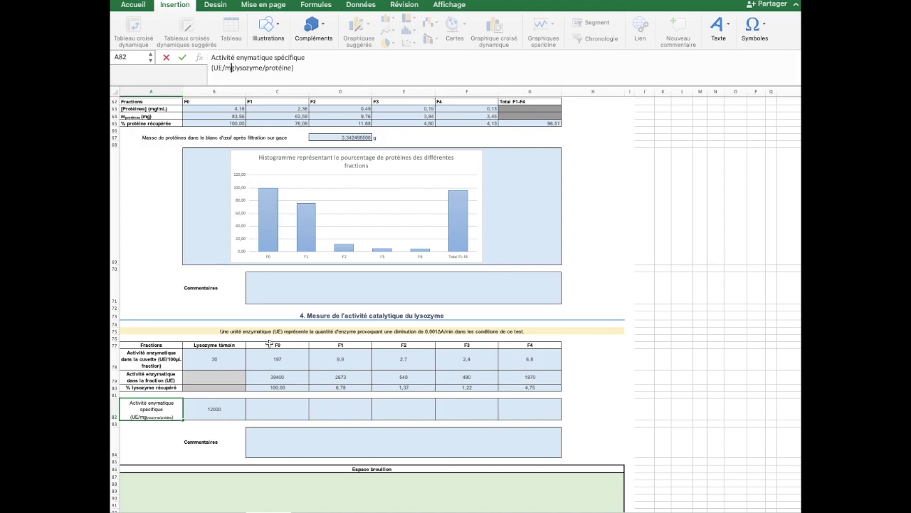
Calculate F0's specific activity in C82 as =C79/B64, dividing the whole-fraction activity by the protein mass
click(282, 411)
text(=)
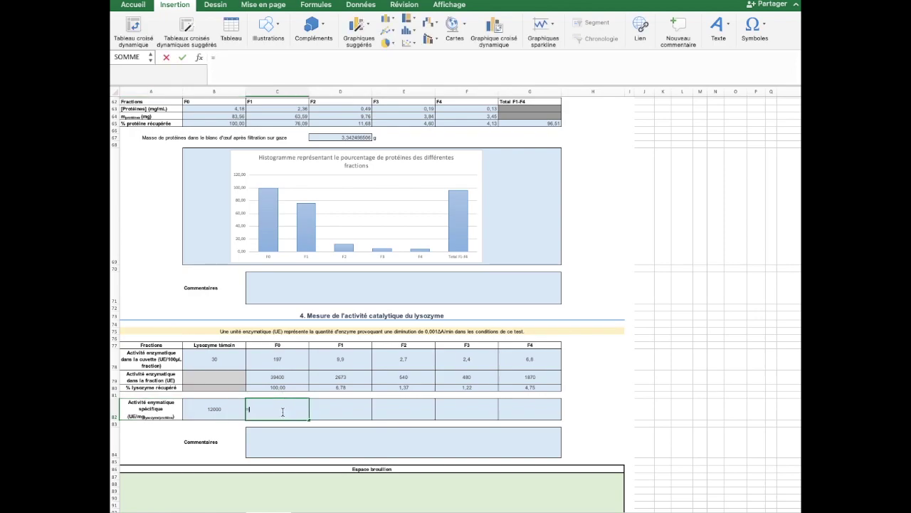
click(282, 377)
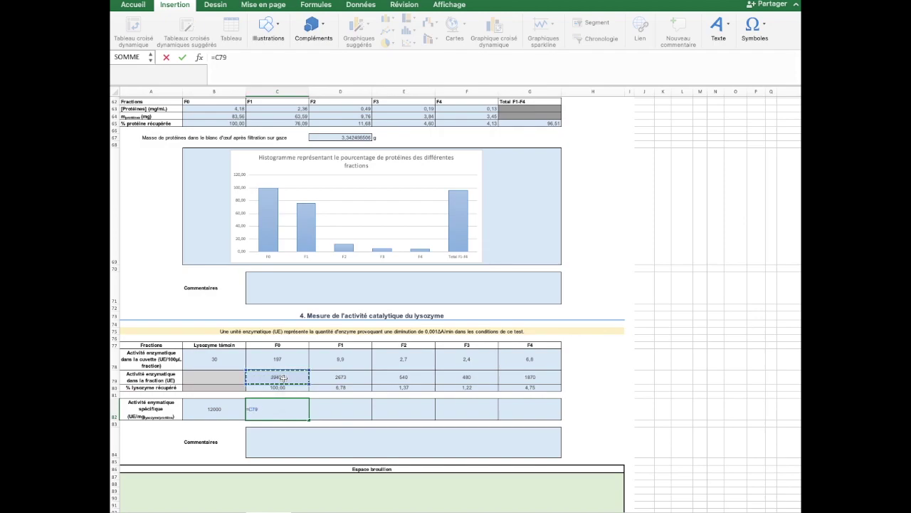
text(/)
scroll(283, 378, up, 2)
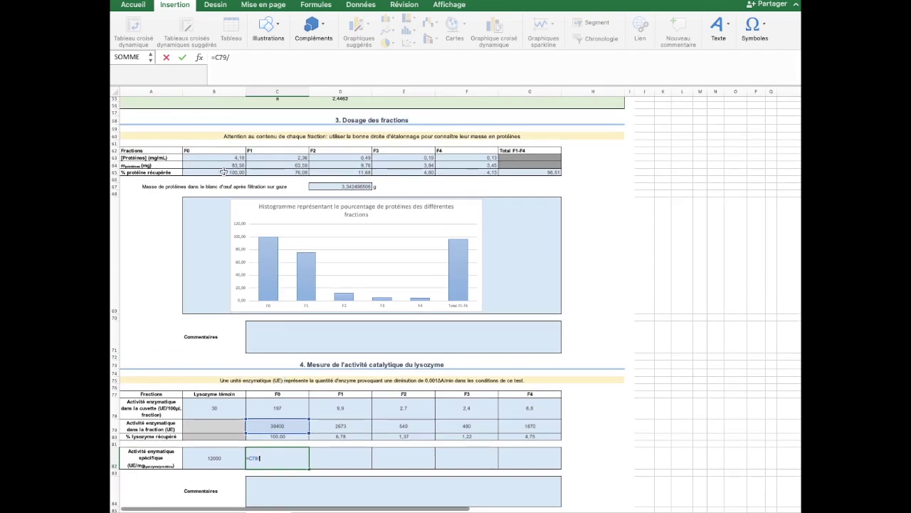
click(203, 166)
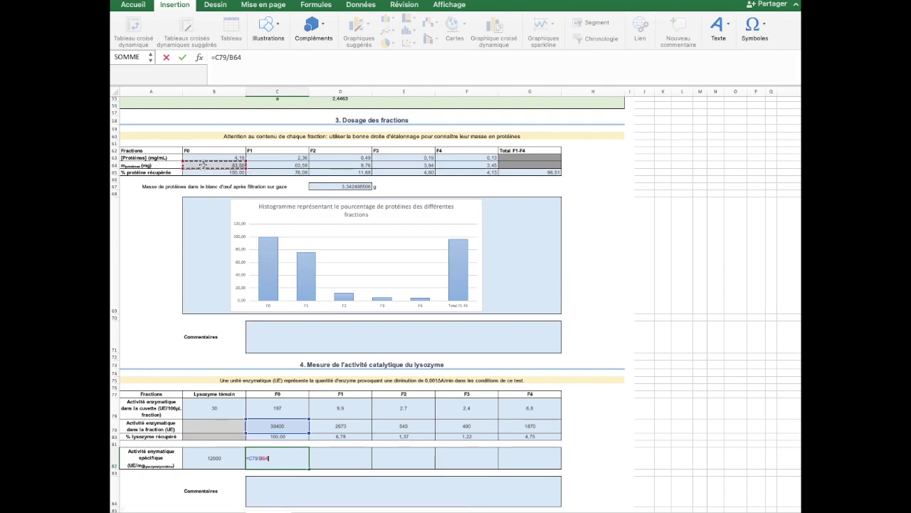
key(Return)
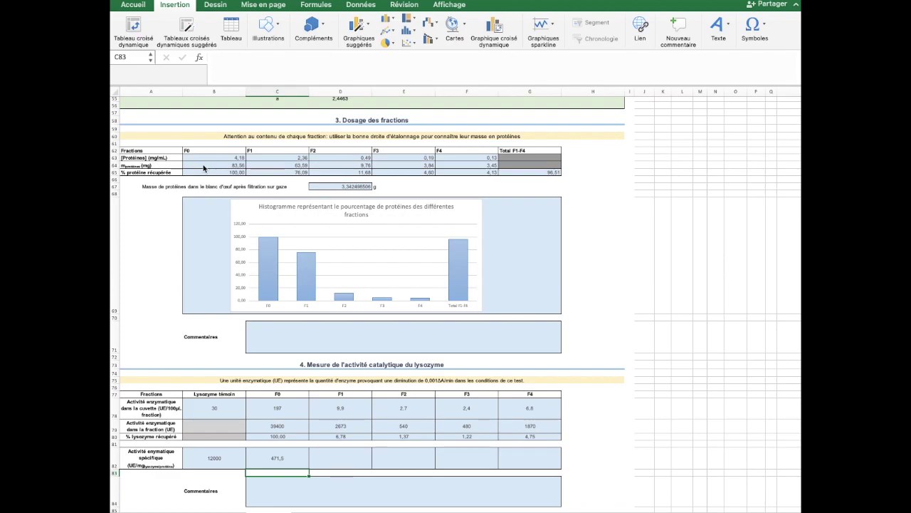
Calculate F1's specific activity in D82 as =D79/C64 and fill the formula across to F4 in G82
click(356, 456)
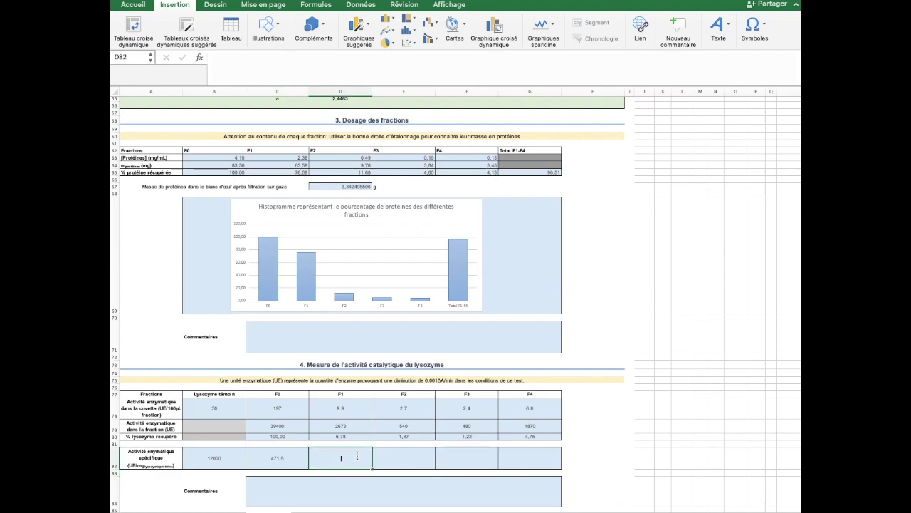
text(=)
click(340, 426)
text(/)
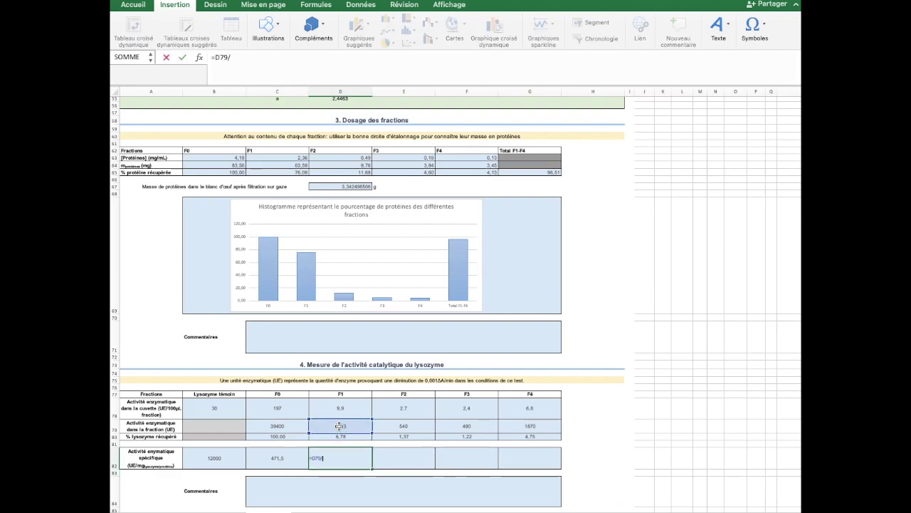
scroll(322, 316, up, 1)
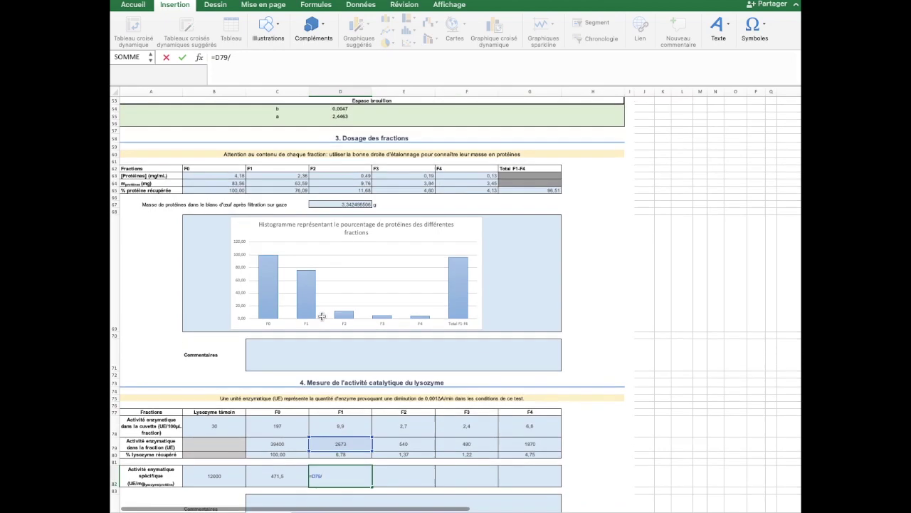
click(283, 184)
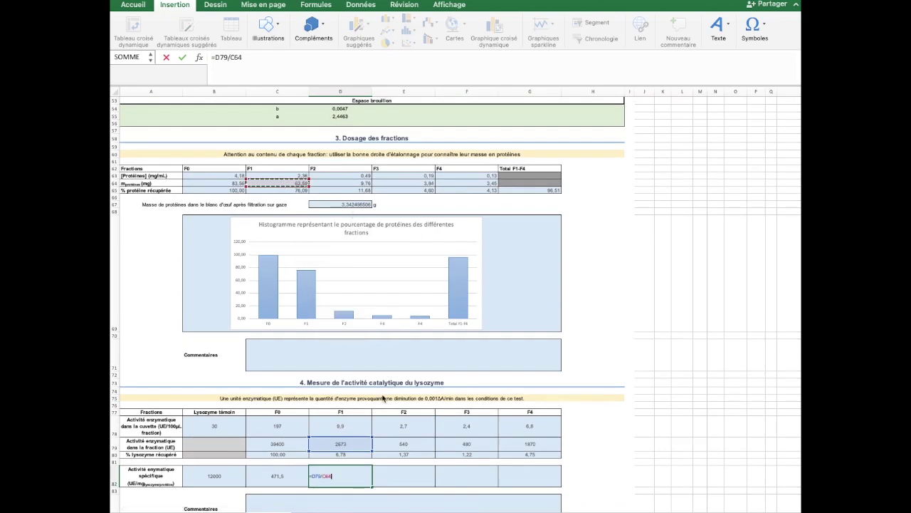
key(Return)
click(363, 477)
drag(371, 487, 541, 480)
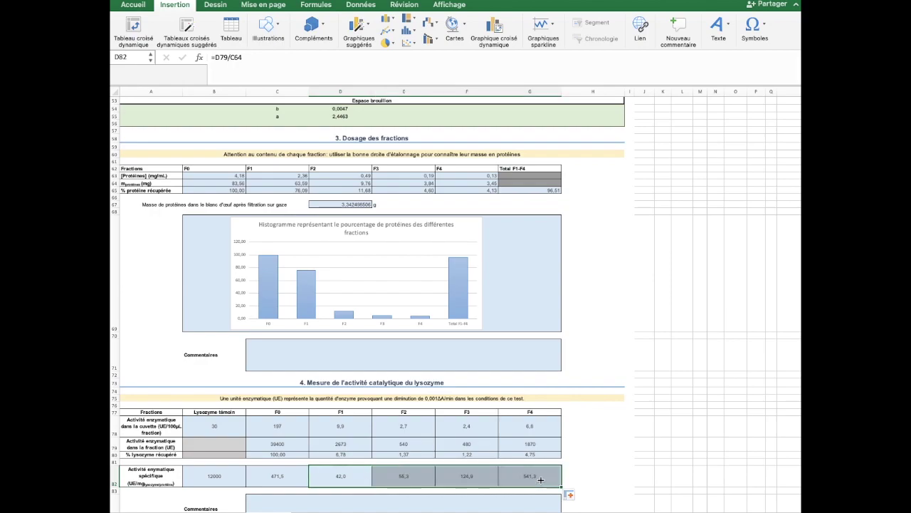
Check the cell references in the filled specific activity formulas for F4 and F2 in row 82
click(519, 476)
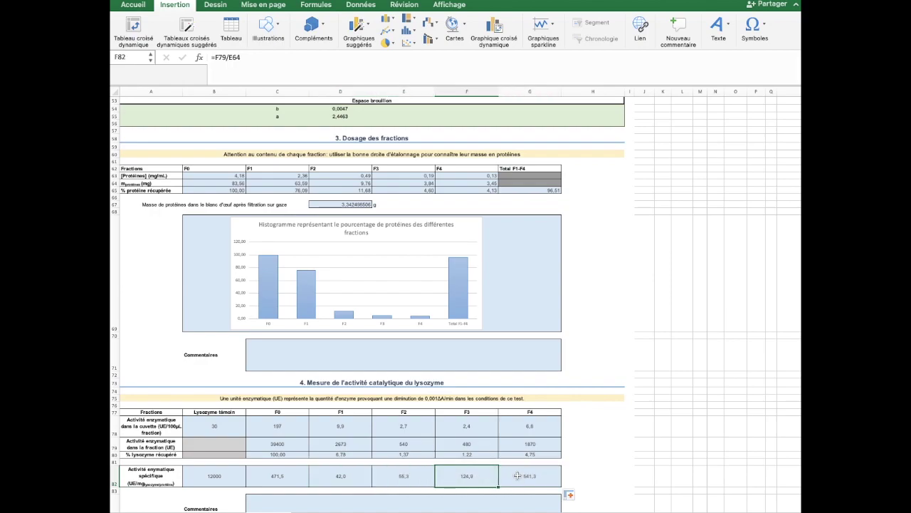
double_click(519, 476)
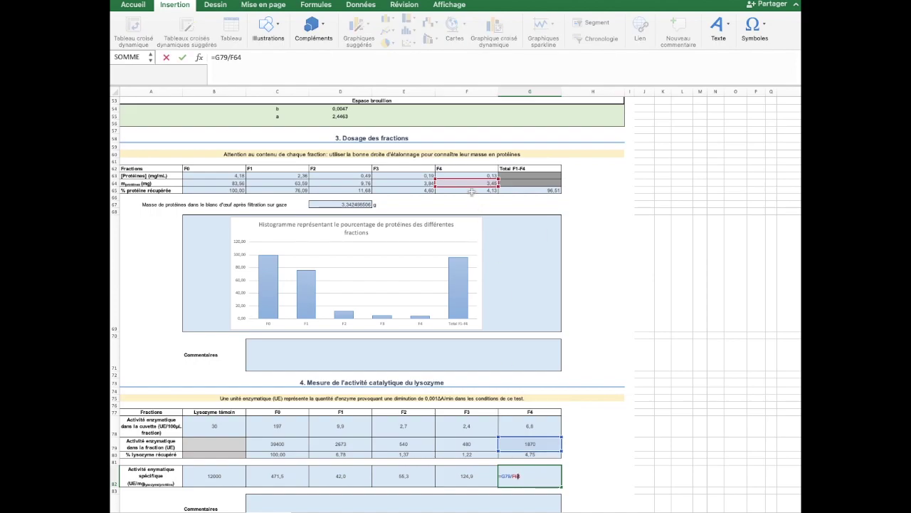
key(Escape)
click(409, 474)
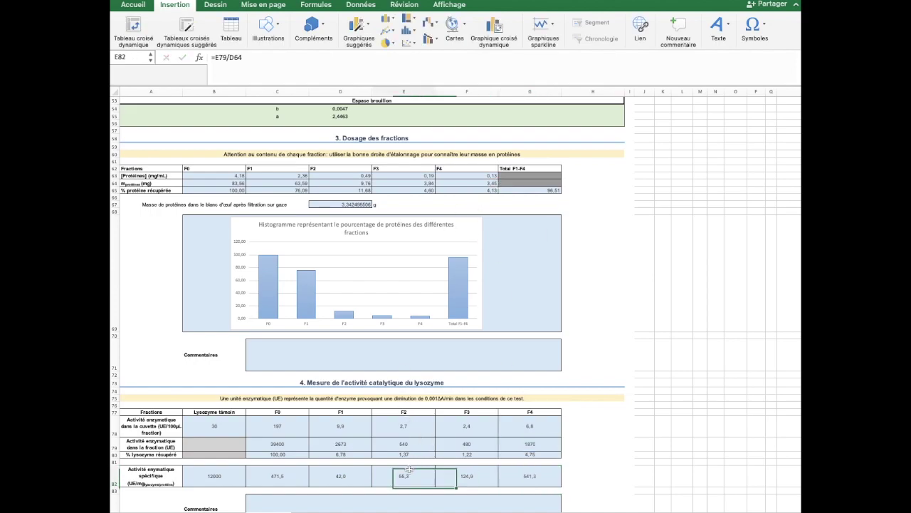
double_click(410, 474)
key(Return)
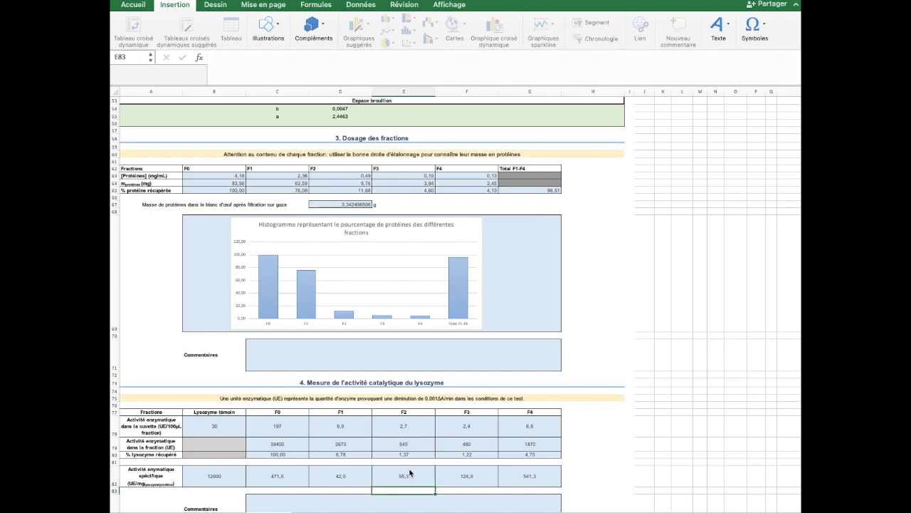
Review the completed lysozyme activity table, the protein percentage histogram and the F1-F4 total formula in G65
scroll(399, 456, down, 3)
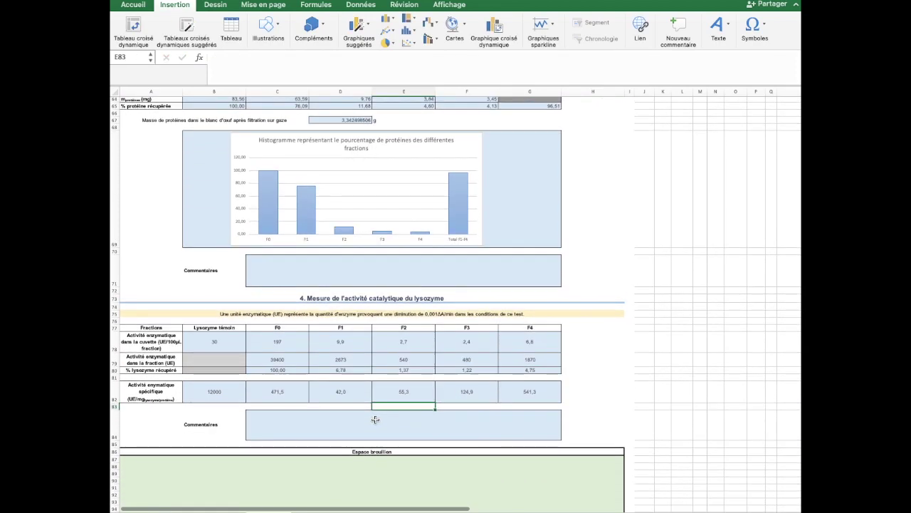
scroll(285, 378, down, 2)
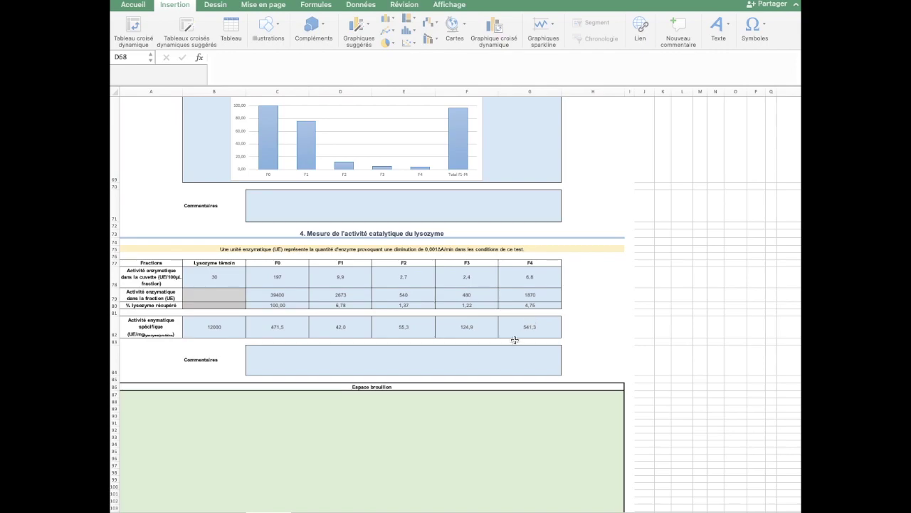
scroll(267, 334, down, 1)
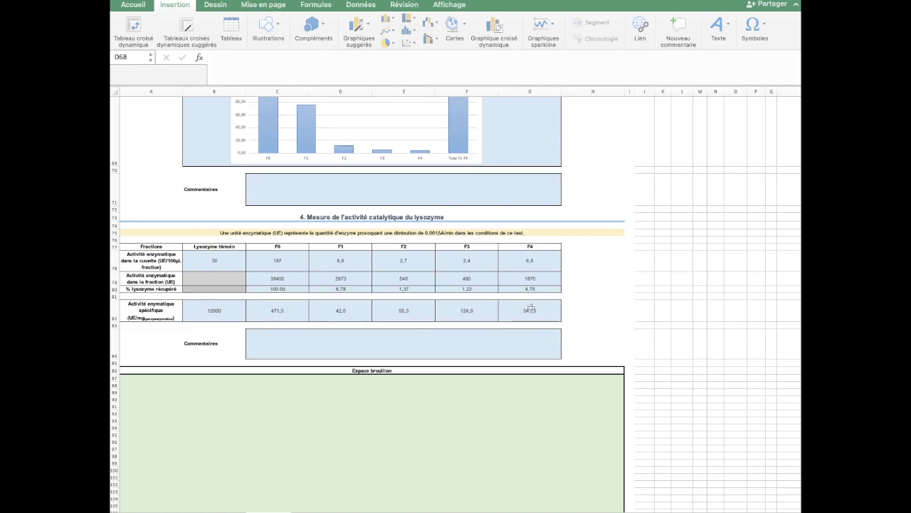
scroll(531, 310, down, 1)
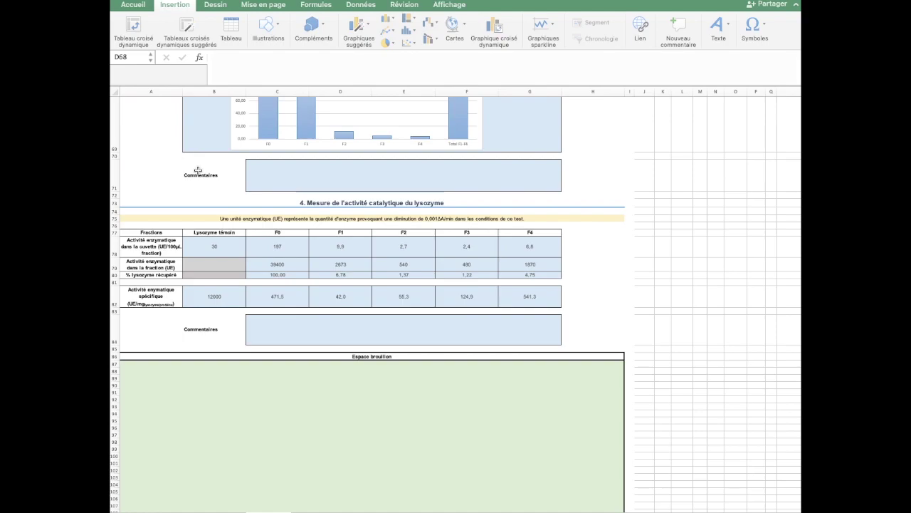
scroll(198, 170, up, 5)
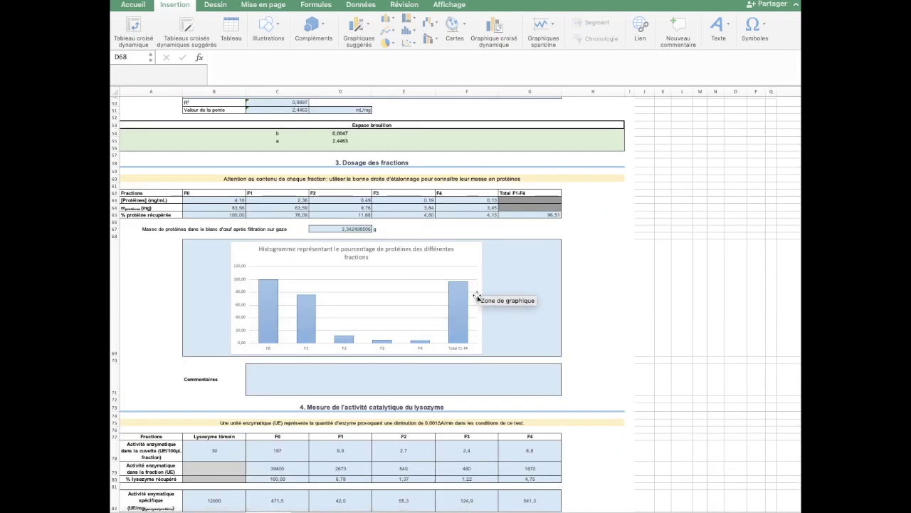
mouse_move(299, 298)
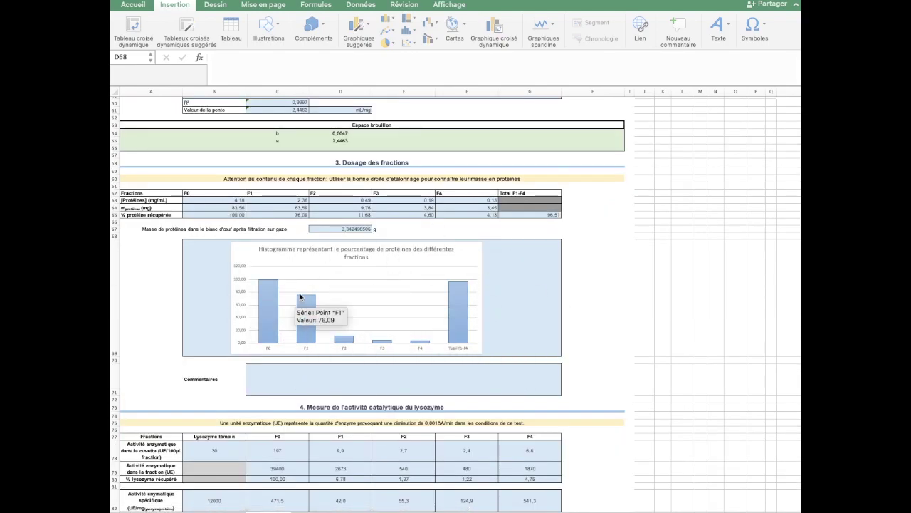
click(519, 220)
click(511, 217)
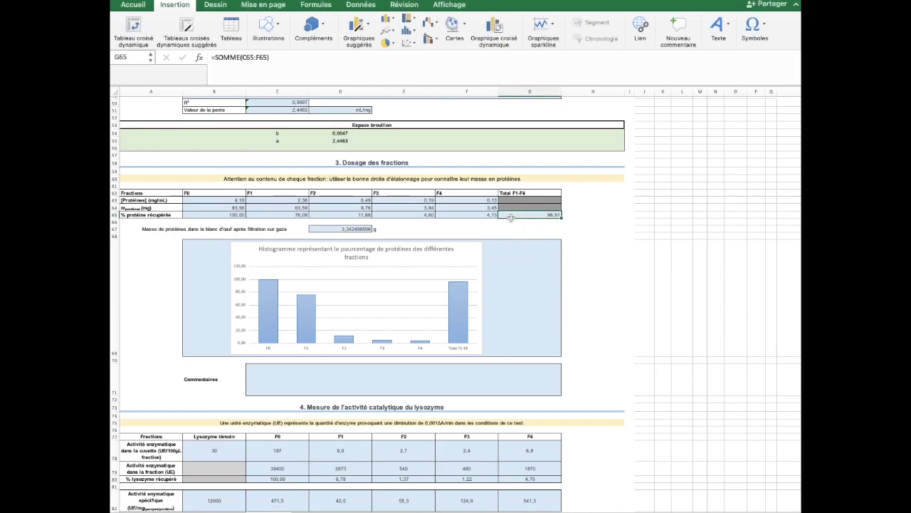